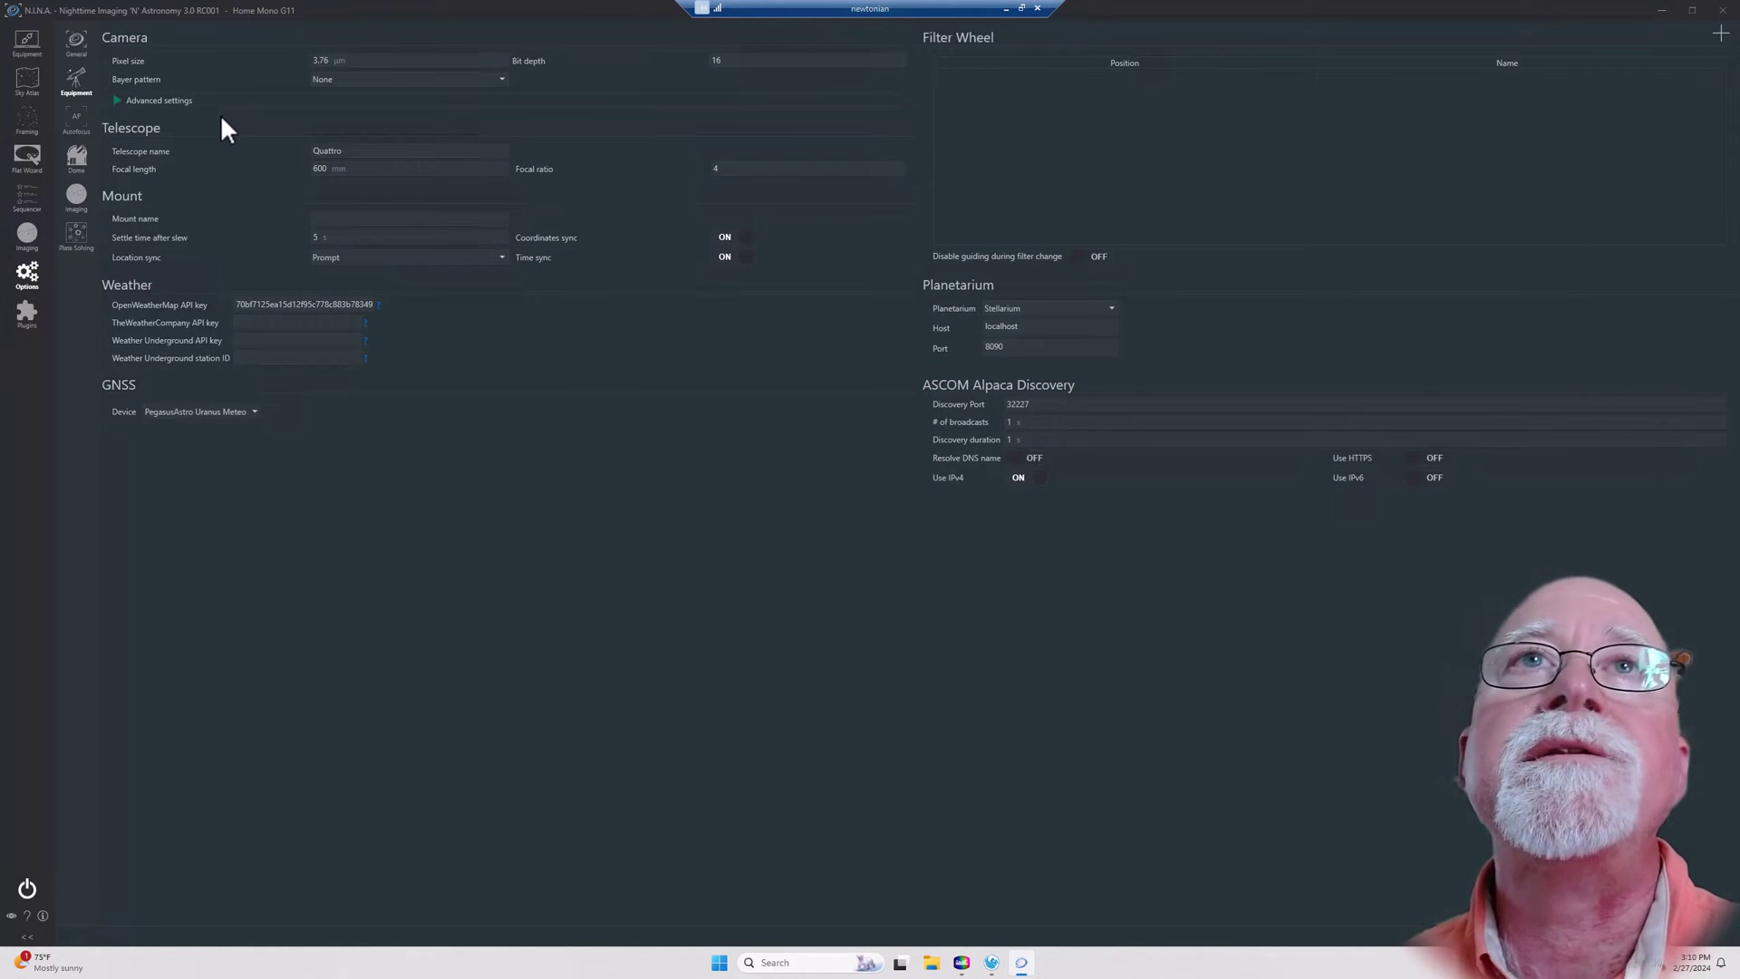
- Show the Equipment camera page, which has 'No camera' selected
{"action": "left_click", "coordinate": [27, 46]}
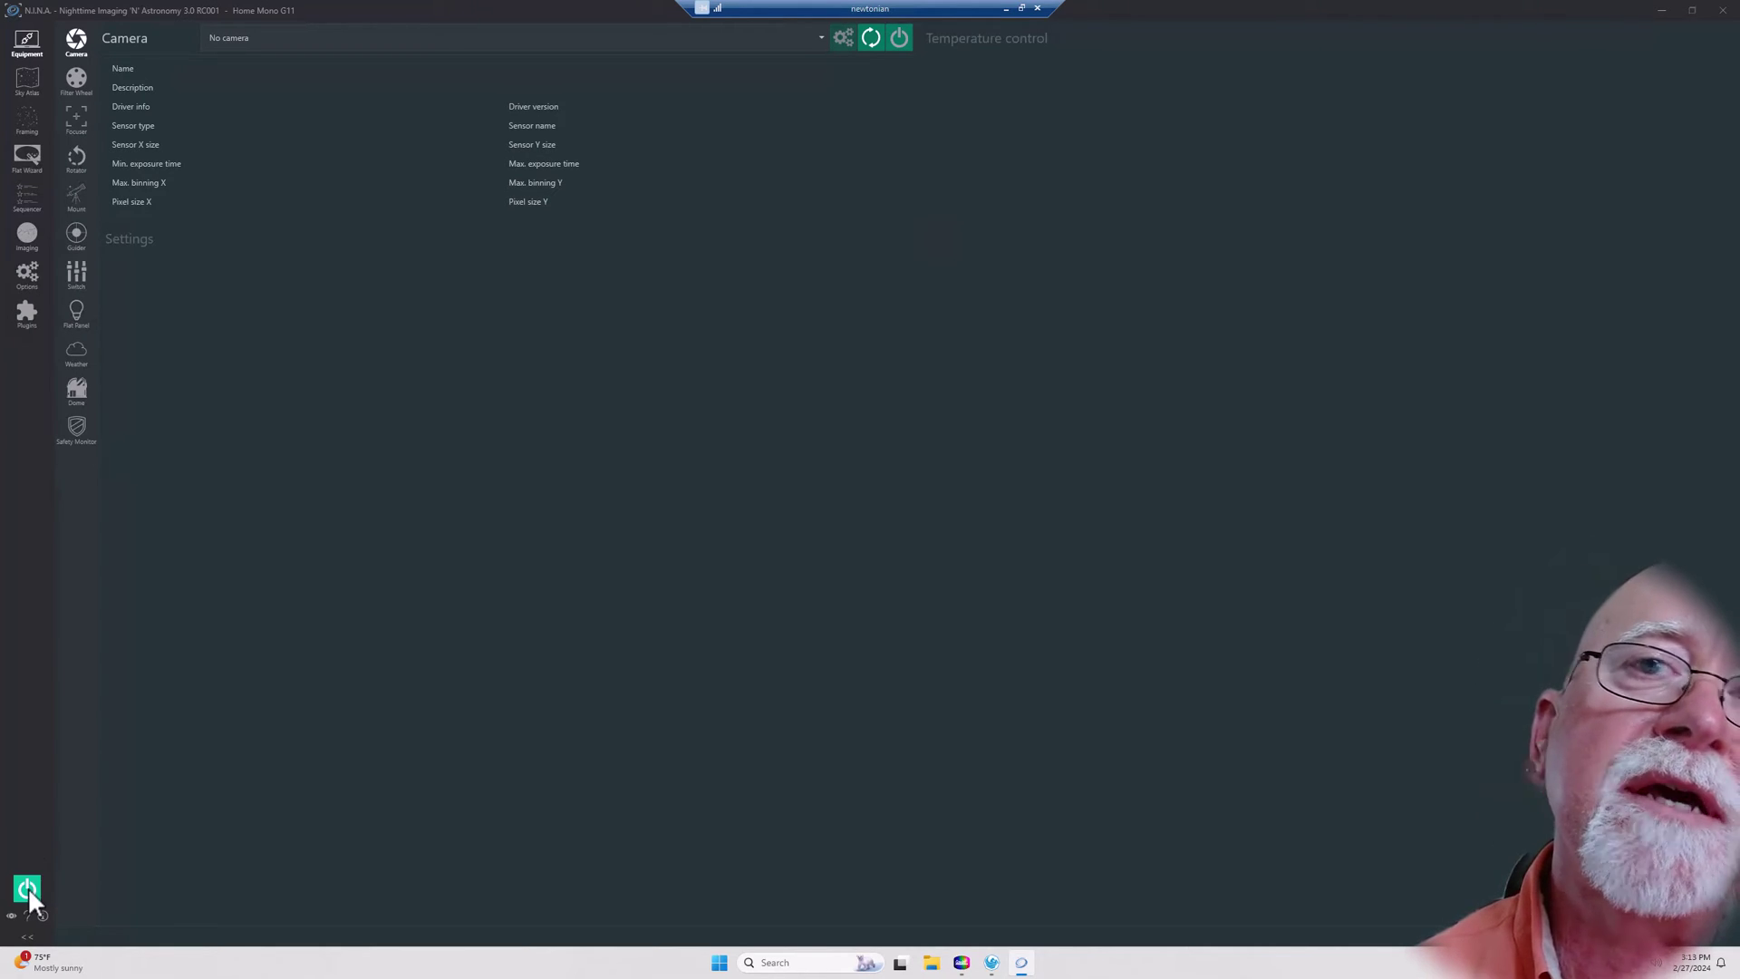
- Disconnect every connected device and confirm the 'Disconnect all devices?' prompt
{"action": "left_click", "coordinate": [28, 888]}
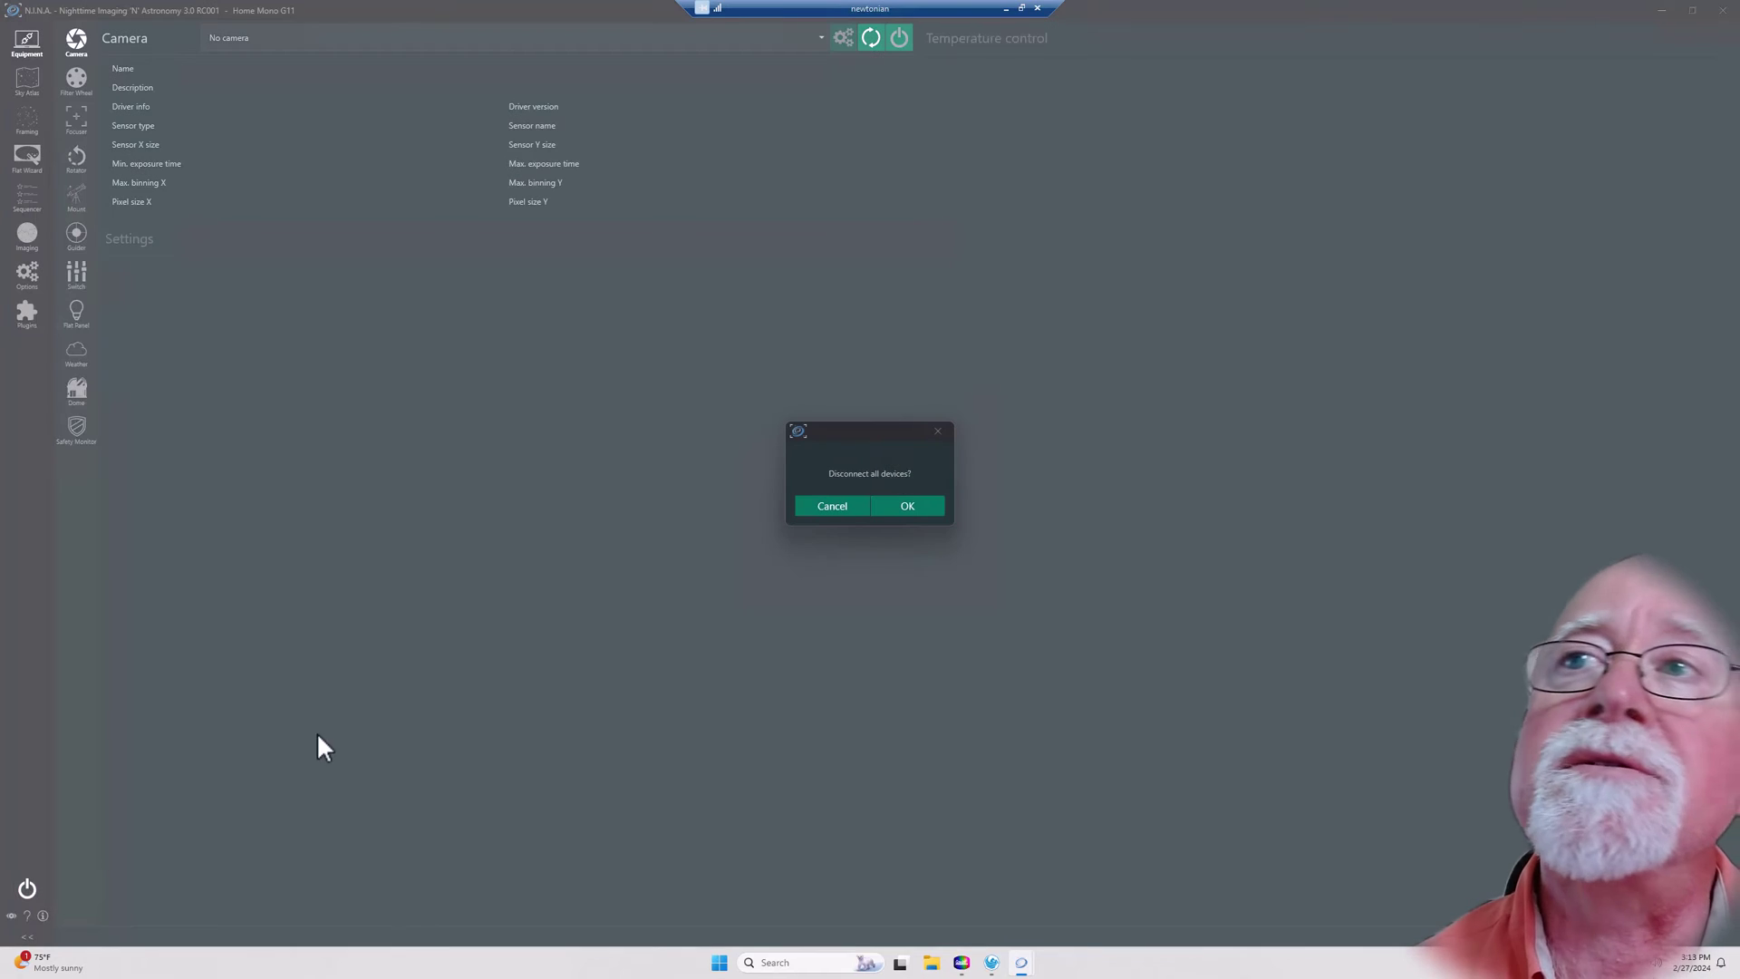
{"action": "left_click", "coordinate": [909, 509]}
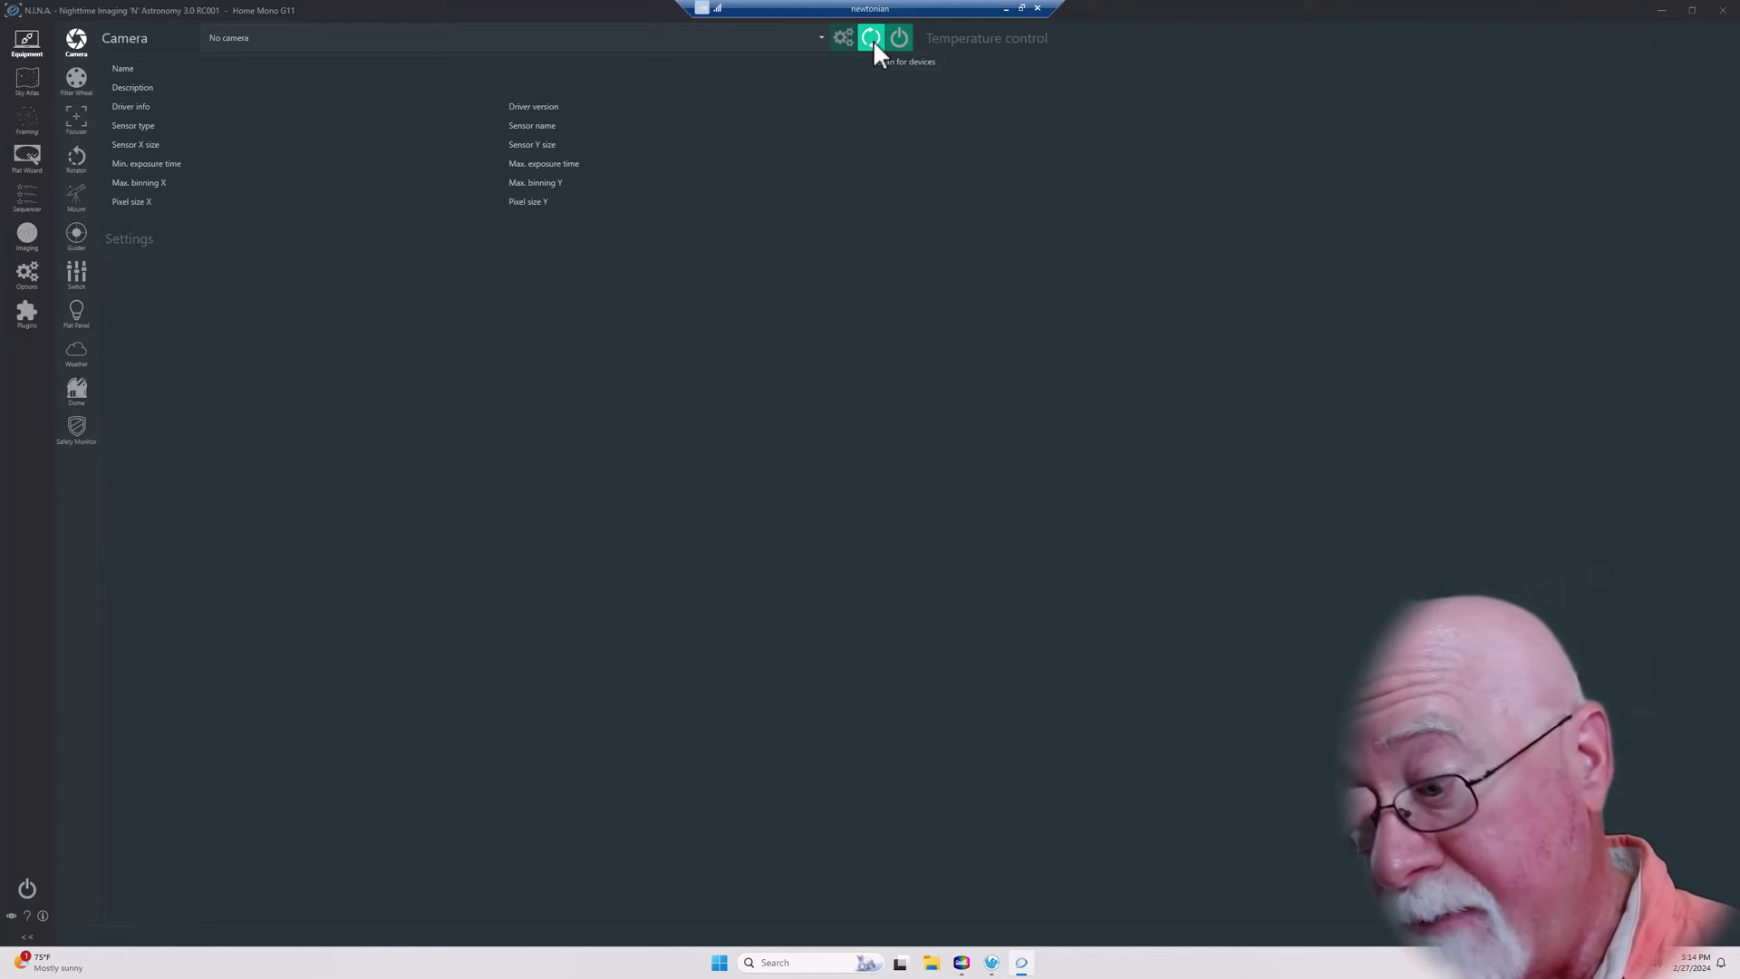
- Pick ZWO ASI2600MM Pro from the camera dropdown
{"action": "left_click", "coordinate": [820, 36]}
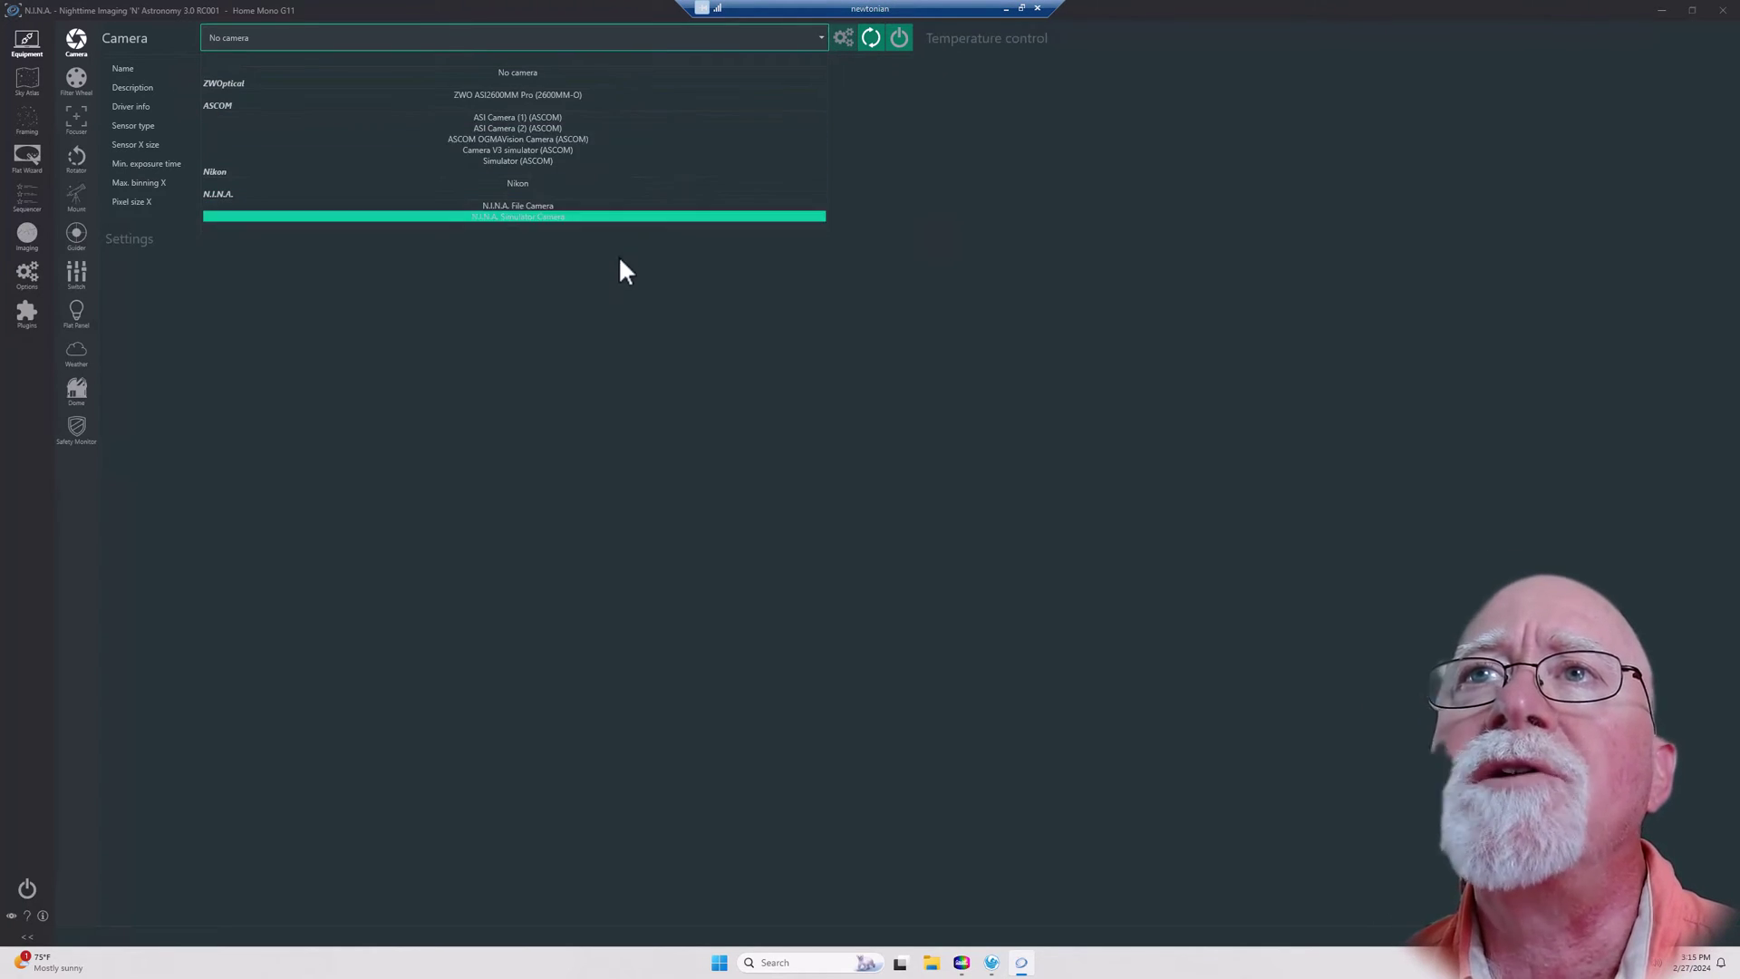
{"action": "left_click", "coordinate": [892, 152]}
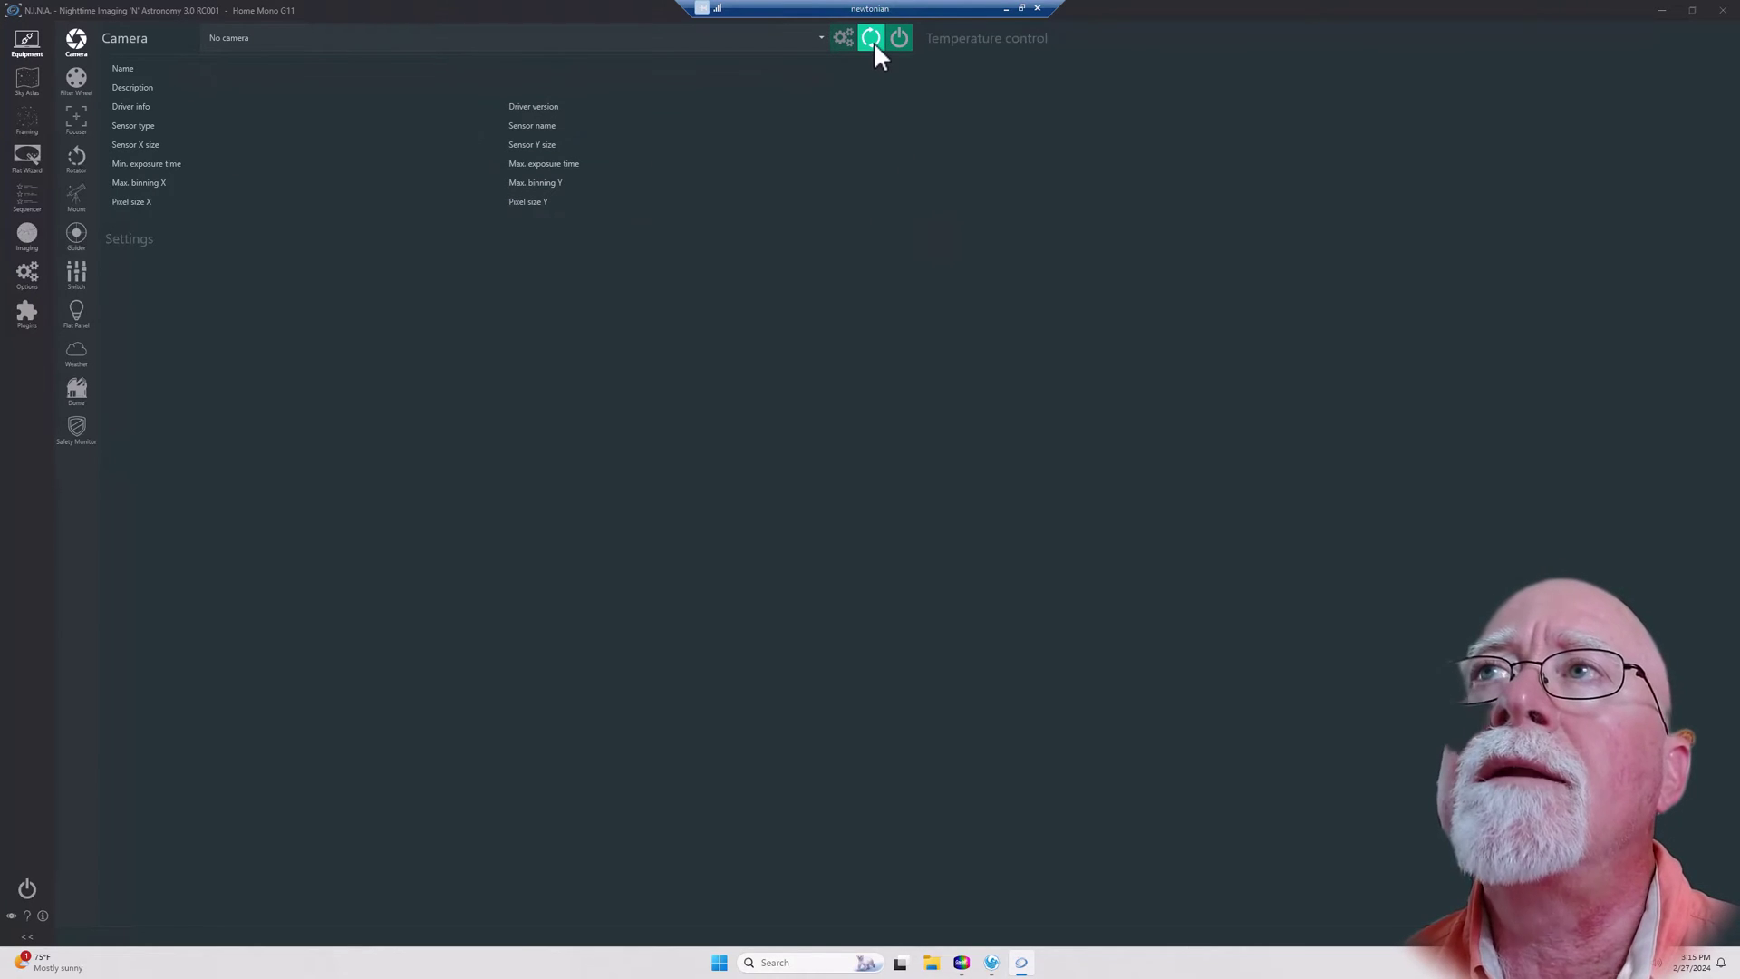
{"action": "left_click", "coordinate": [820, 37]}
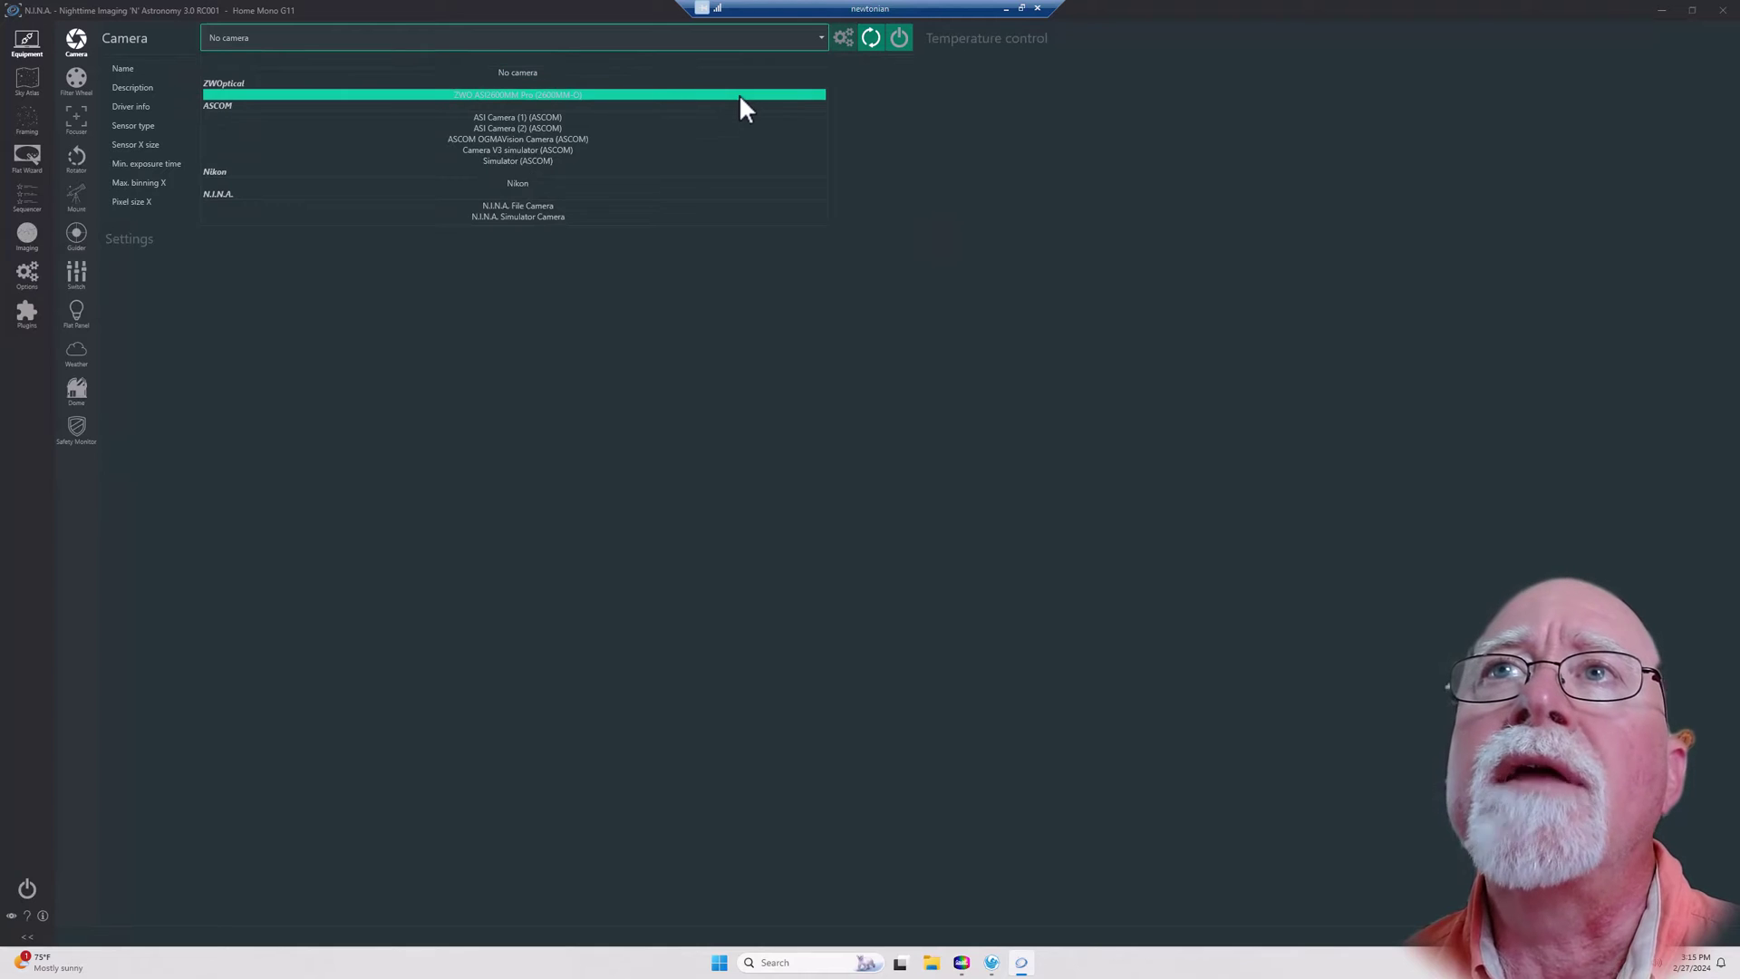
{"action": "left_click", "coordinate": [919, 169]}
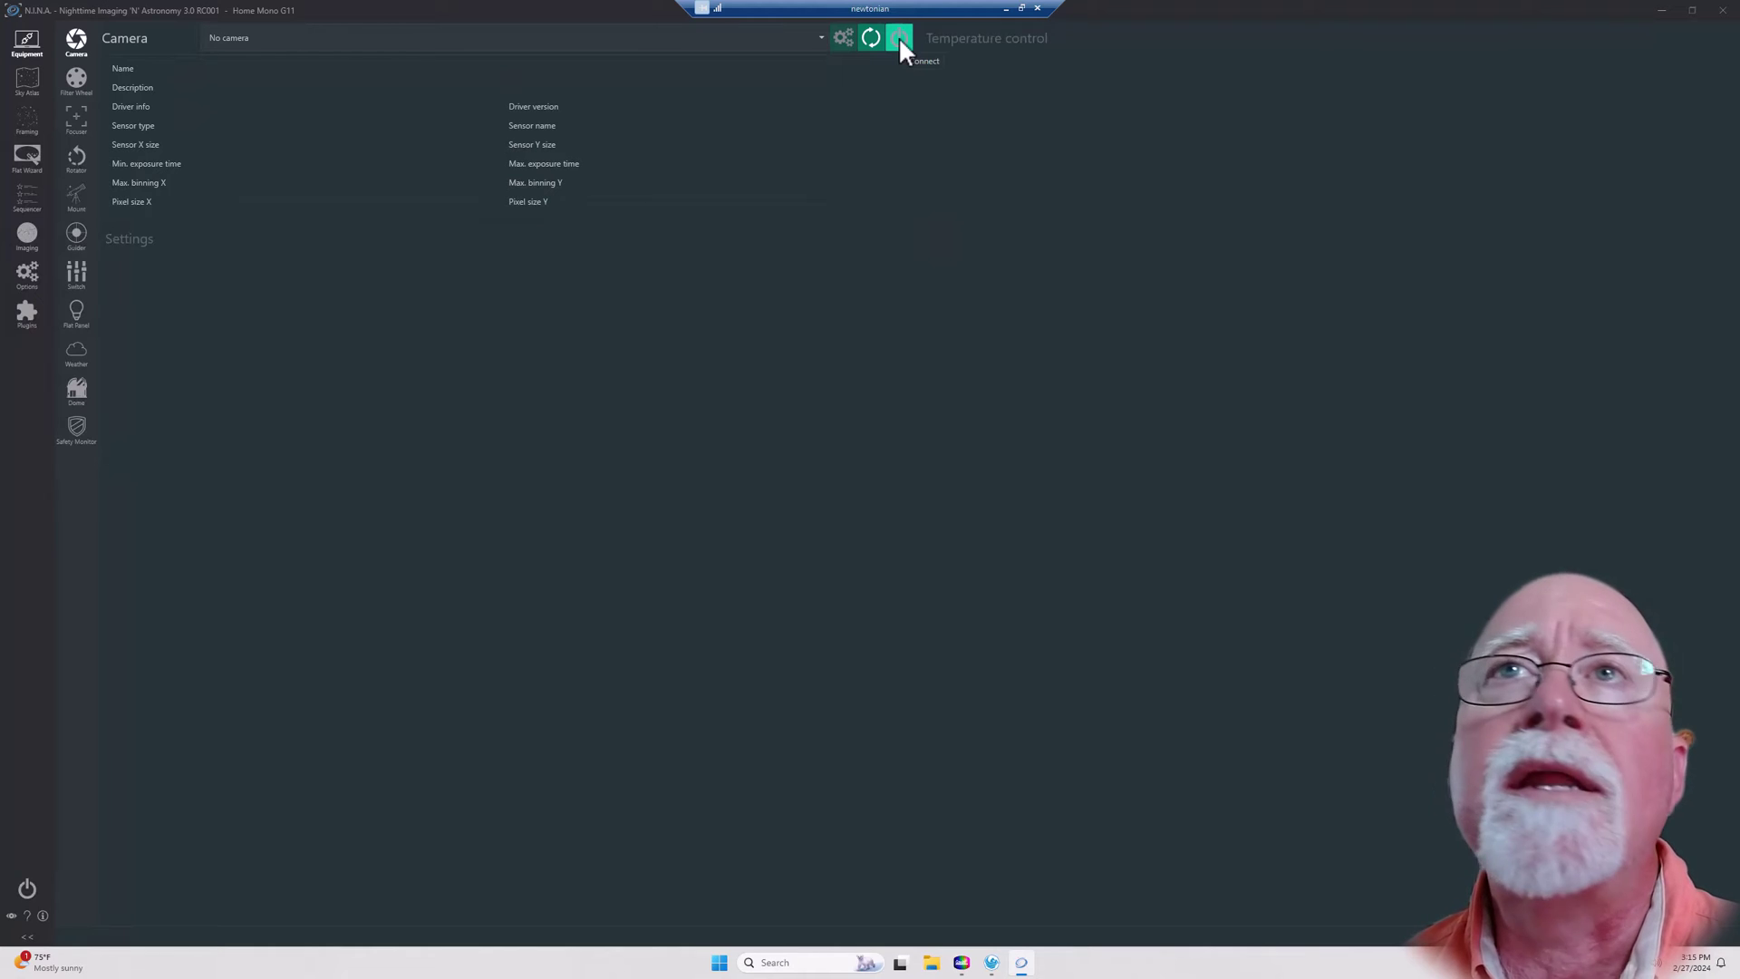
{"action": "scroll", "coordinate": [797, 43], "scroll_direction": "down", "scroll_amount": 1}
{"action": "left_click", "coordinate": [819, 36]}
{"action": "left_click", "coordinate": [691, 94]}
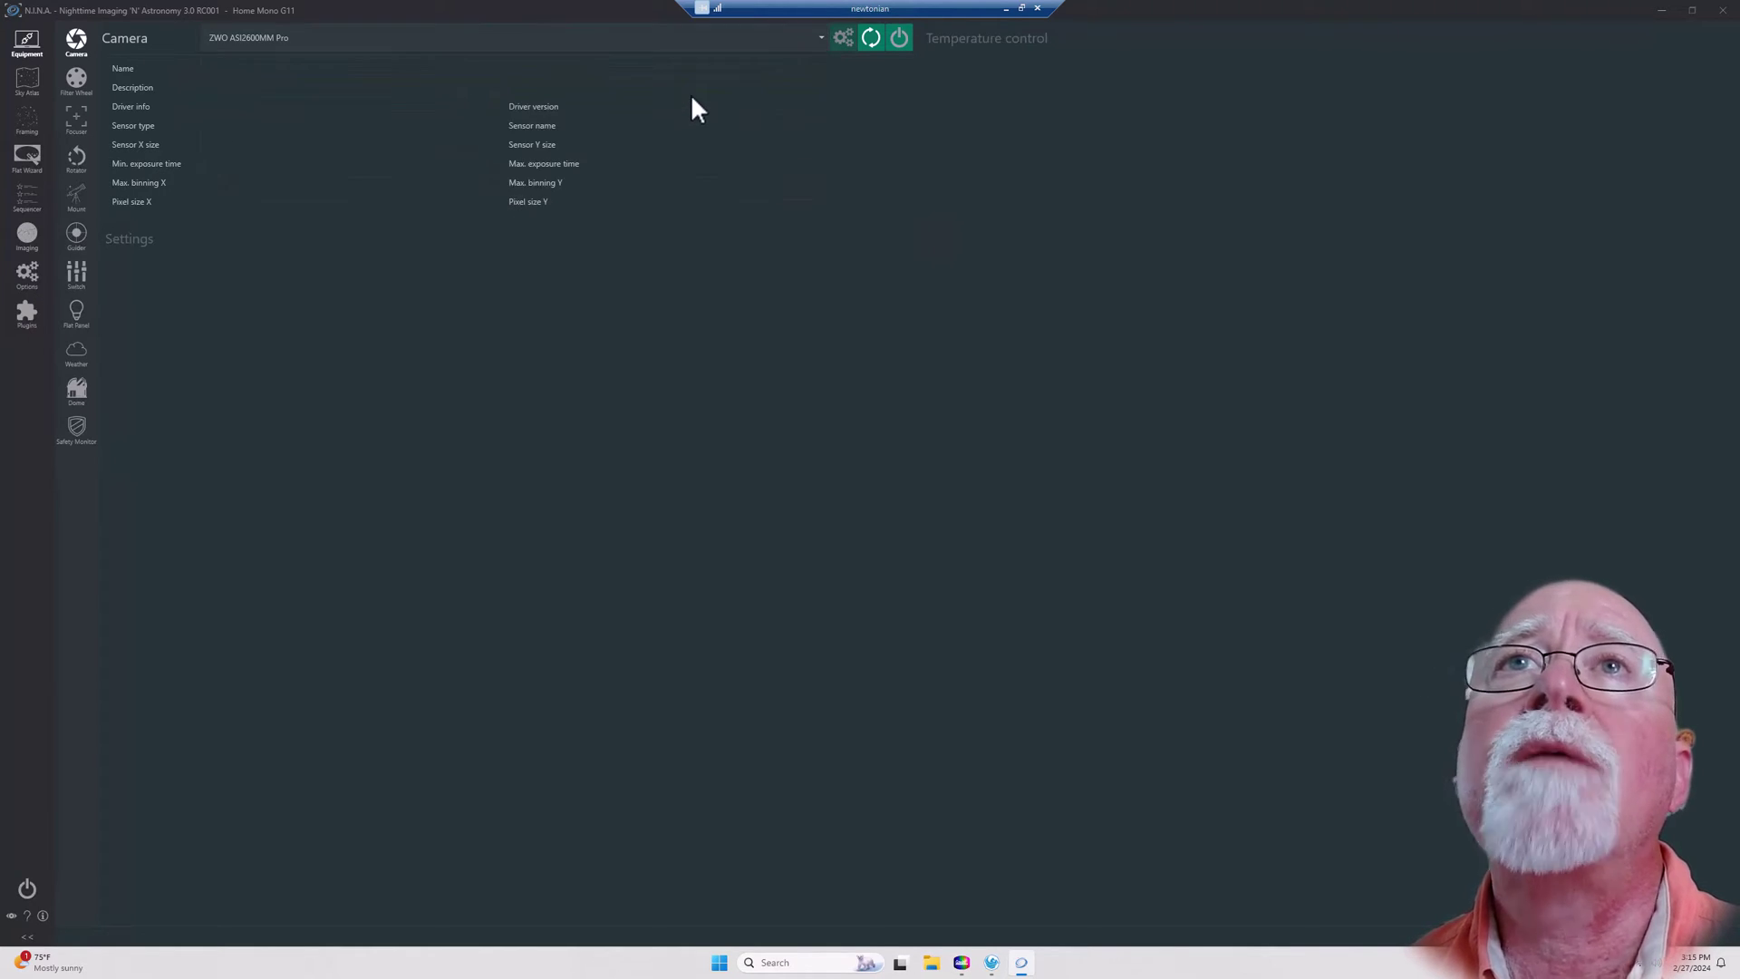
- Connect the ZWO ASI2600MM Pro camera to show its sensor and cooling details
{"action": "left_click", "coordinate": [899, 44]}
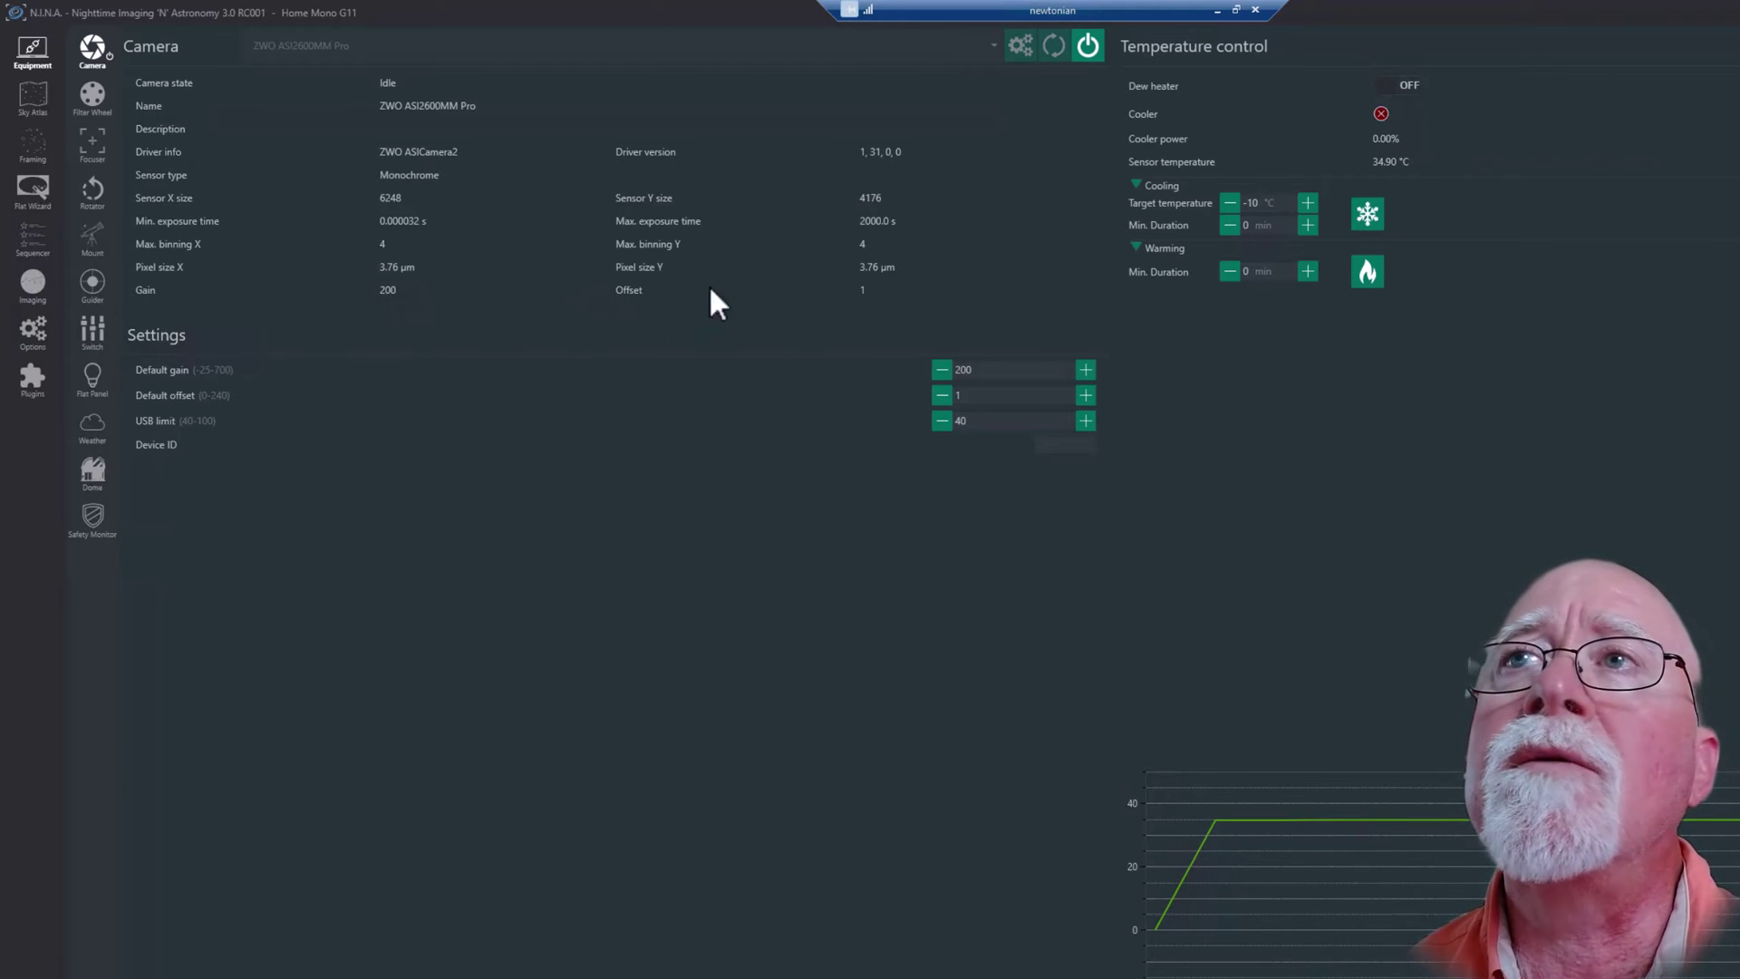
- Change the camera's default gain to 100 and default offset to 20
{"action": "left_click_drag", "start_coordinate": [986, 362], "coordinate": [930, 364]}
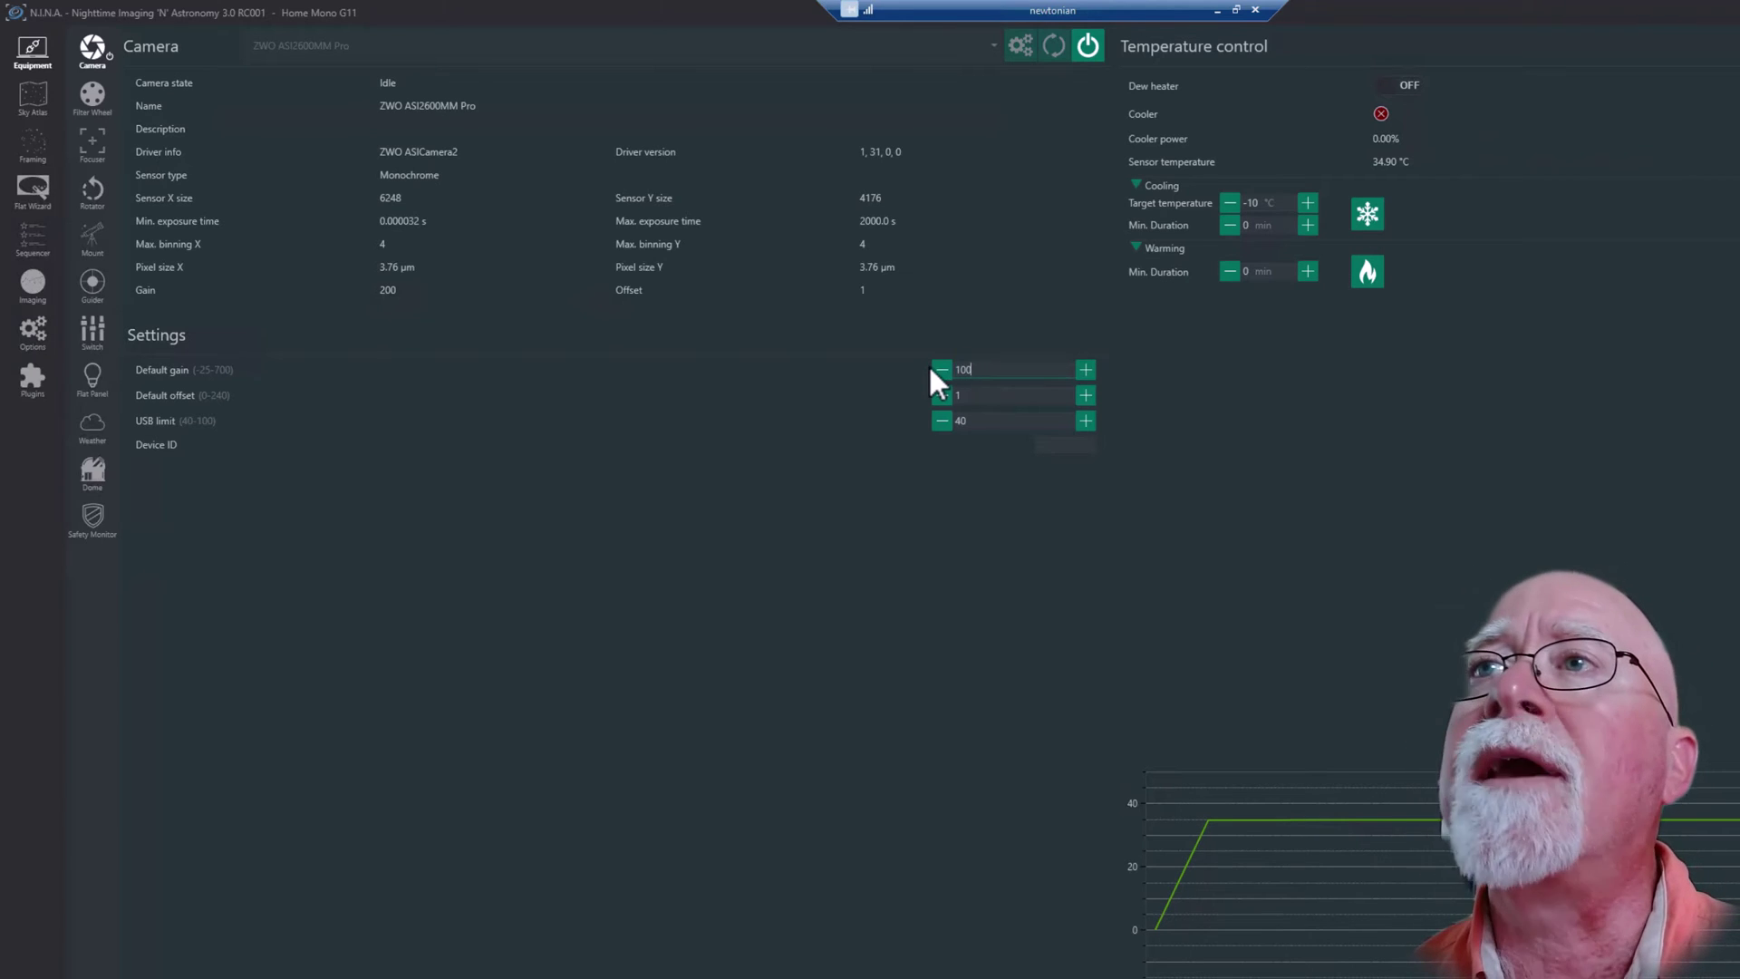
{"action": "double_click", "coordinate": [964, 395]}
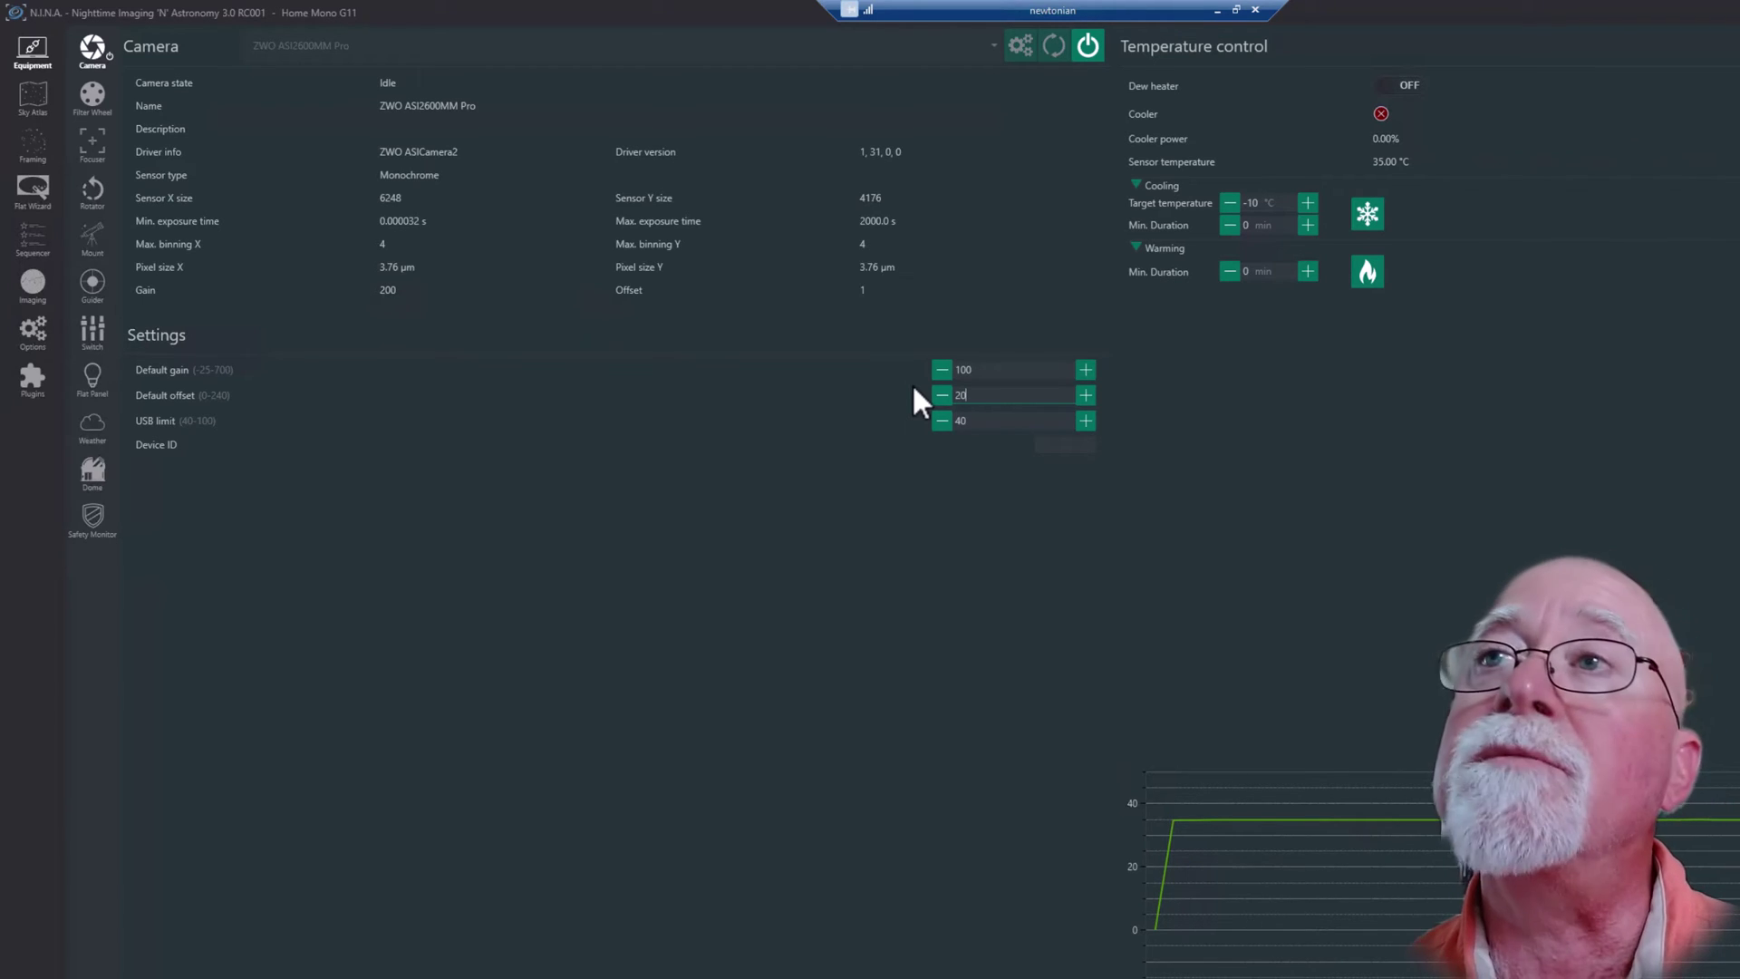
{"action": "left_click", "coordinate": [1050, 445]}
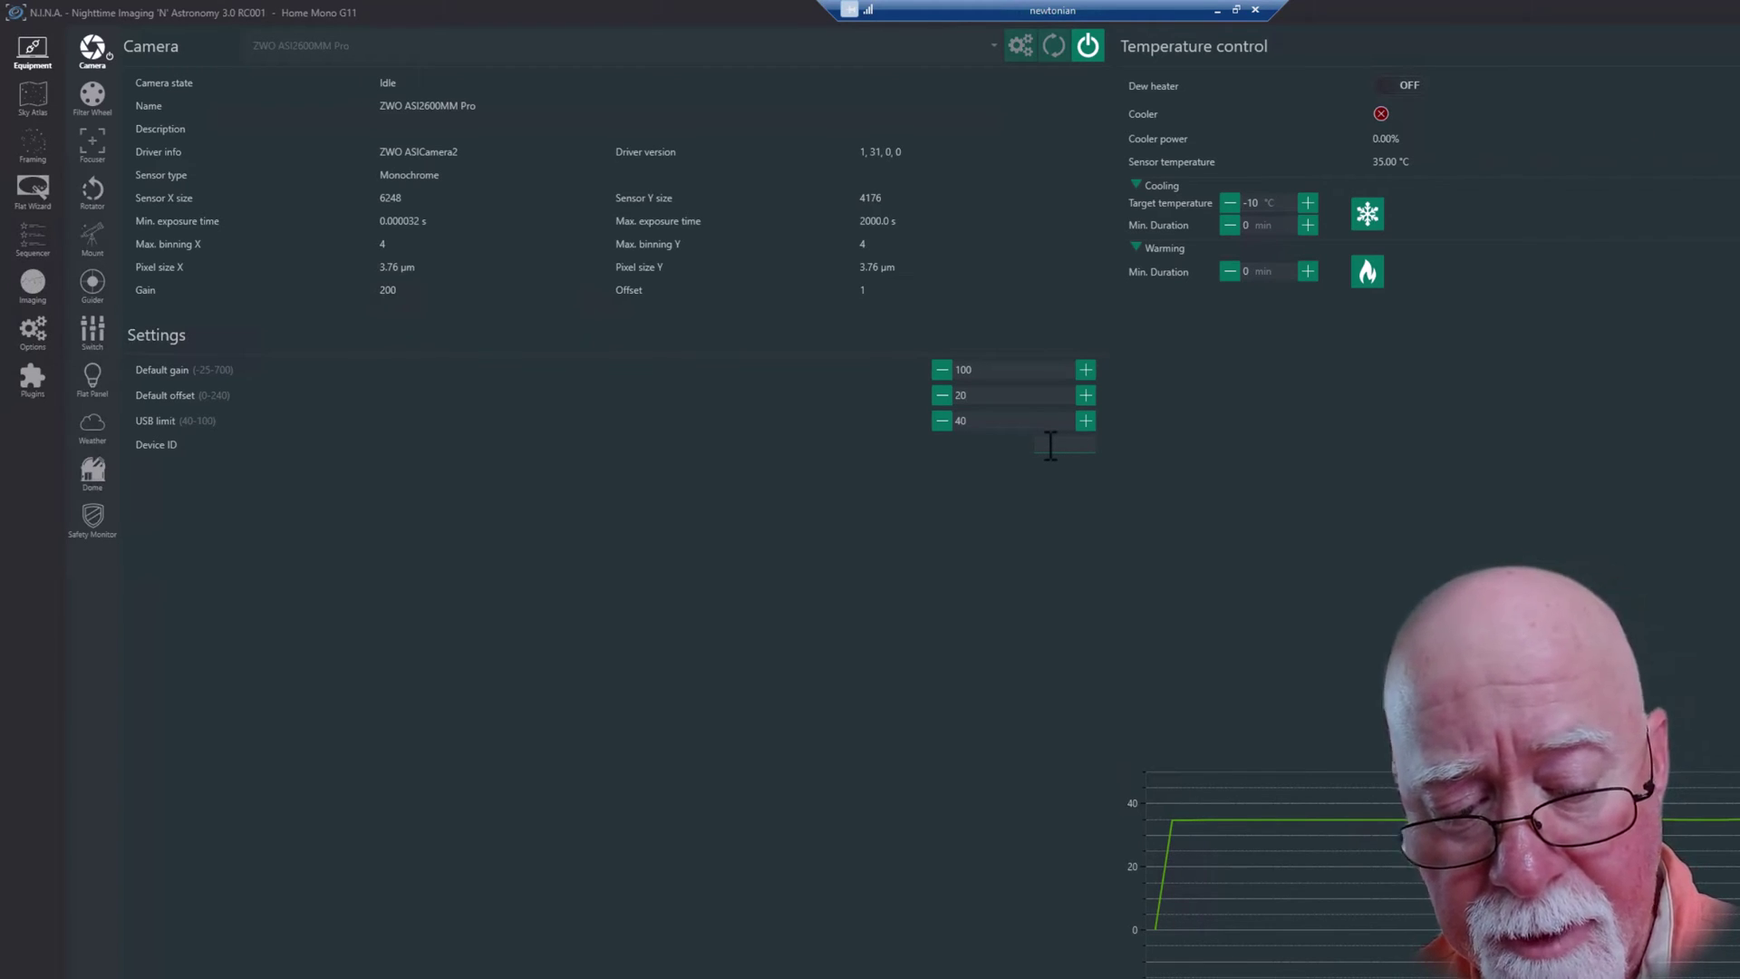
- Enter AS2600-O as the camera's Device ID
{"action": "type", "text": "2600"}
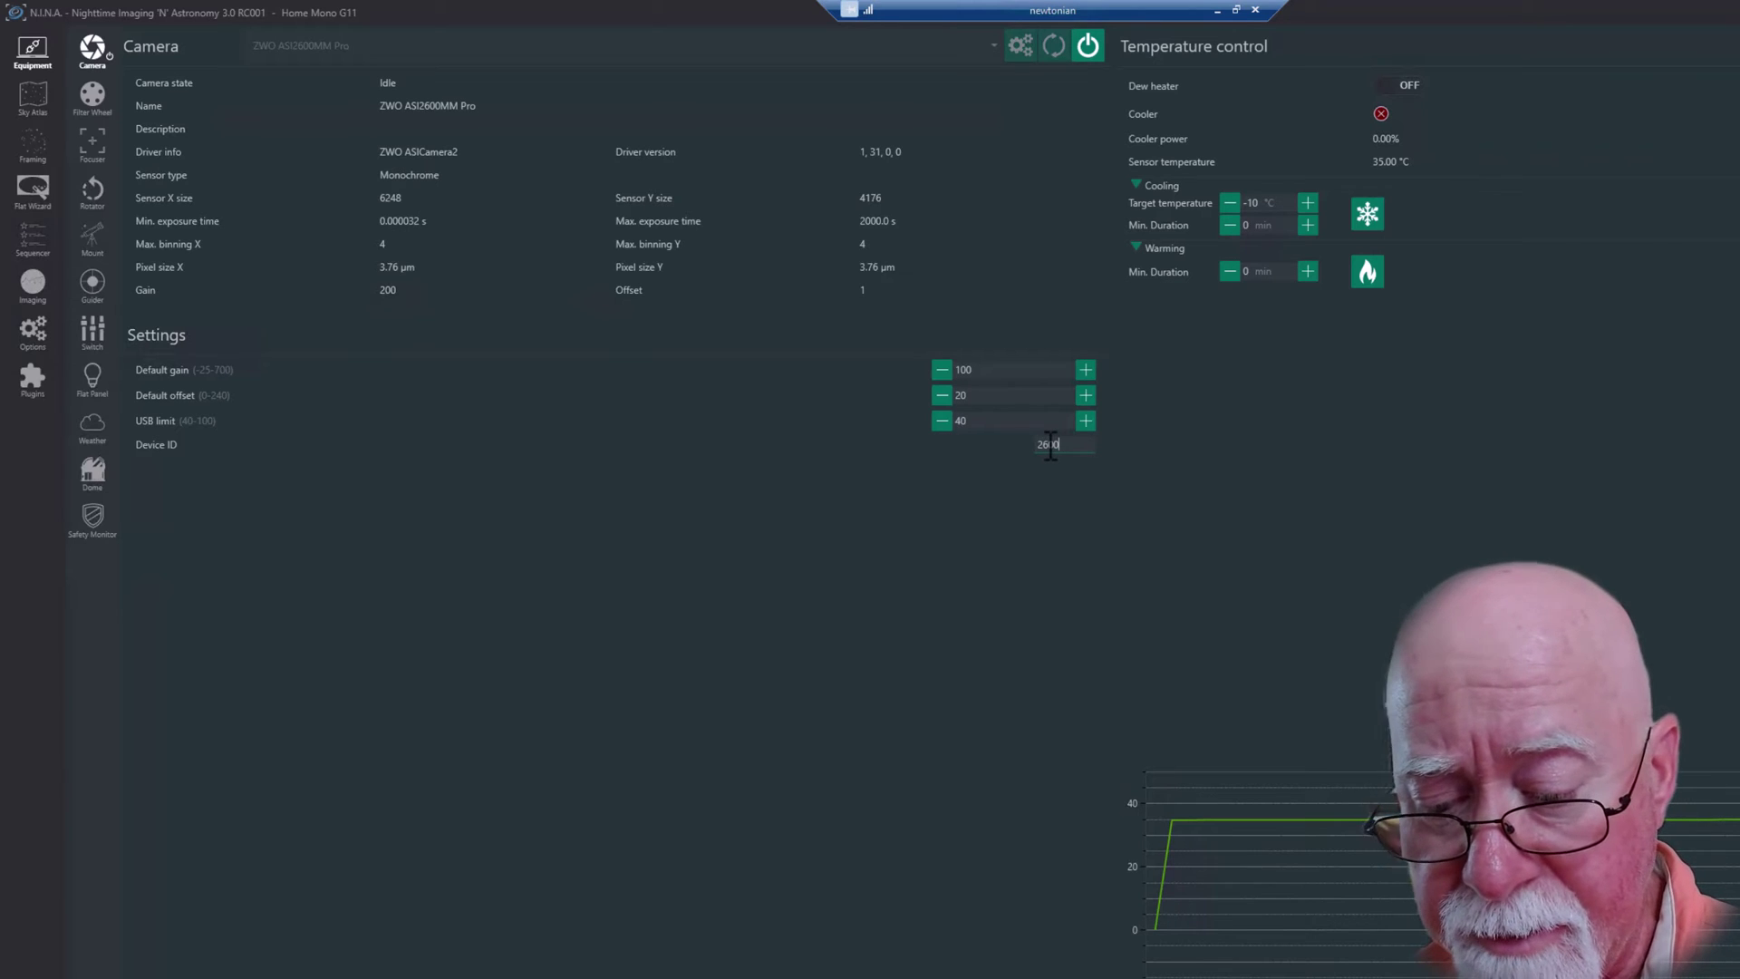
{"action": "type", "text": "-O"}
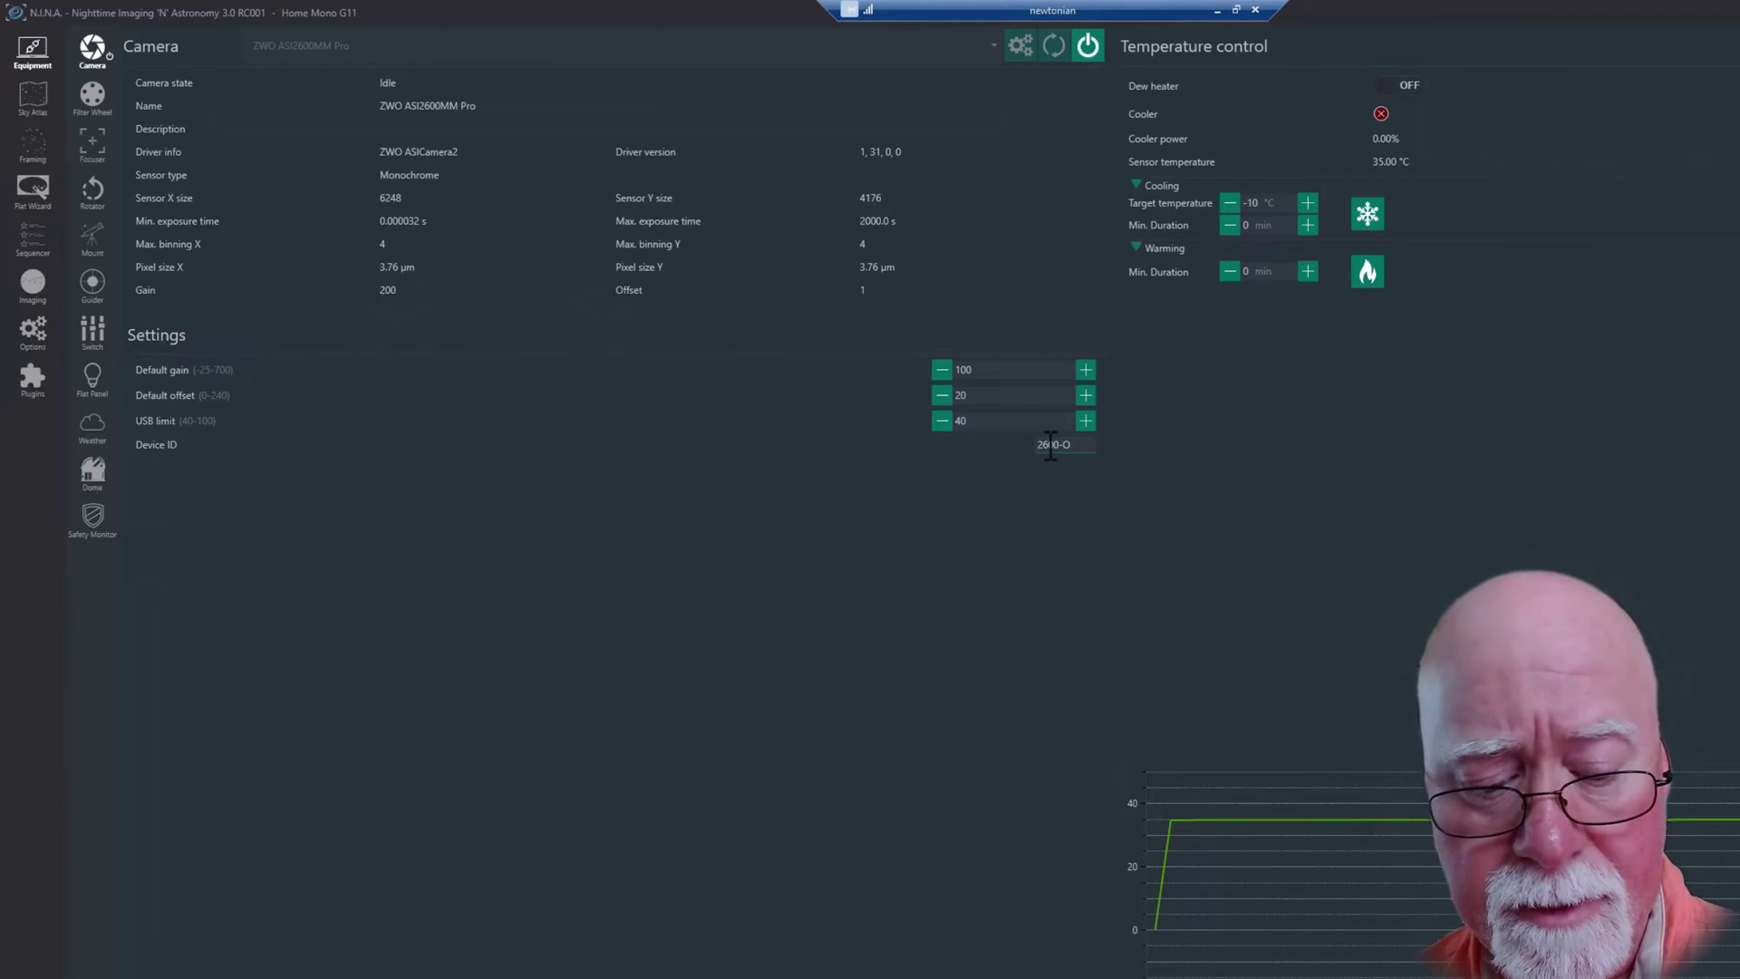
{"action": "type", "text": "AS"}
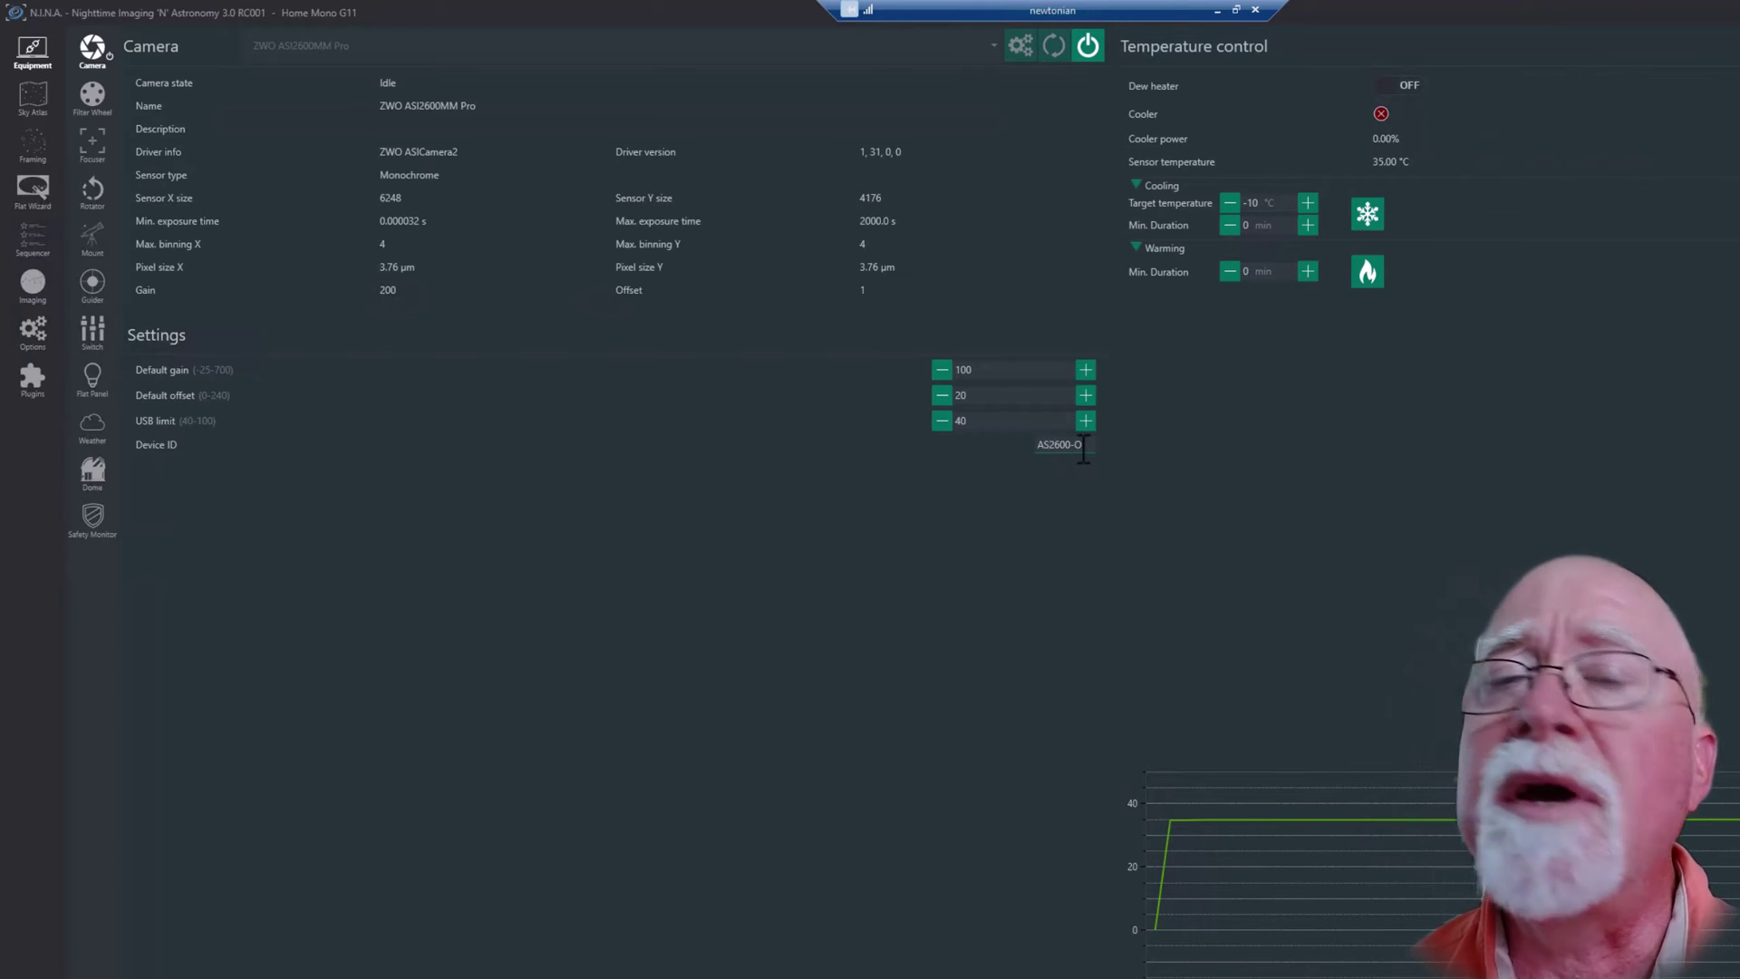
{"action": "mouse_move", "coordinate": [1076, 460]}
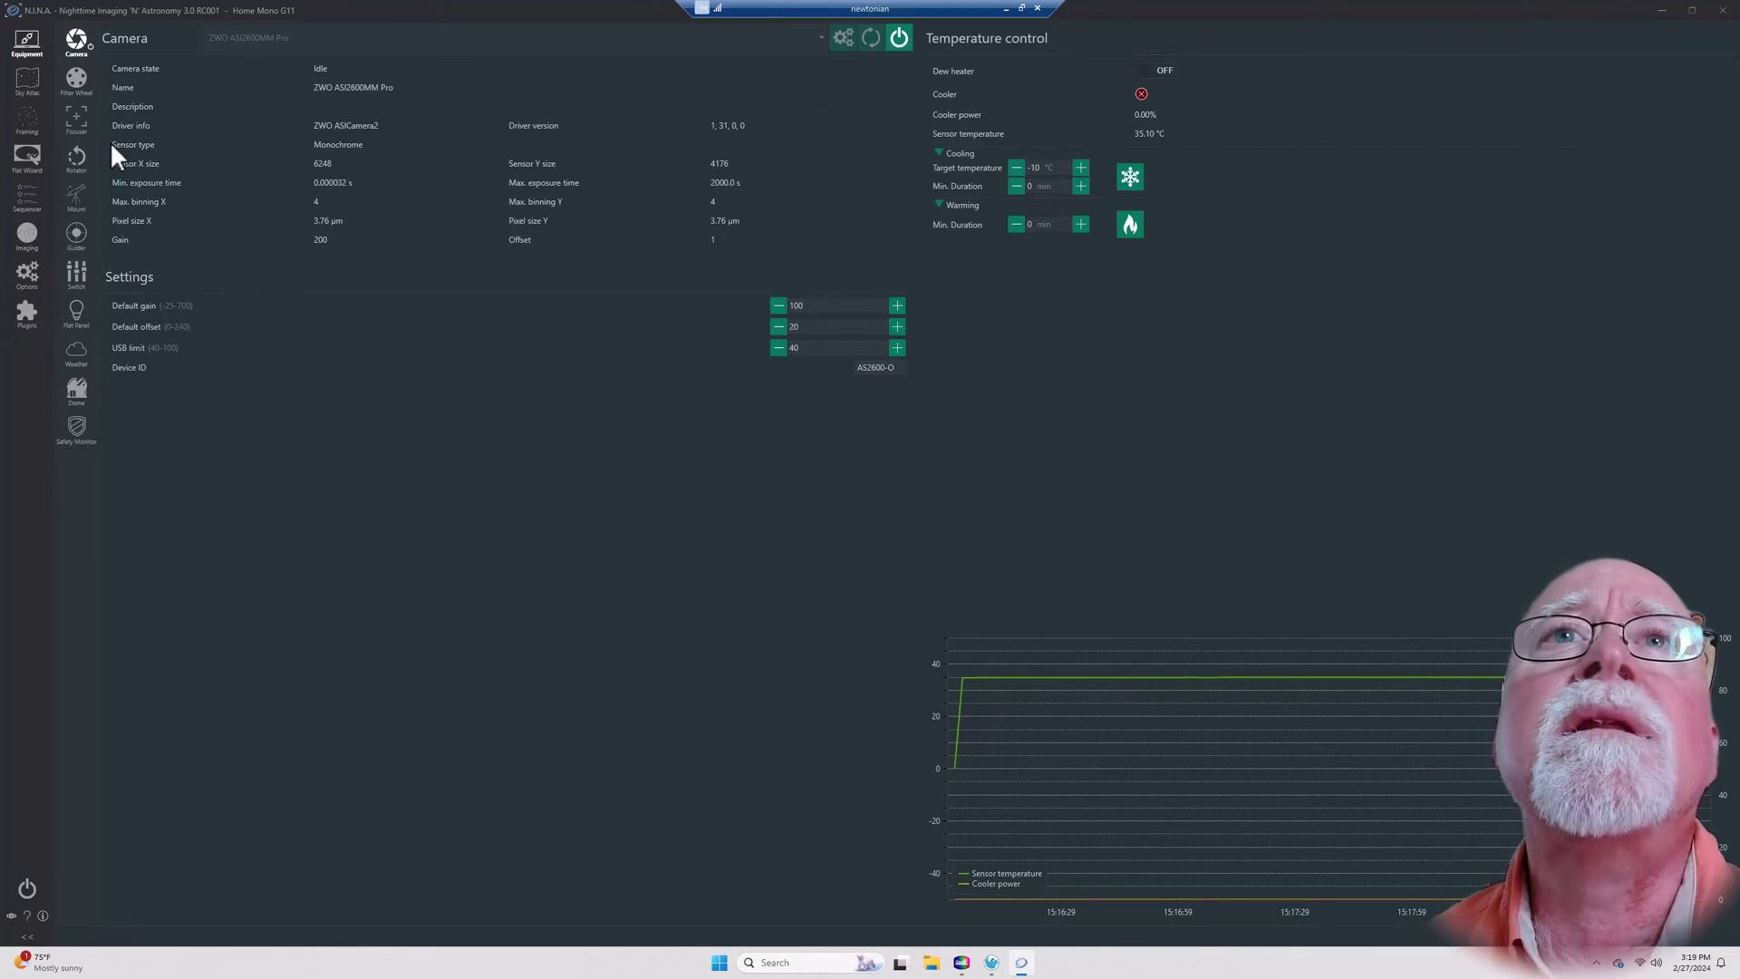
- Select the ZWOptical EFW filter wheel driver and connect it
{"action": "left_click", "coordinate": [81, 78]}
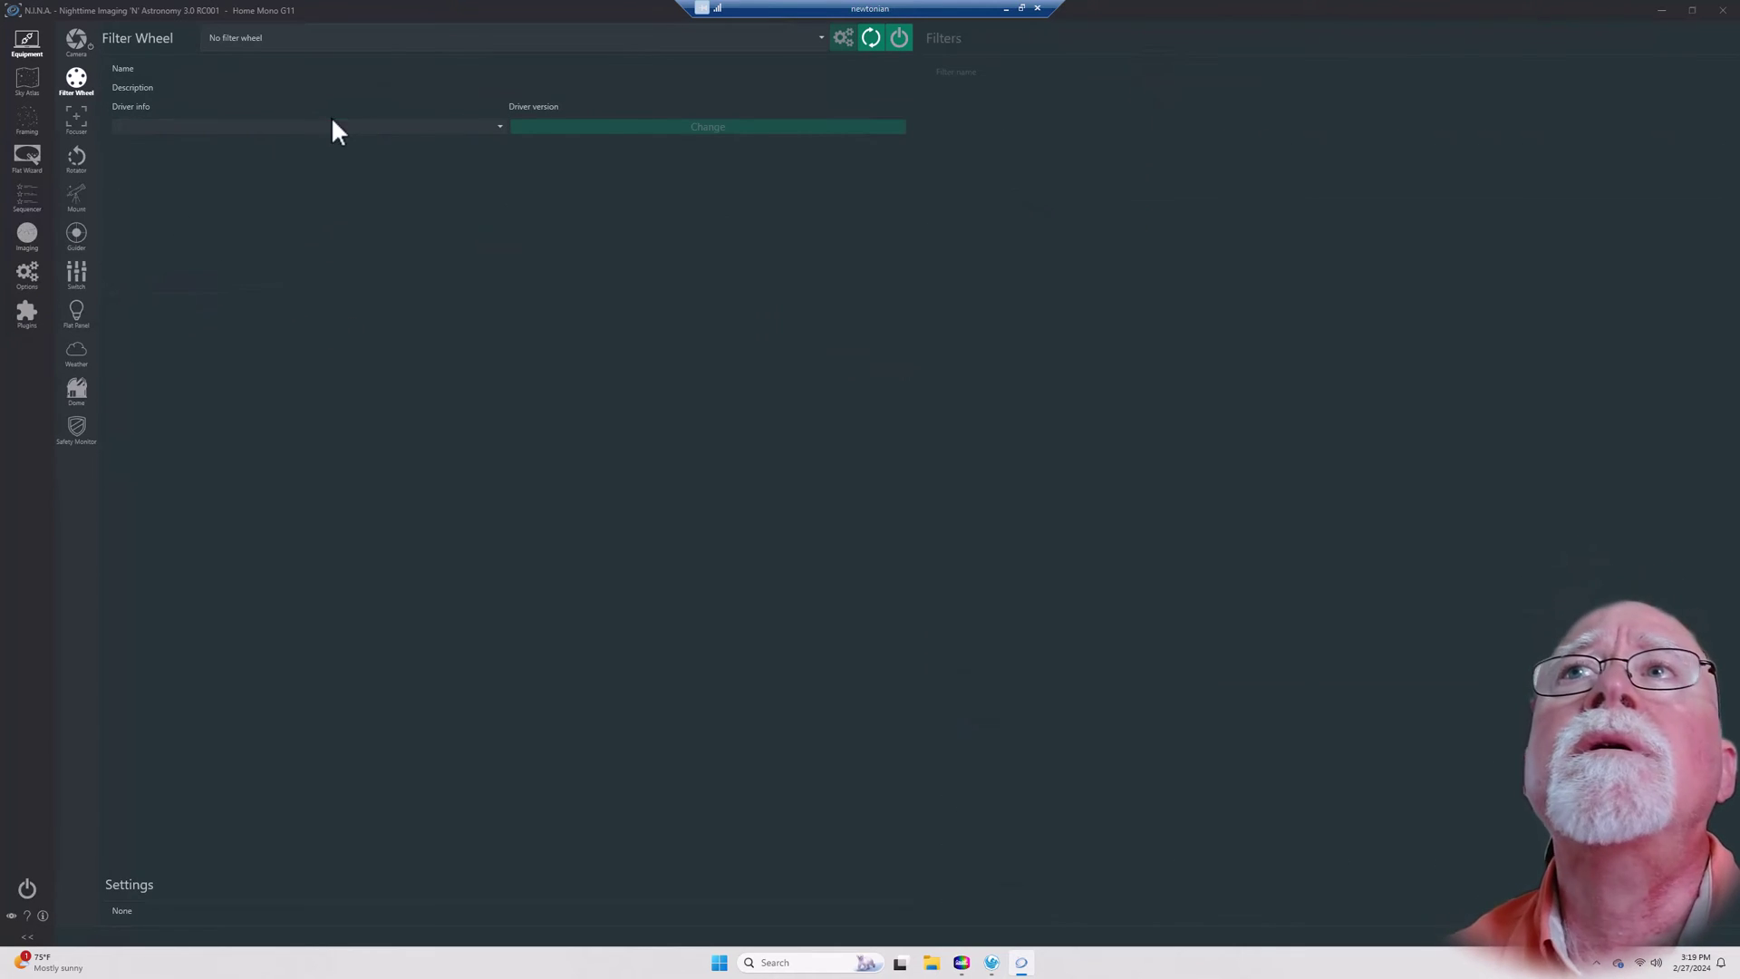
{"action": "left_click", "coordinate": [818, 37]}
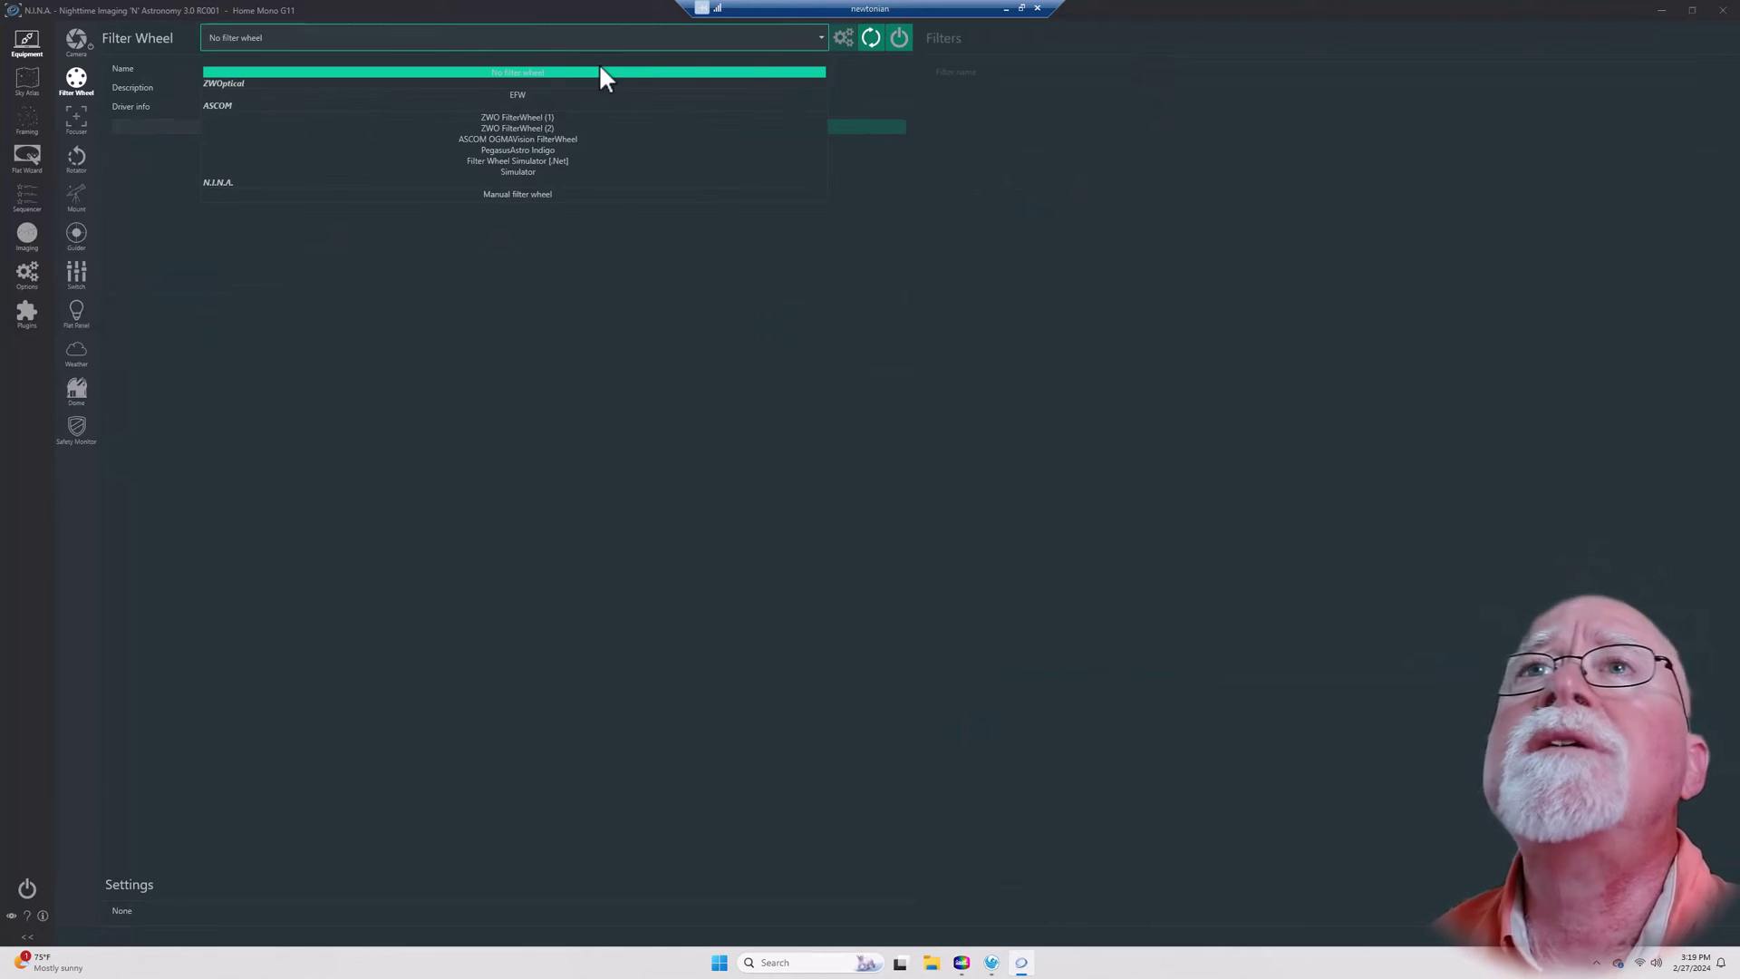
{"action": "left_click", "coordinate": [536, 93]}
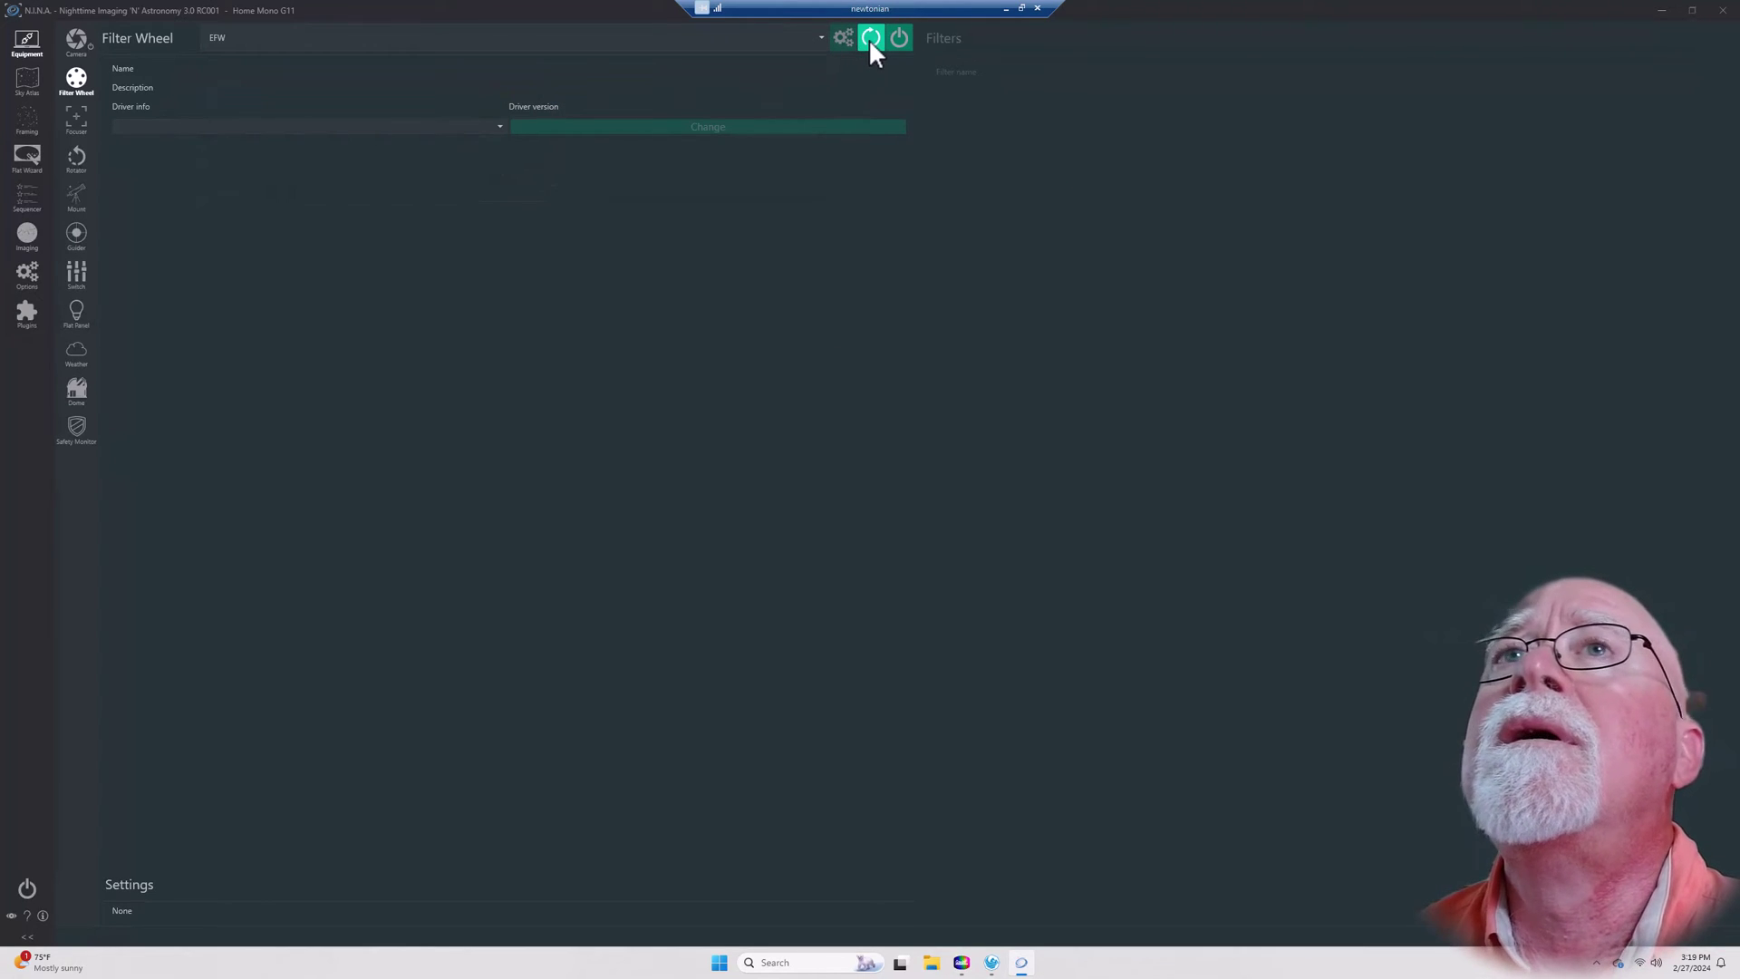
{"action": "left_click", "coordinate": [897, 40]}
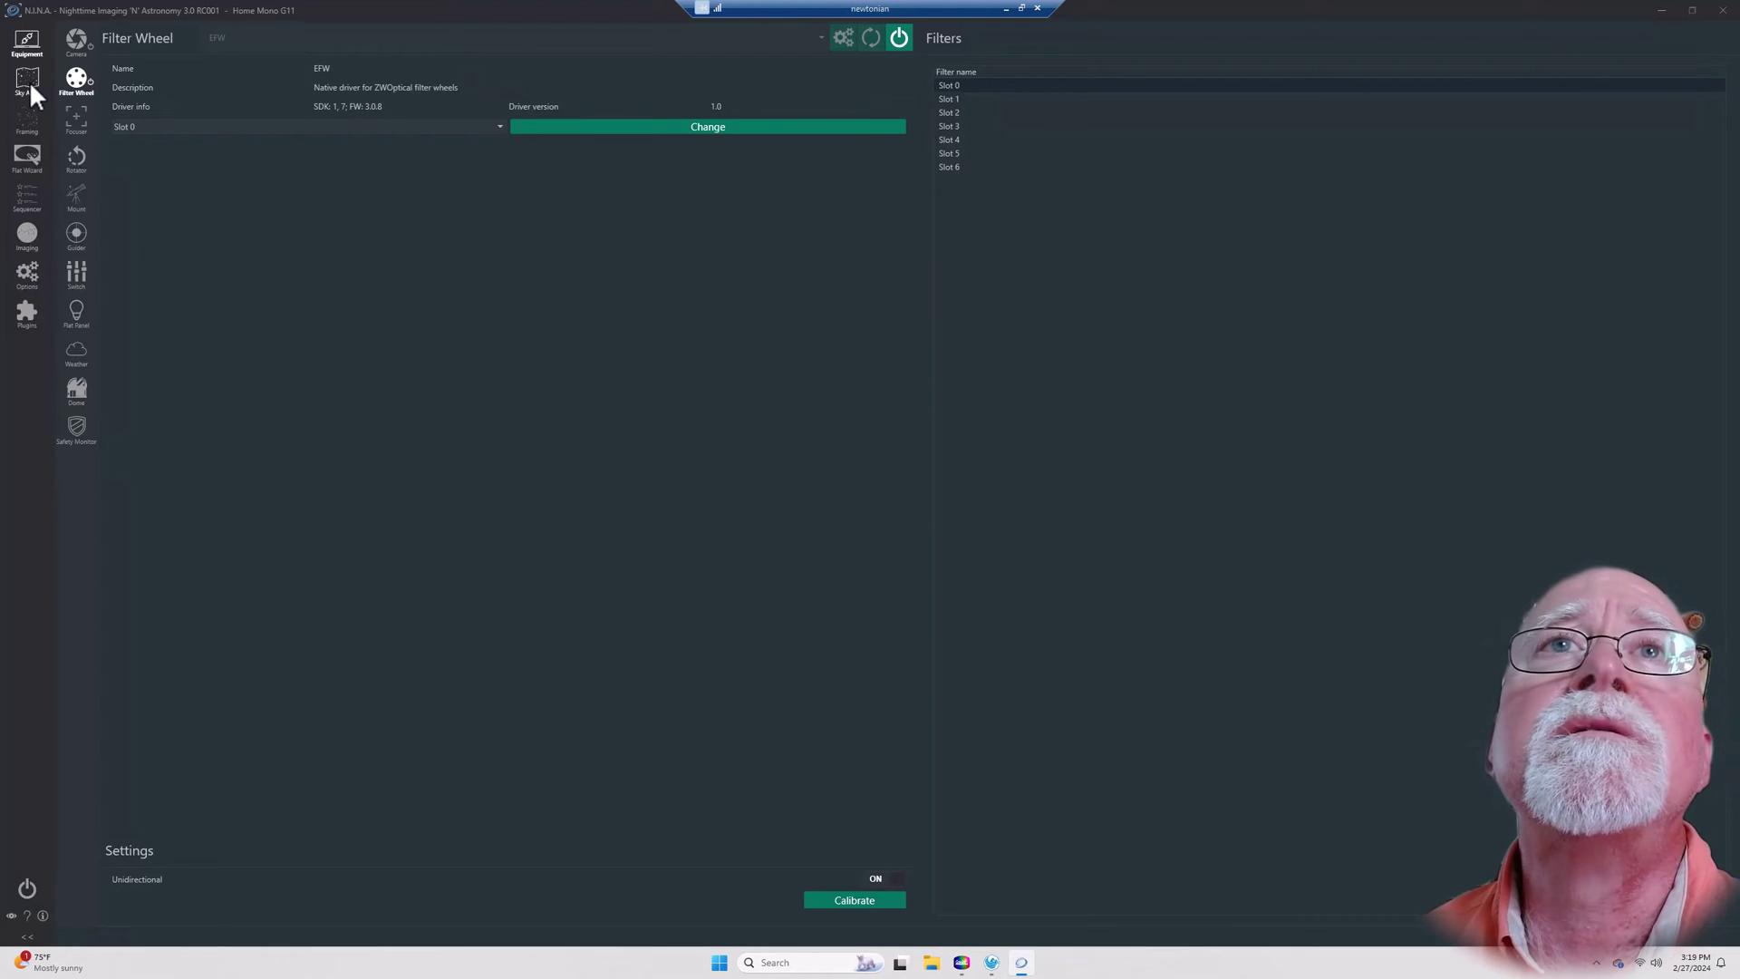
- In Options, name the first three filter slots L, R and G
{"action": "left_click", "coordinate": [27, 264]}
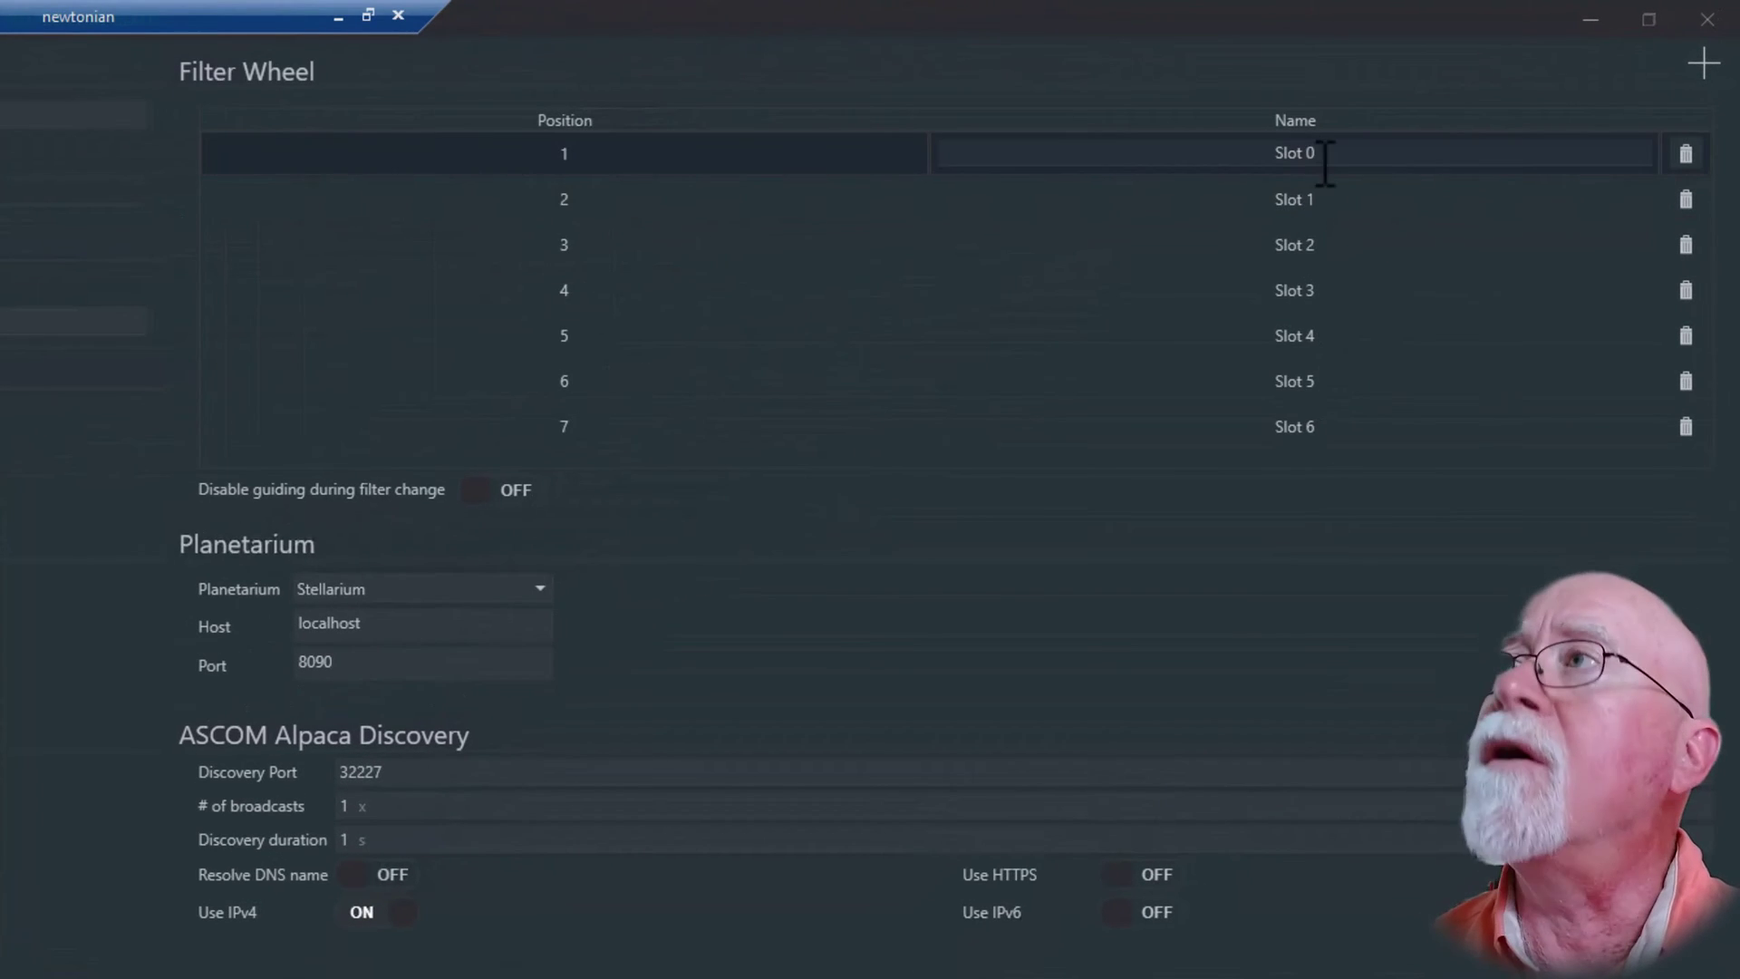
{"action": "left_click_drag", "start_coordinate": [1331, 154], "coordinate": [1225, 147]}
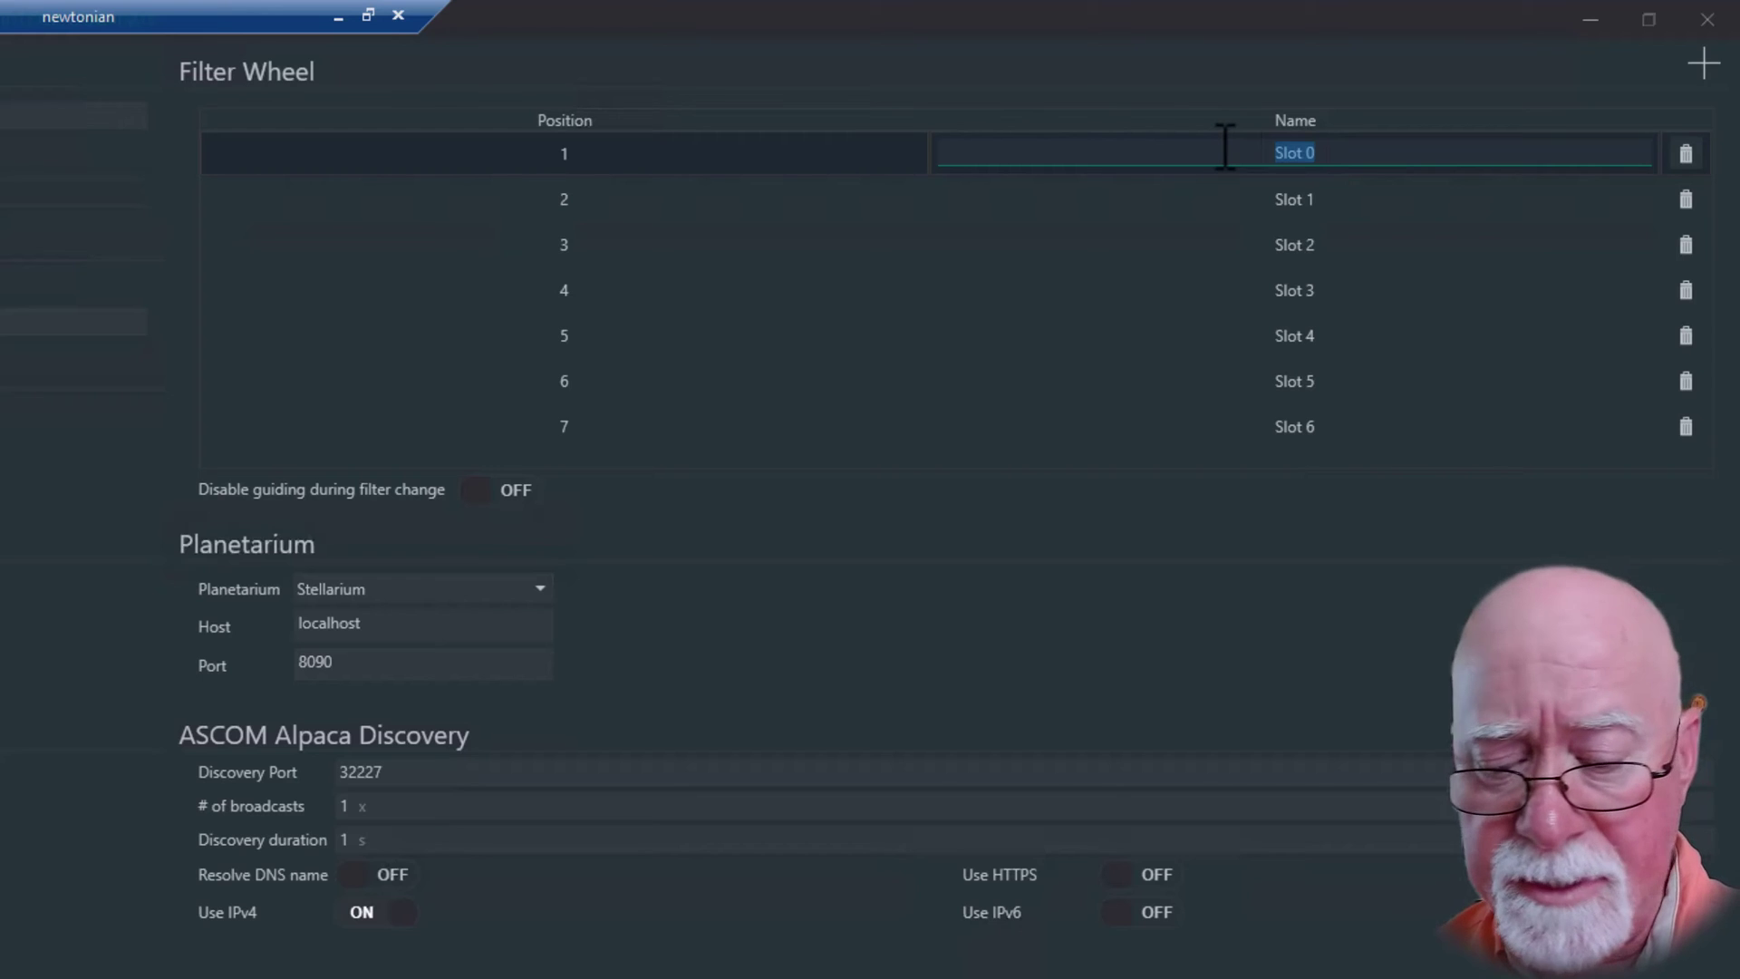
{"action": "type", "text": "L"}
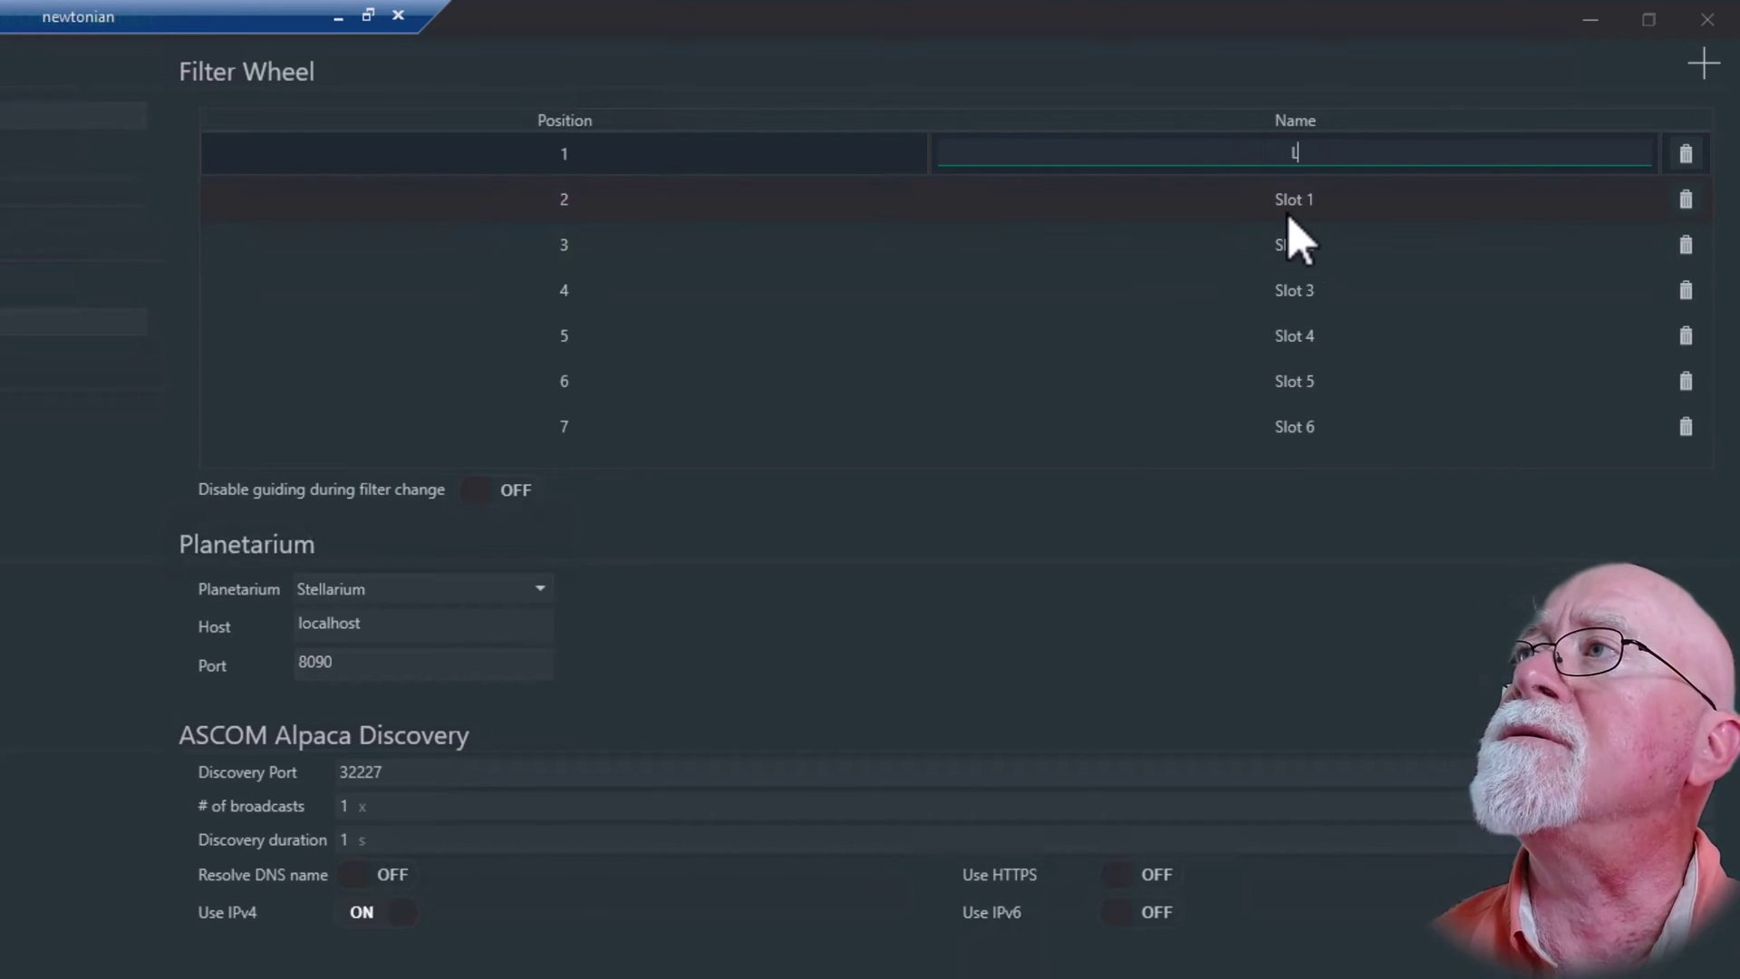
{"action": "key", "text": "Return"}
{"action": "left_click_drag", "start_coordinate": [1332, 196], "coordinate": [1238, 194]}
{"action": "type", "text": "R"}
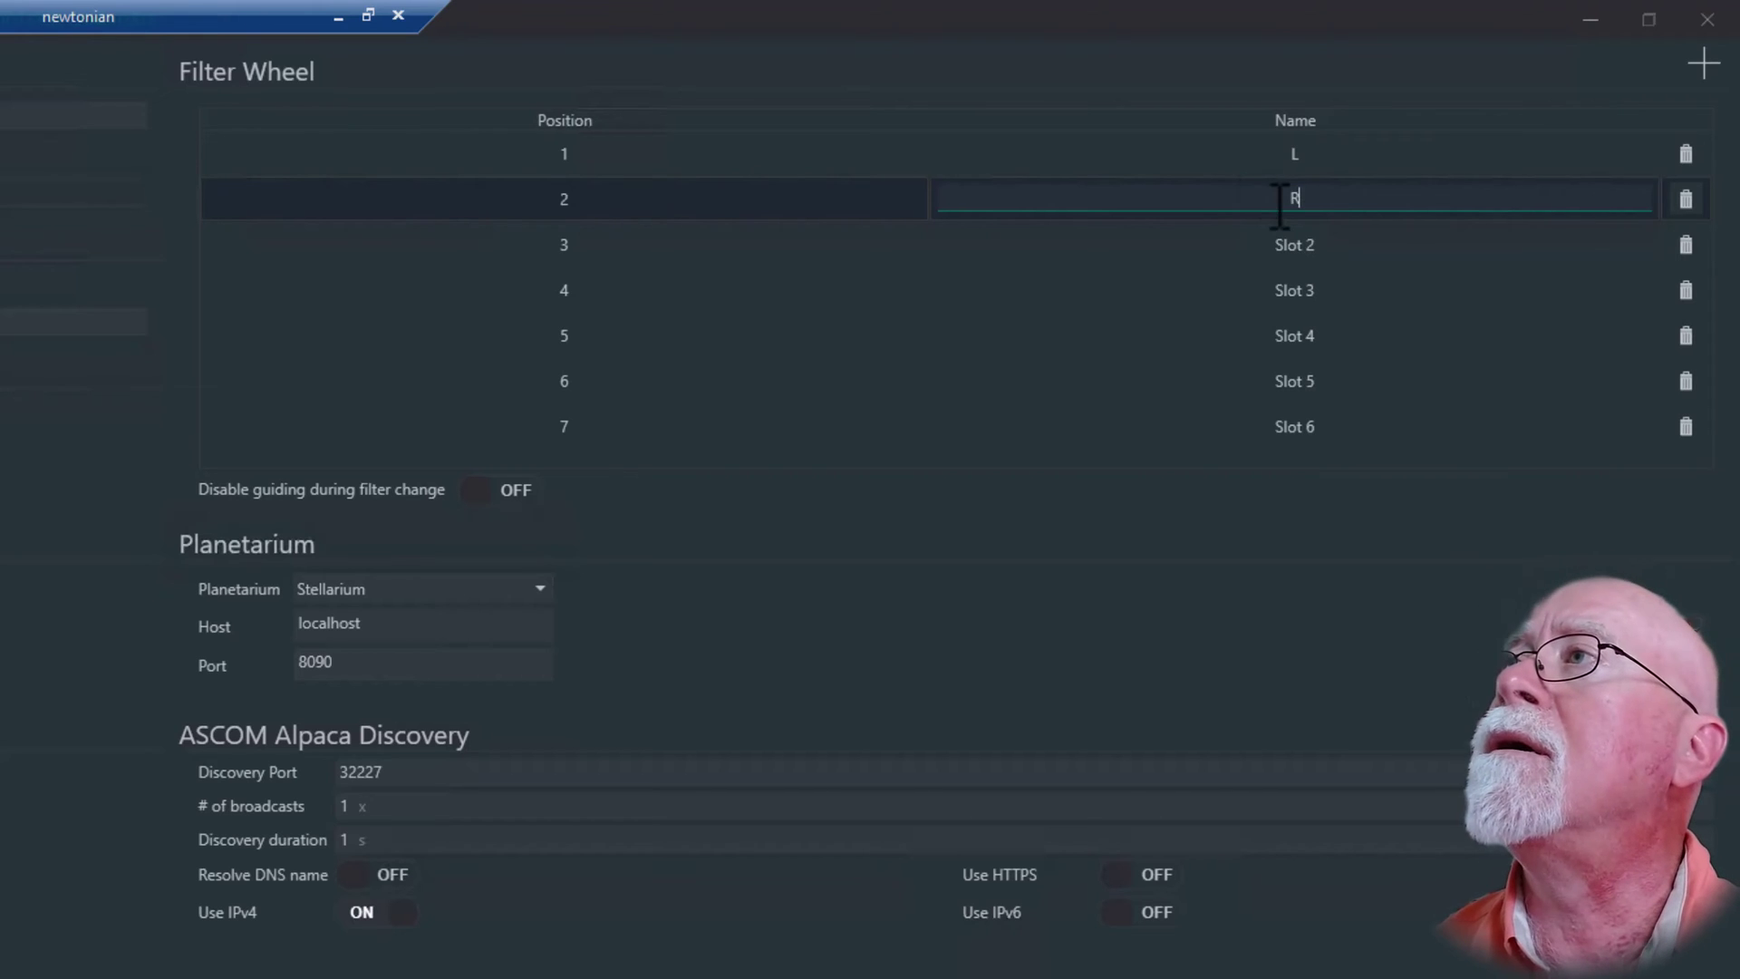
{"action": "key", "text": "Return"}
{"action": "left_click_drag", "start_coordinate": [1325, 247], "coordinate": [1213, 243]}
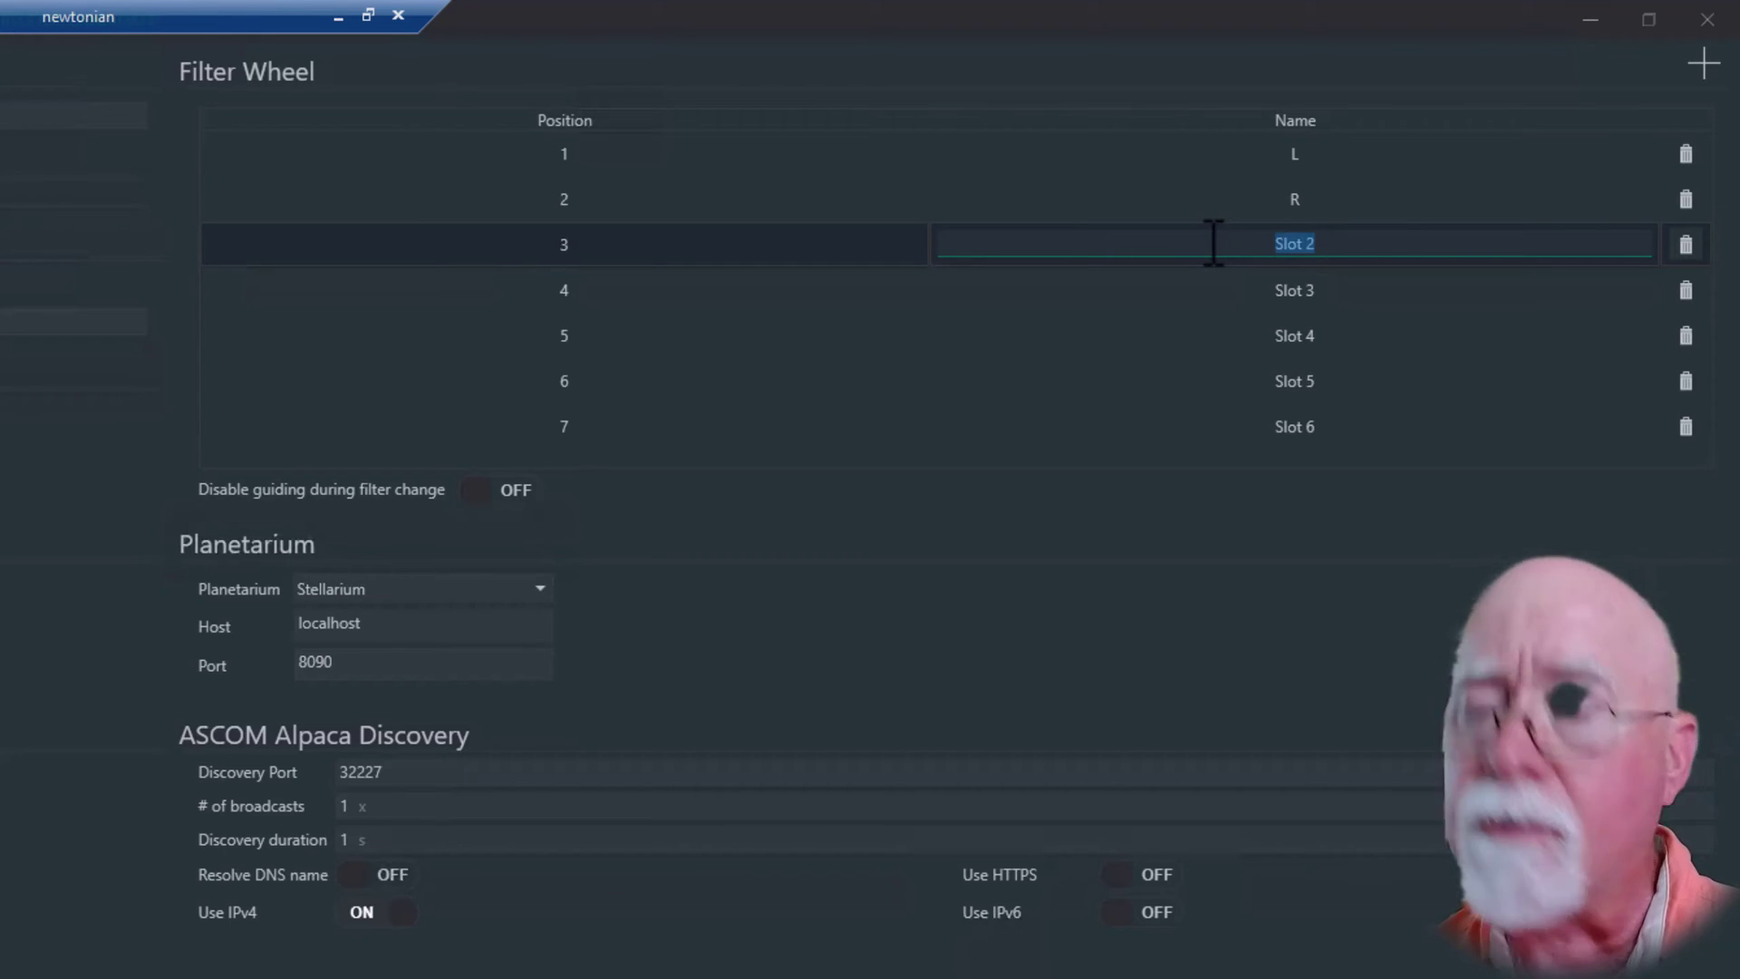
{"action": "type", "text": "G"}
{"action": "key", "text": "Return"}
- Name the remaining four filter slots B, H, O and S
{"action": "left_click_drag", "start_coordinate": [1328, 294], "coordinate": [1260, 290]}
{"action": "type", "text": "B"}
{"action": "key", "text": "Return"}
{"action": "left_click_drag", "start_coordinate": [1334, 345], "coordinate": [1240, 329]}
{"action": "type", "text": "H"}
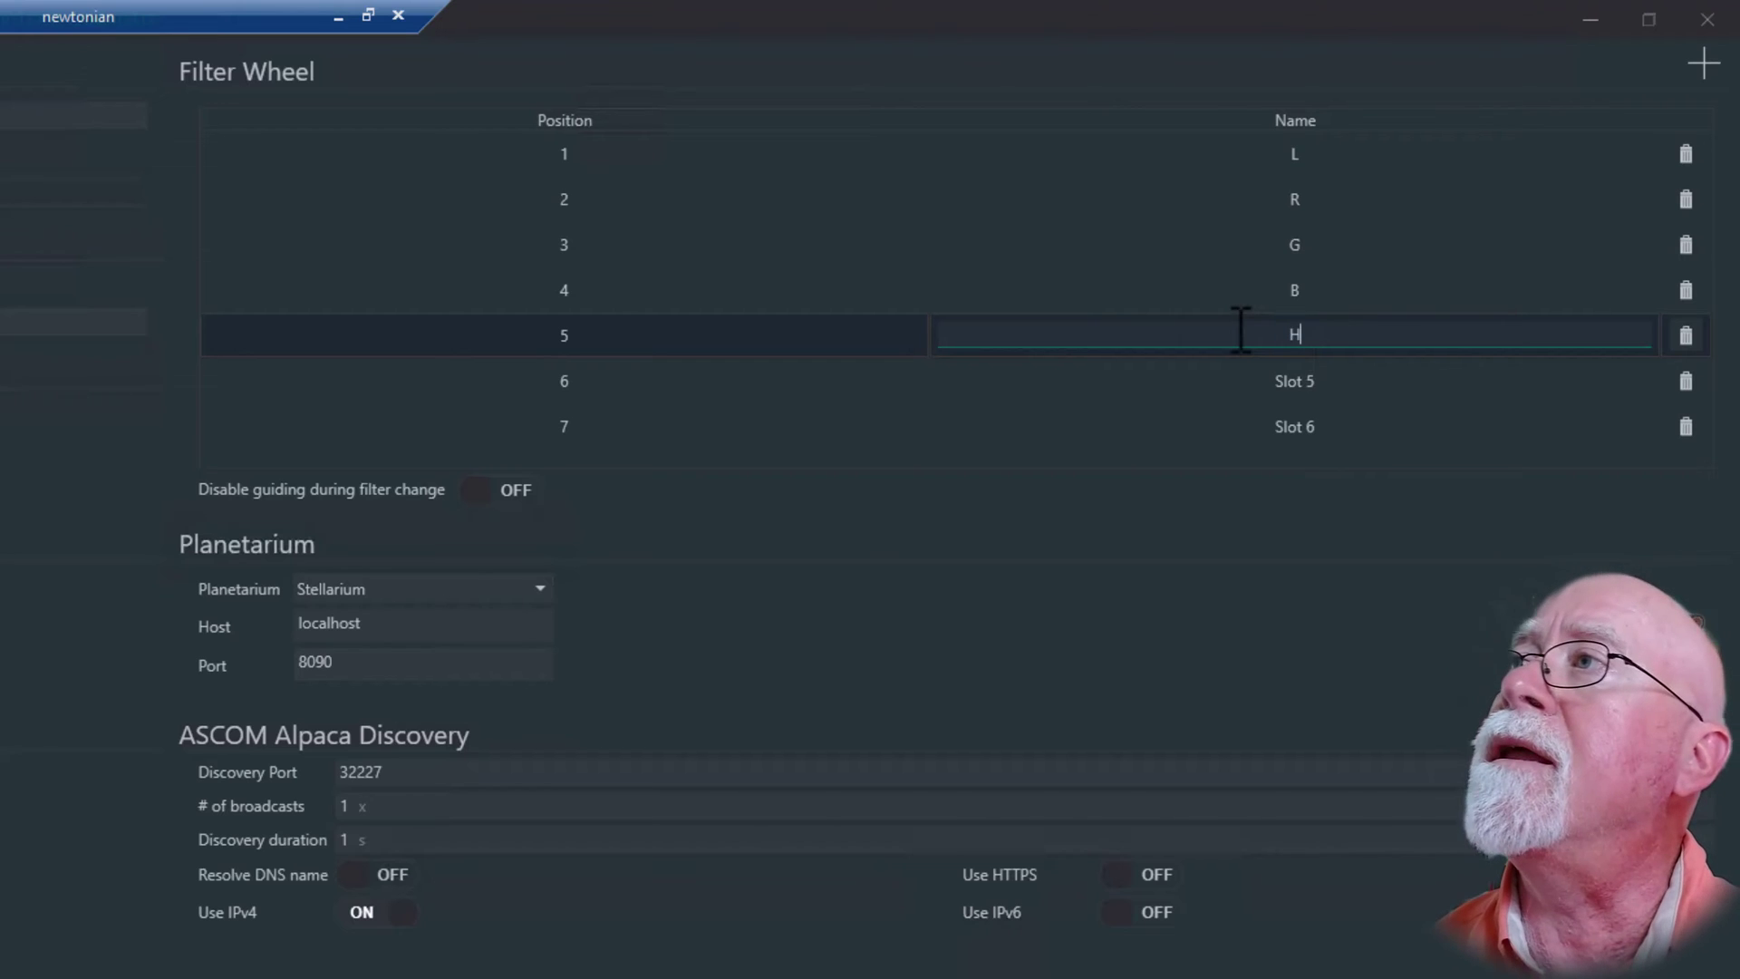
{"action": "key", "text": "Return"}
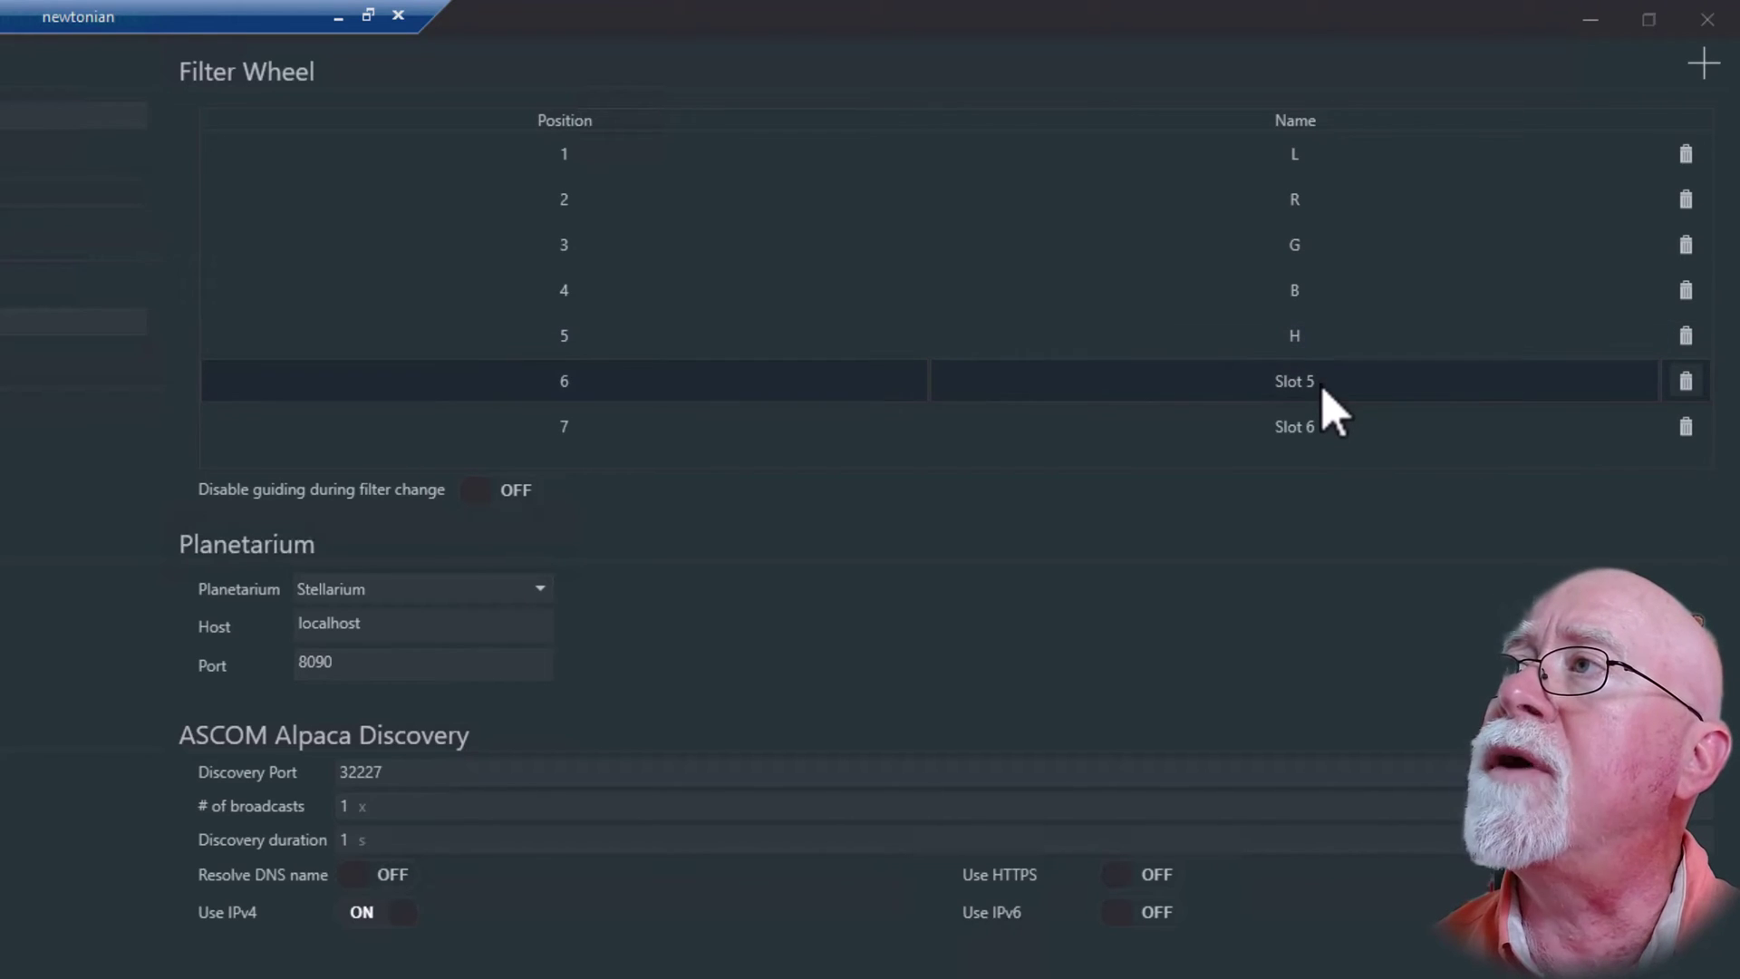
{"action": "left_click_drag", "start_coordinate": [1324, 380], "coordinate": [1243, 381]}
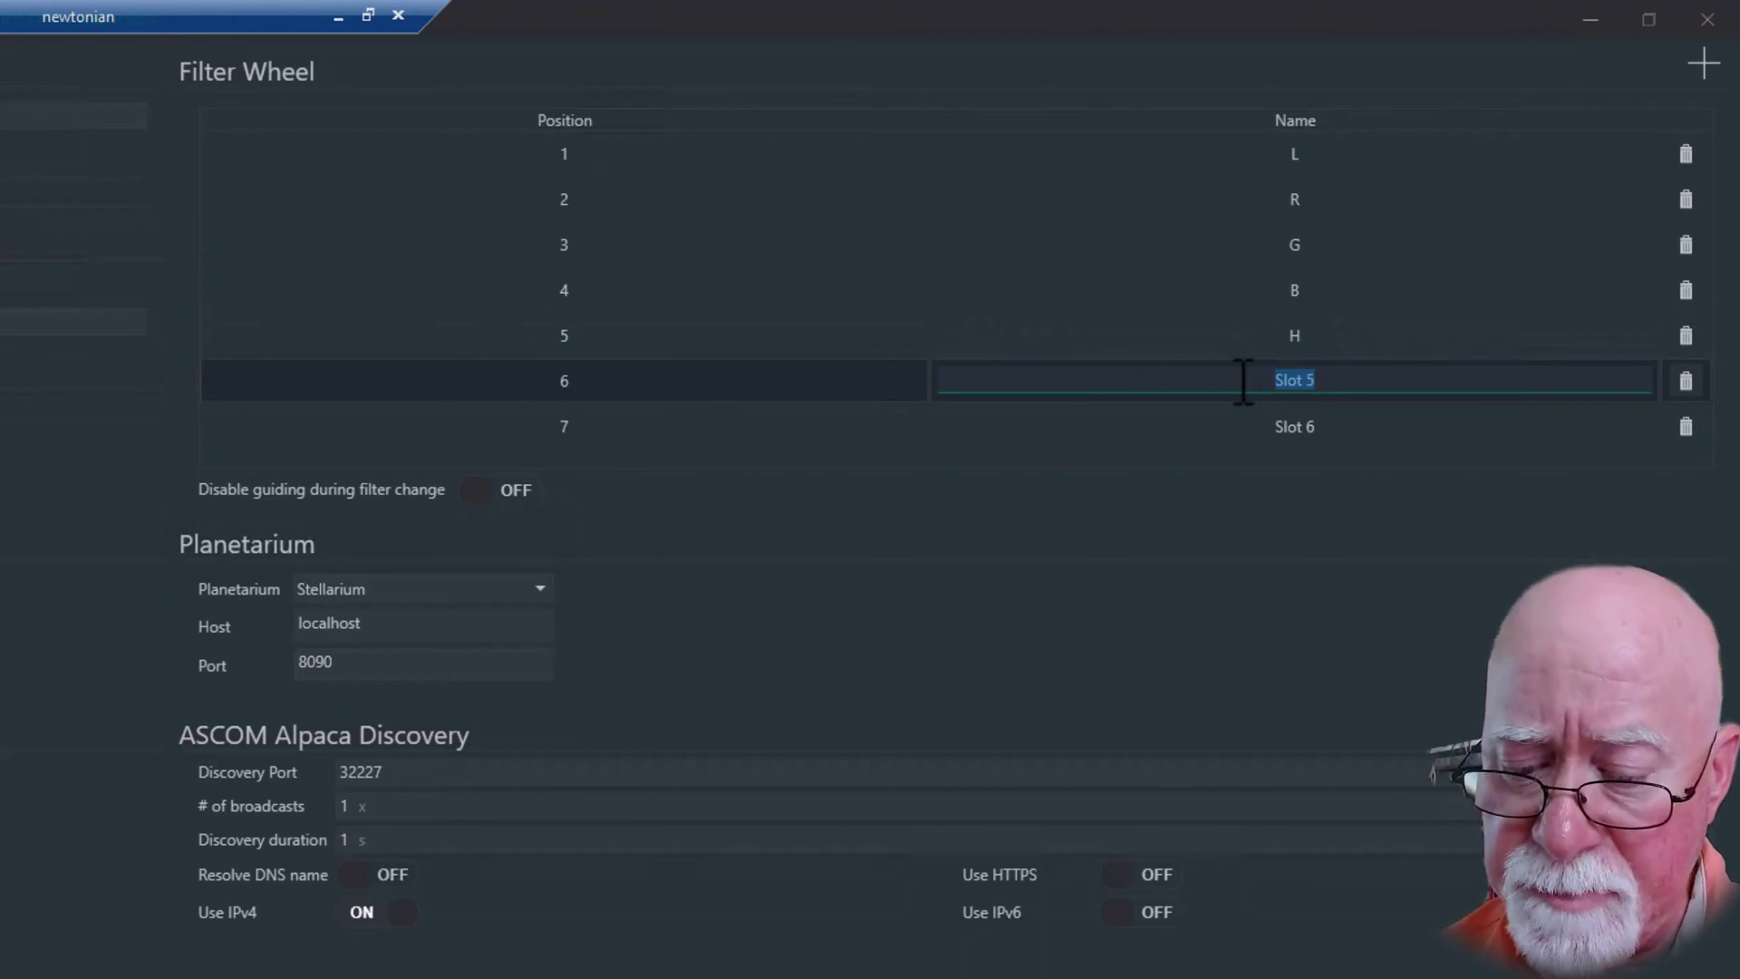
{"action": "type", "text": "O"}
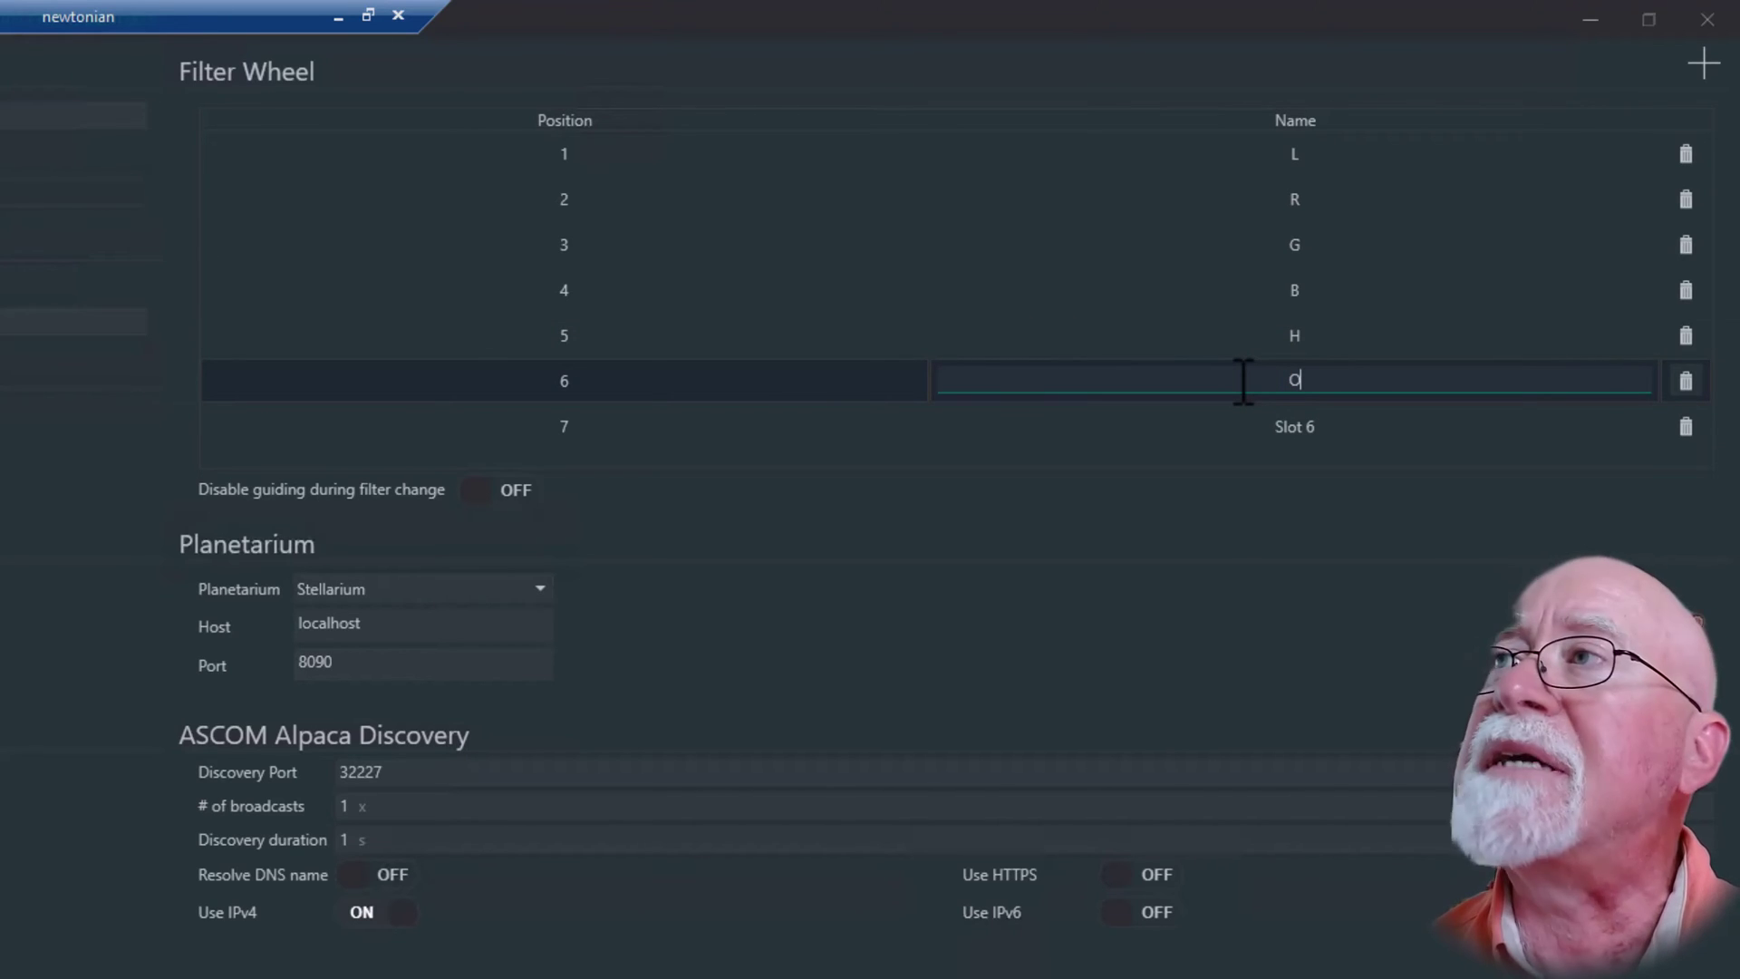
{"action": "key", "text": "Return"}
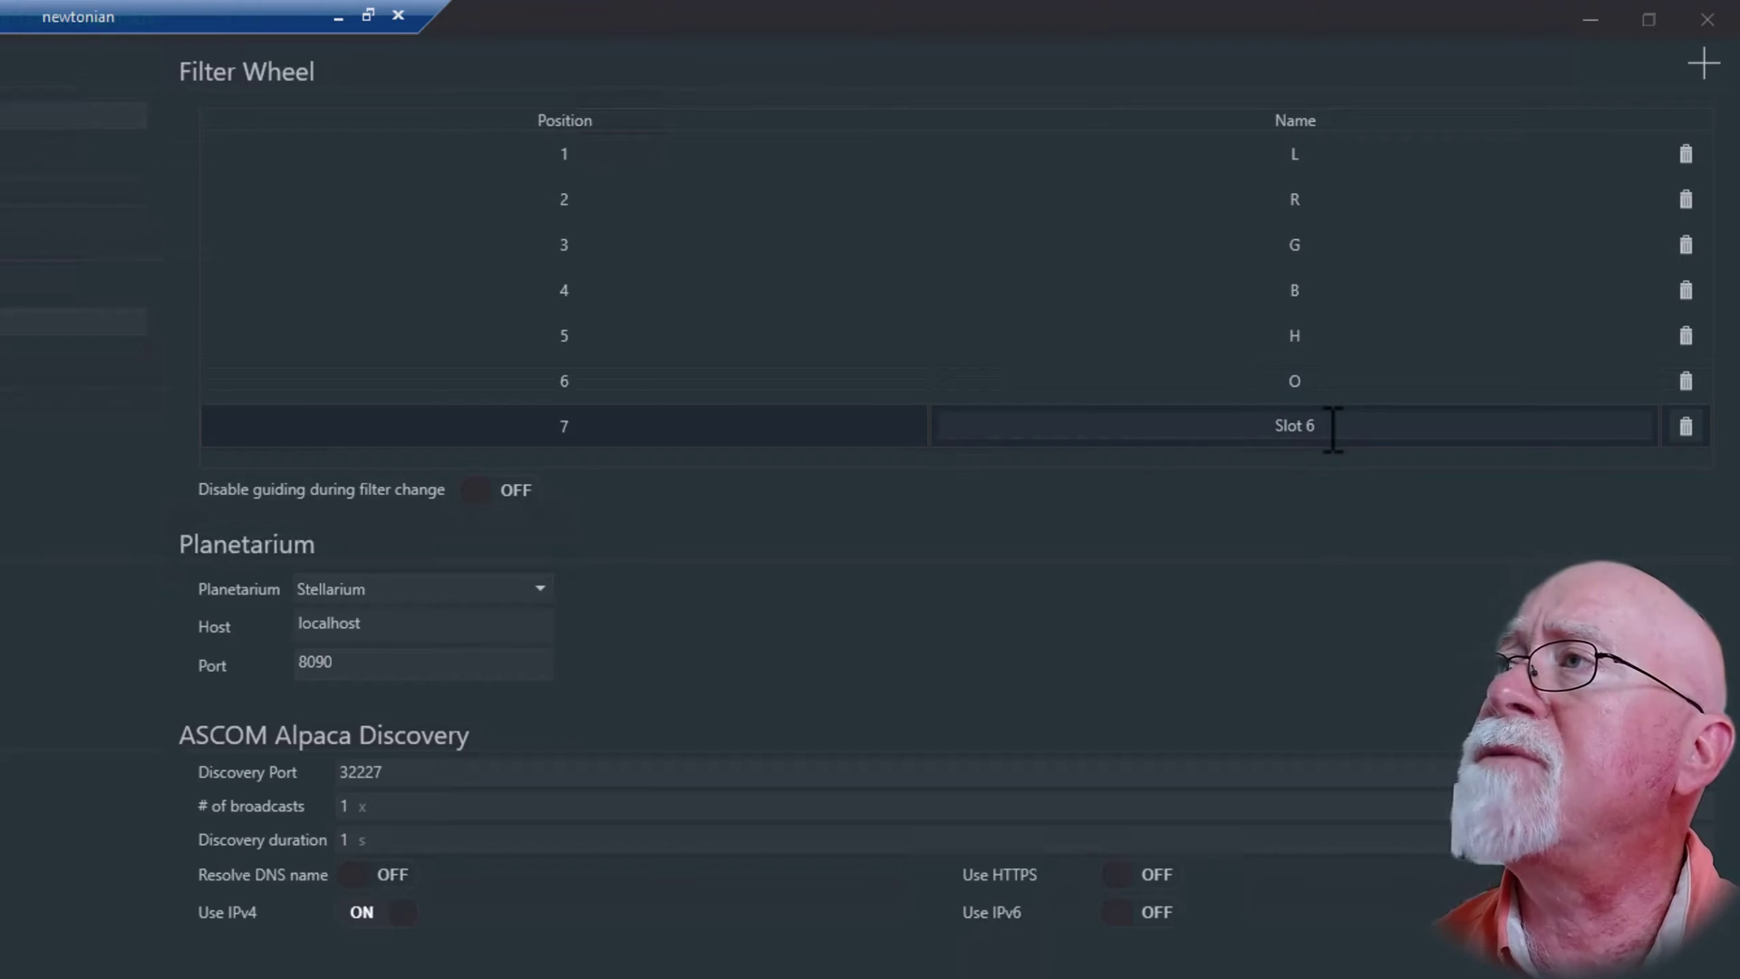
{"action": "left_click_drag", "start_coordinate": [1332, 428], "coordinate": [1198, 422]}
{"action": "type", "text": "S"}
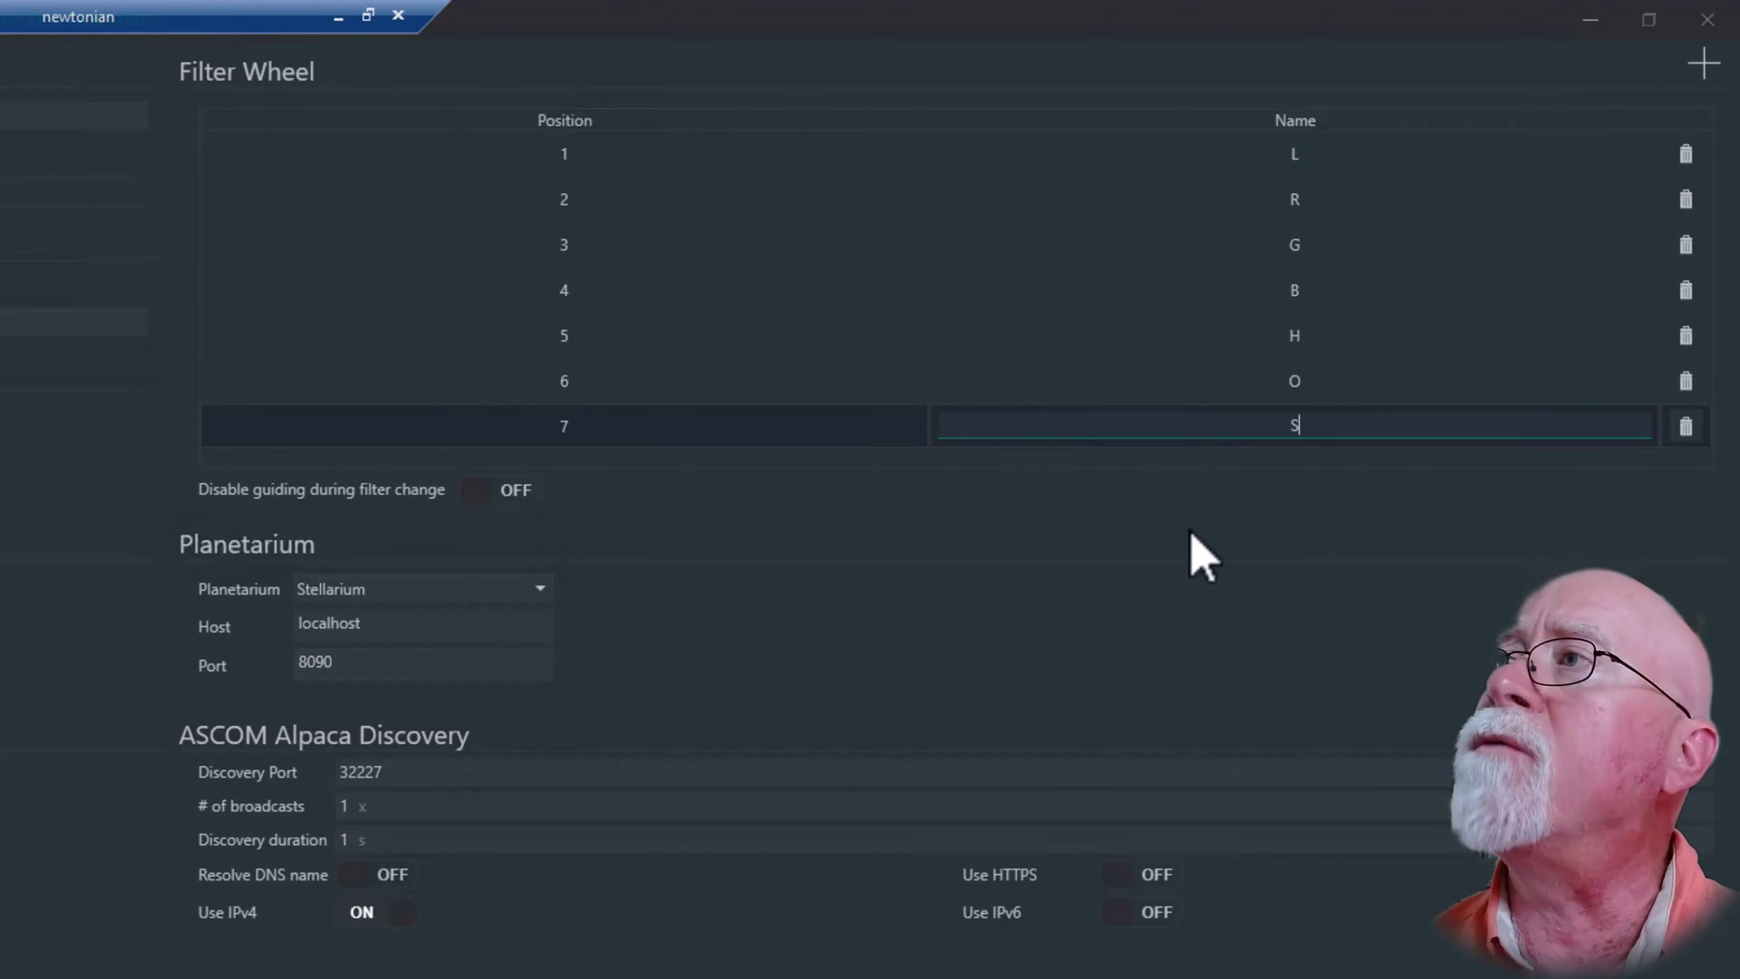
{"action": "key", "text": "Return"}
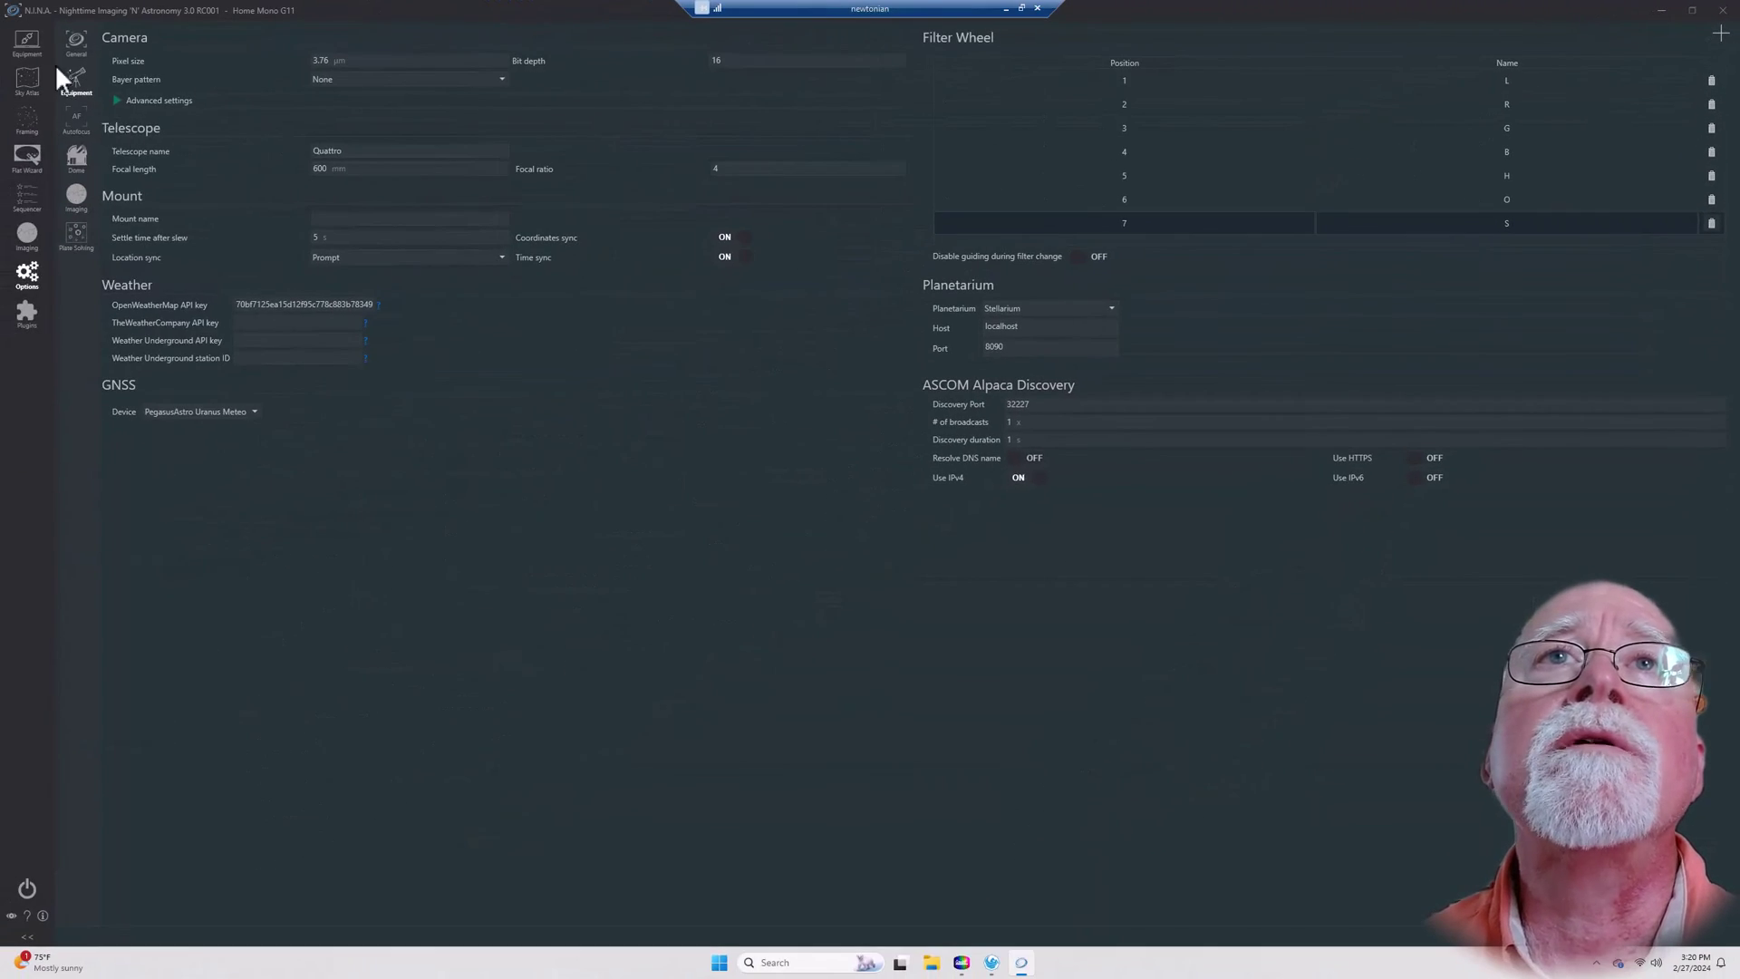
- Return to the Filter Wheel equipment page listing filters L, R, G, B, H, O, S
{"action": "left_click", "coordinate": [28, 40]}
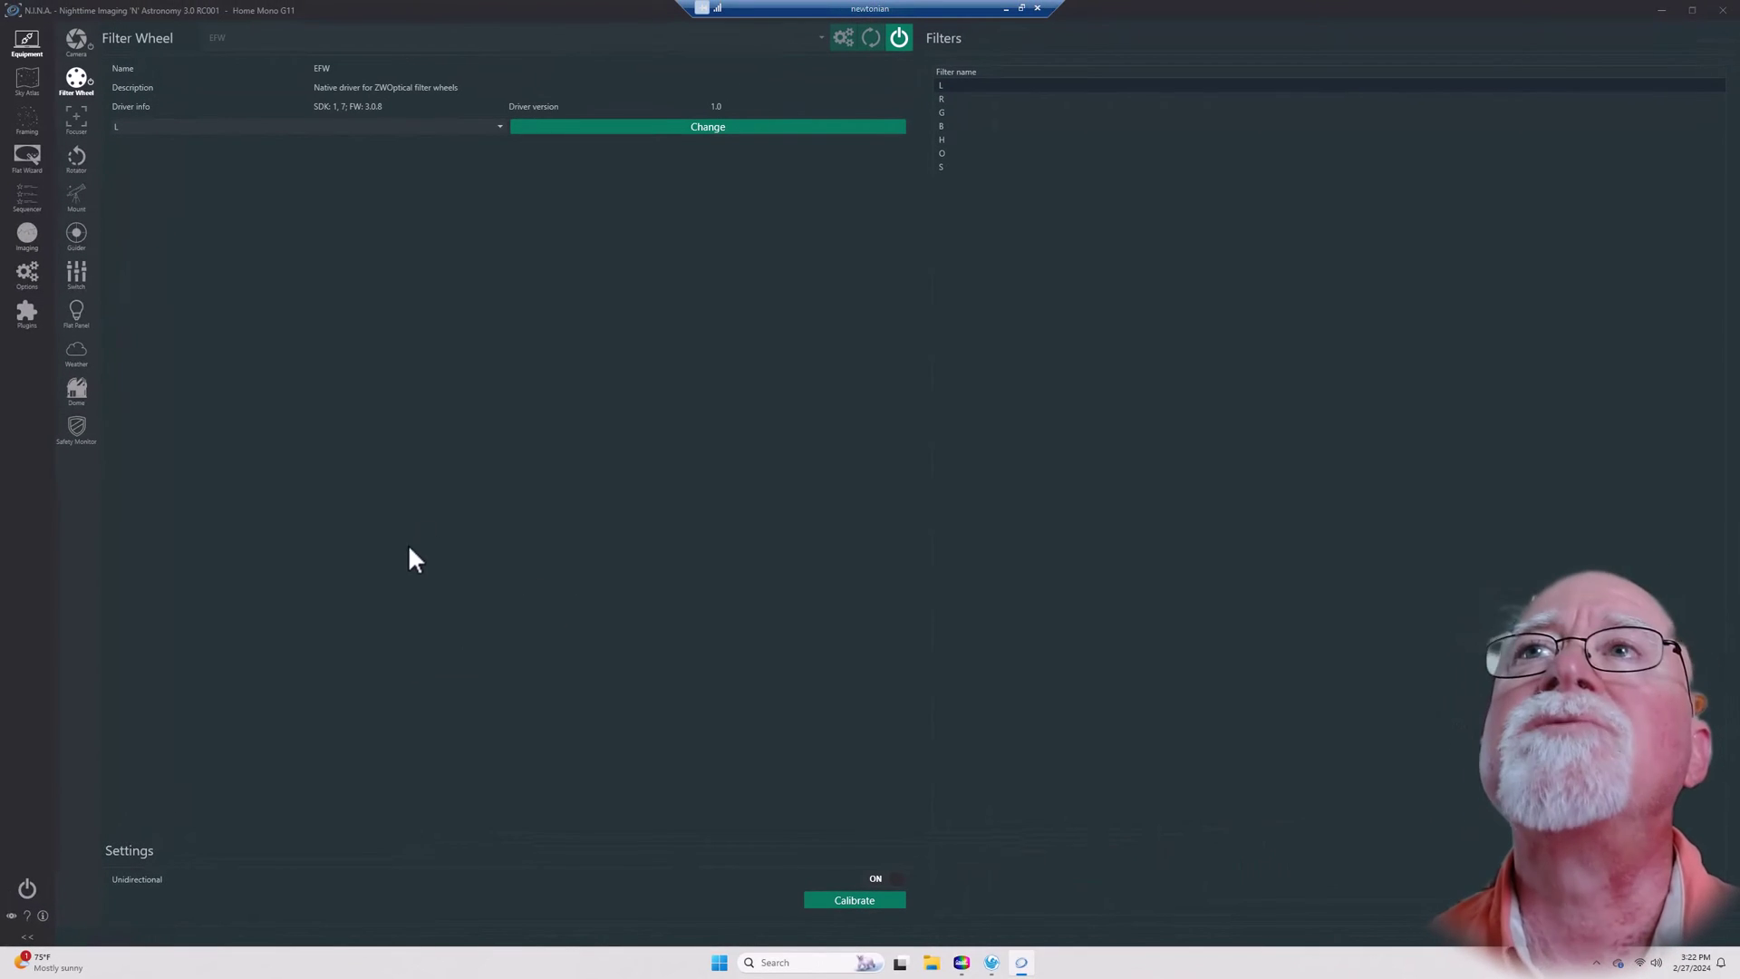
{"action": "left_click", "coordinate": [497, 125]}
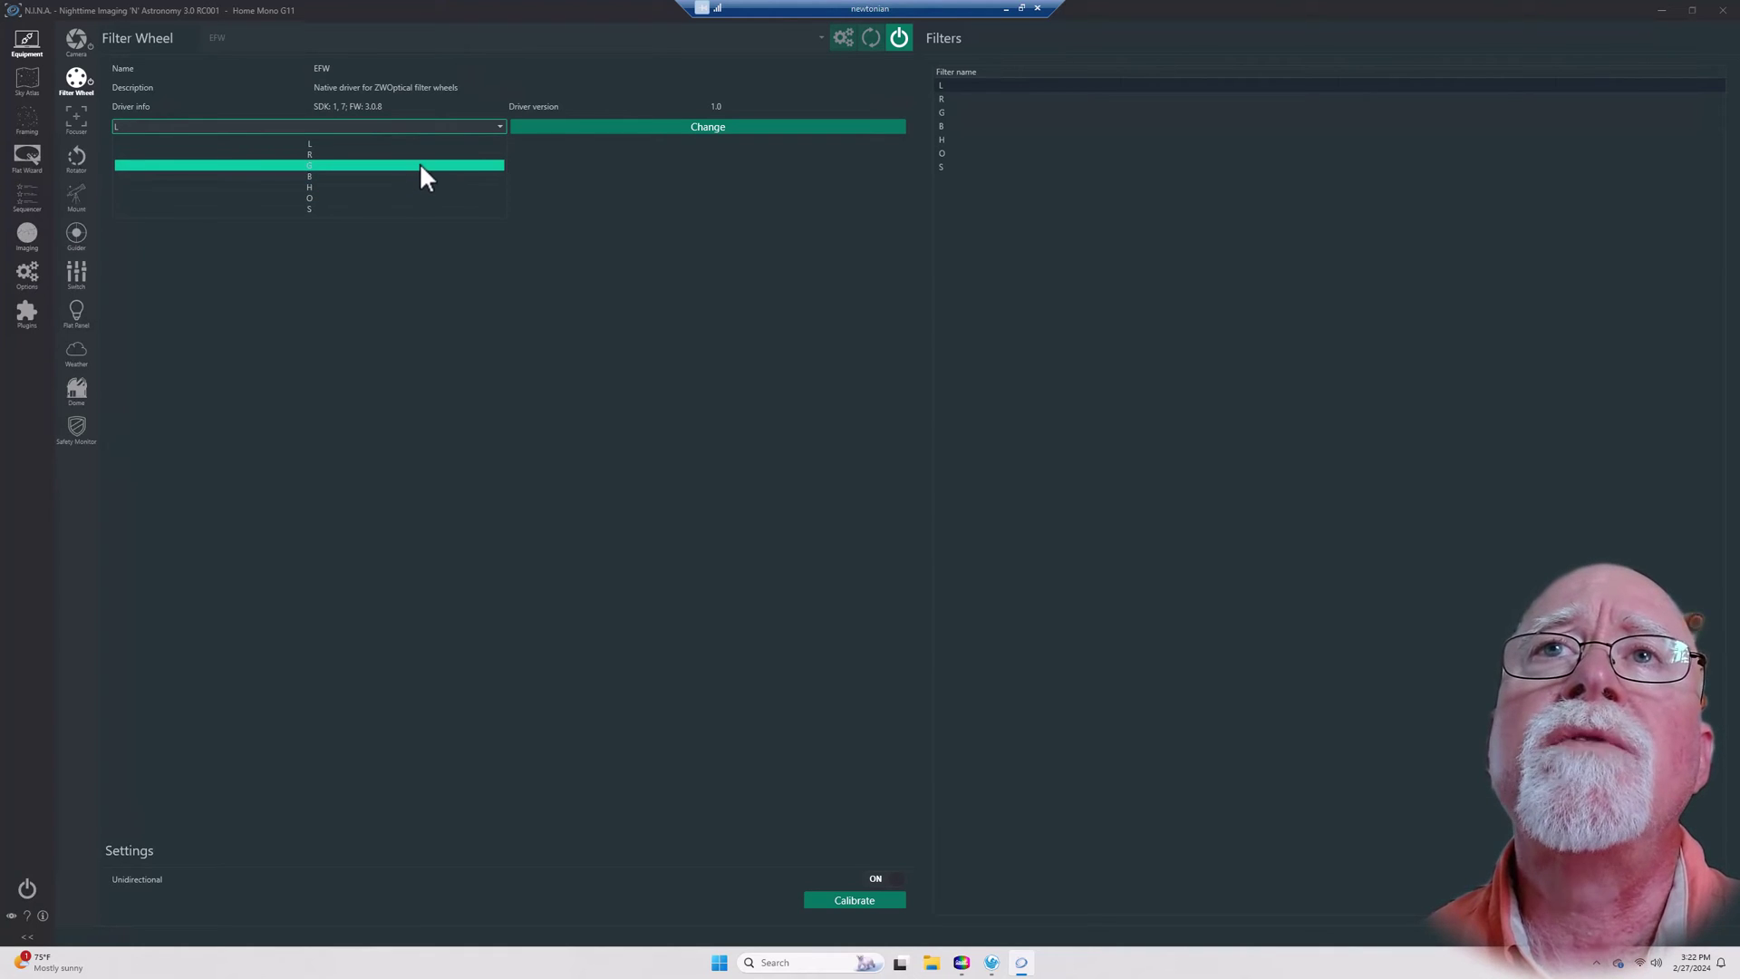
{"action": "left_click", "coordinate": [565, 269]}
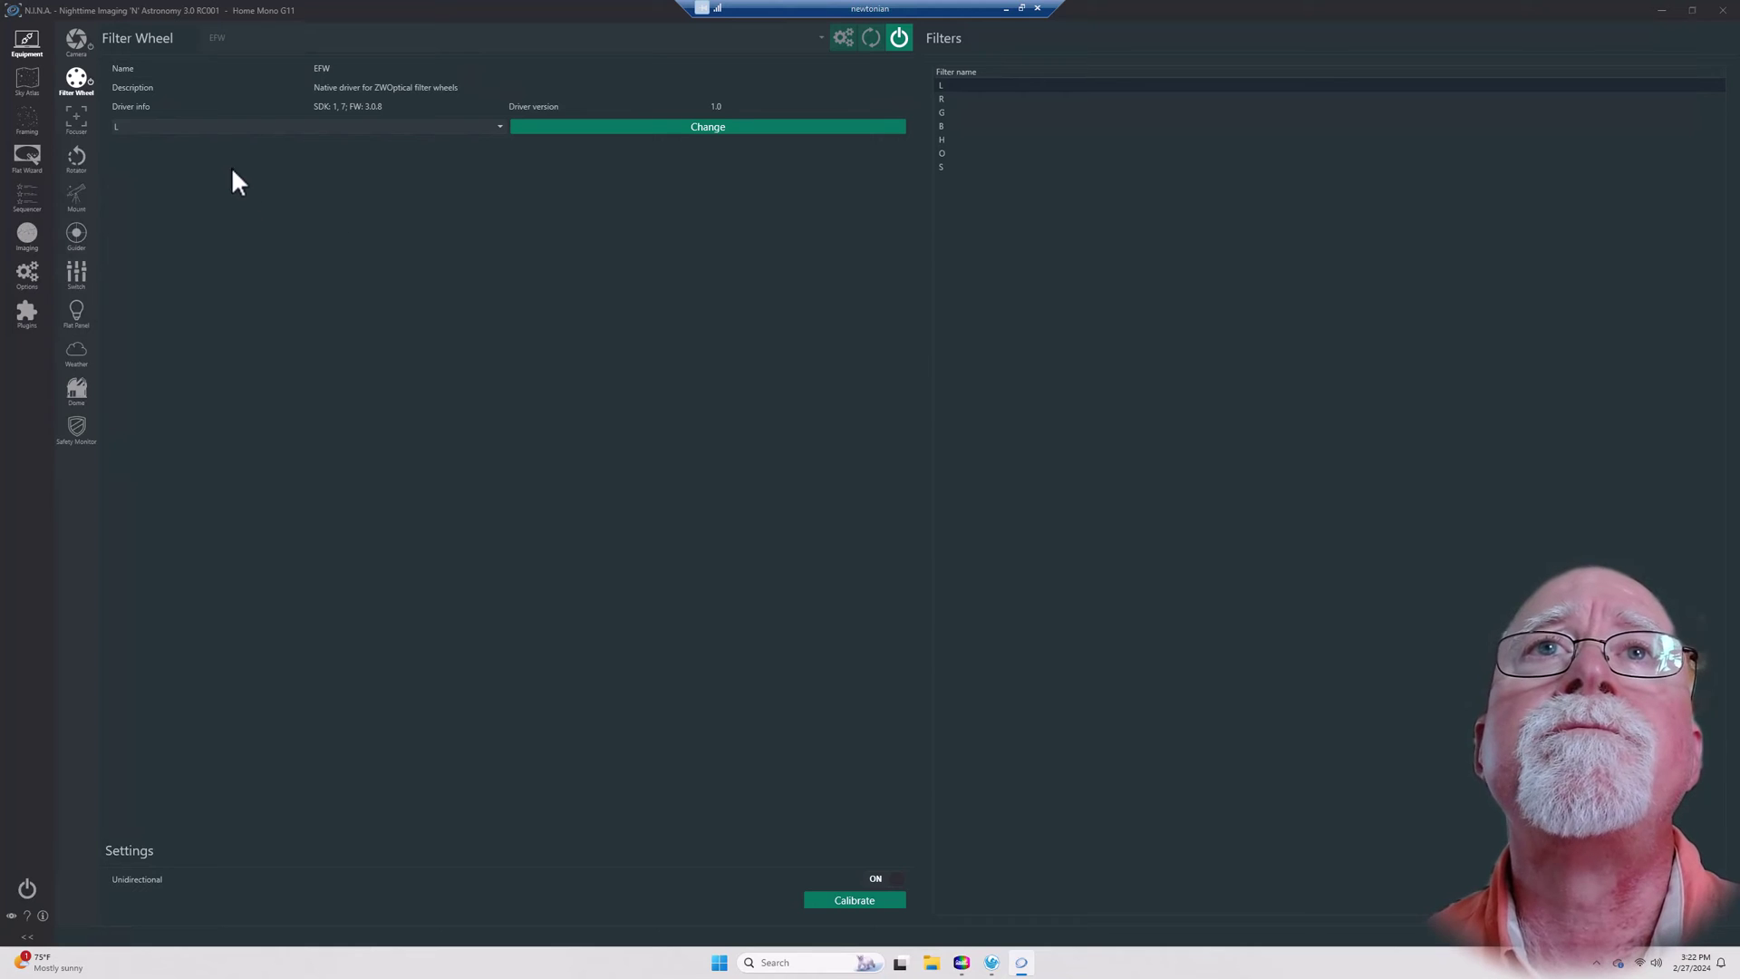
- Choose ZWO Focuser (1), accept its EAF setup, and connect it at position 3186
{"action": "left_click", "coordinate": [78, 122]}
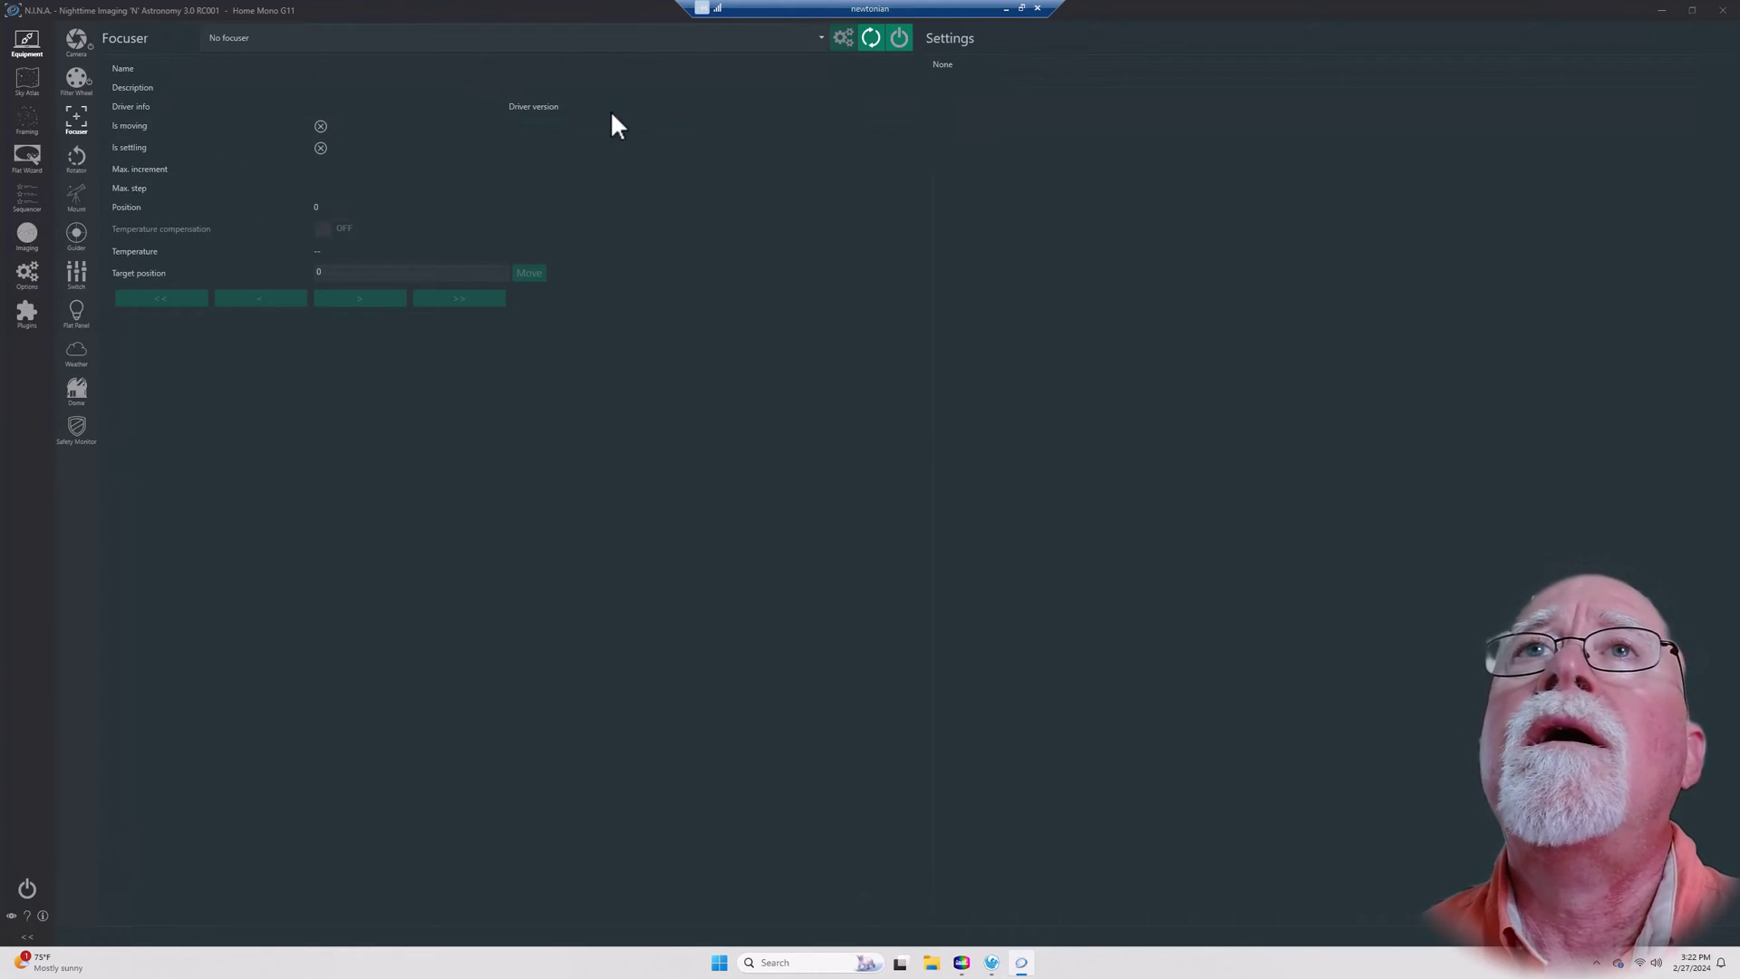
{"action": "left_click", "coordinate": [814, 38]}
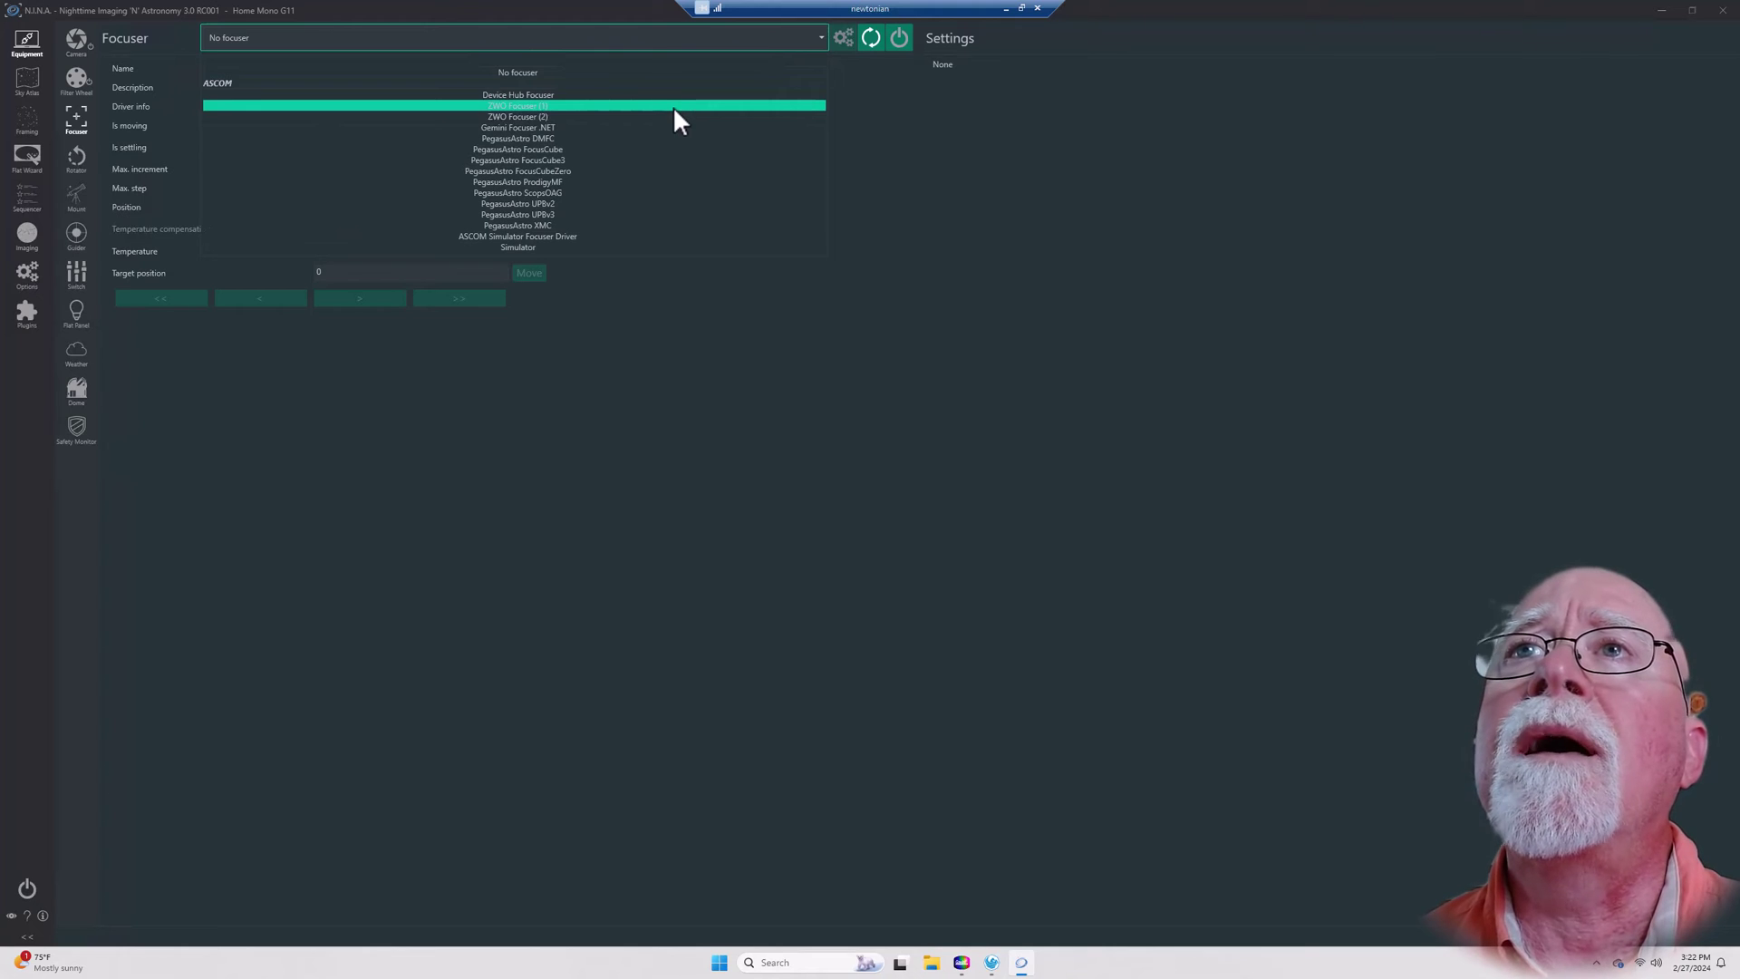
{"action": "left_click", "coordinate": [675, 106]}
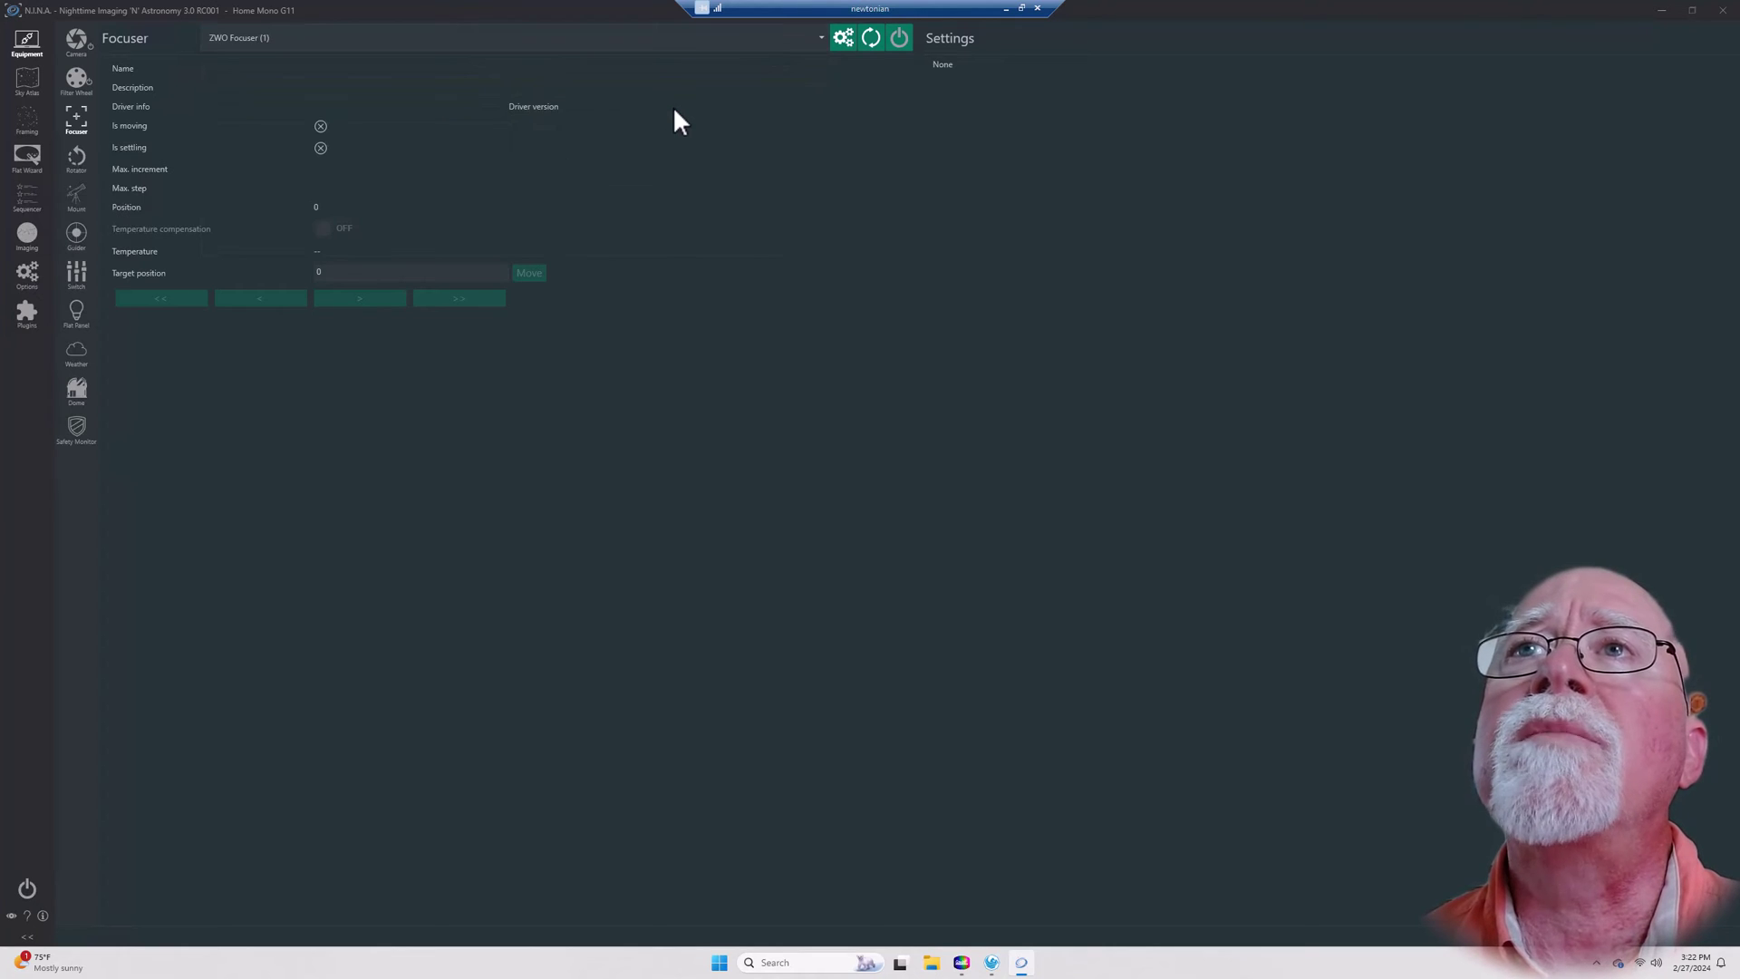
{"action": "left_click", "coordinate": [841, 38]}
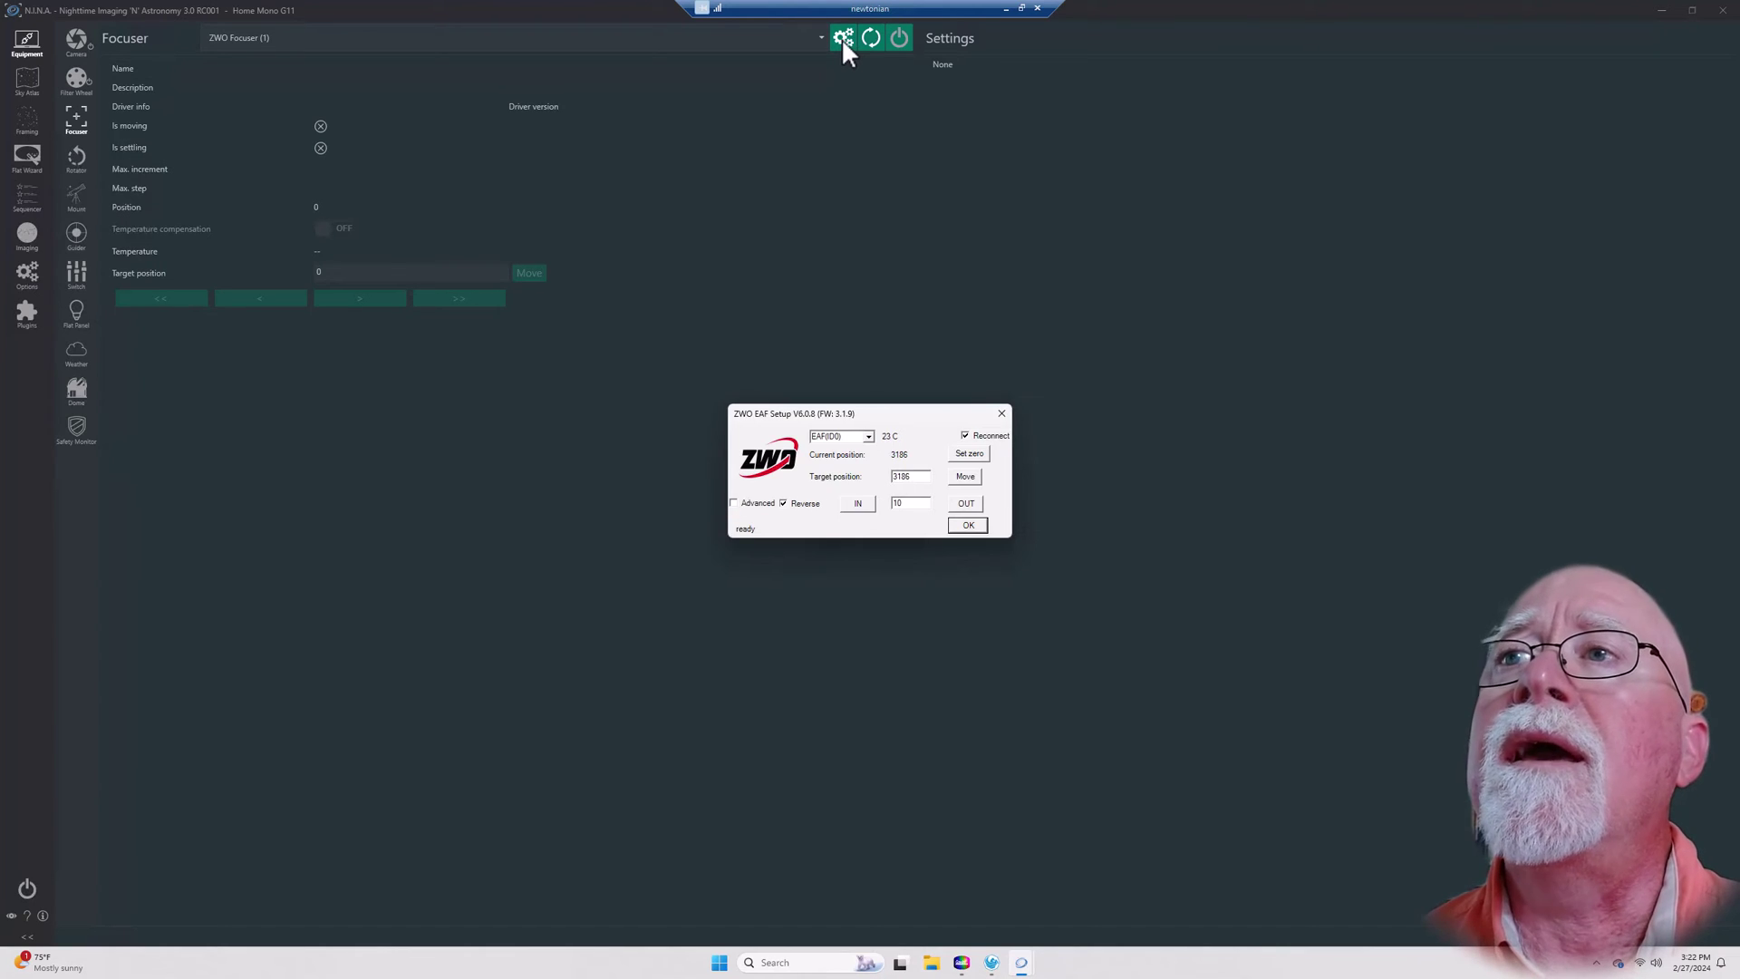
{"action": "left_click_drag", "start_coordinate": [872, 414], "coordinate": [832, 297]}
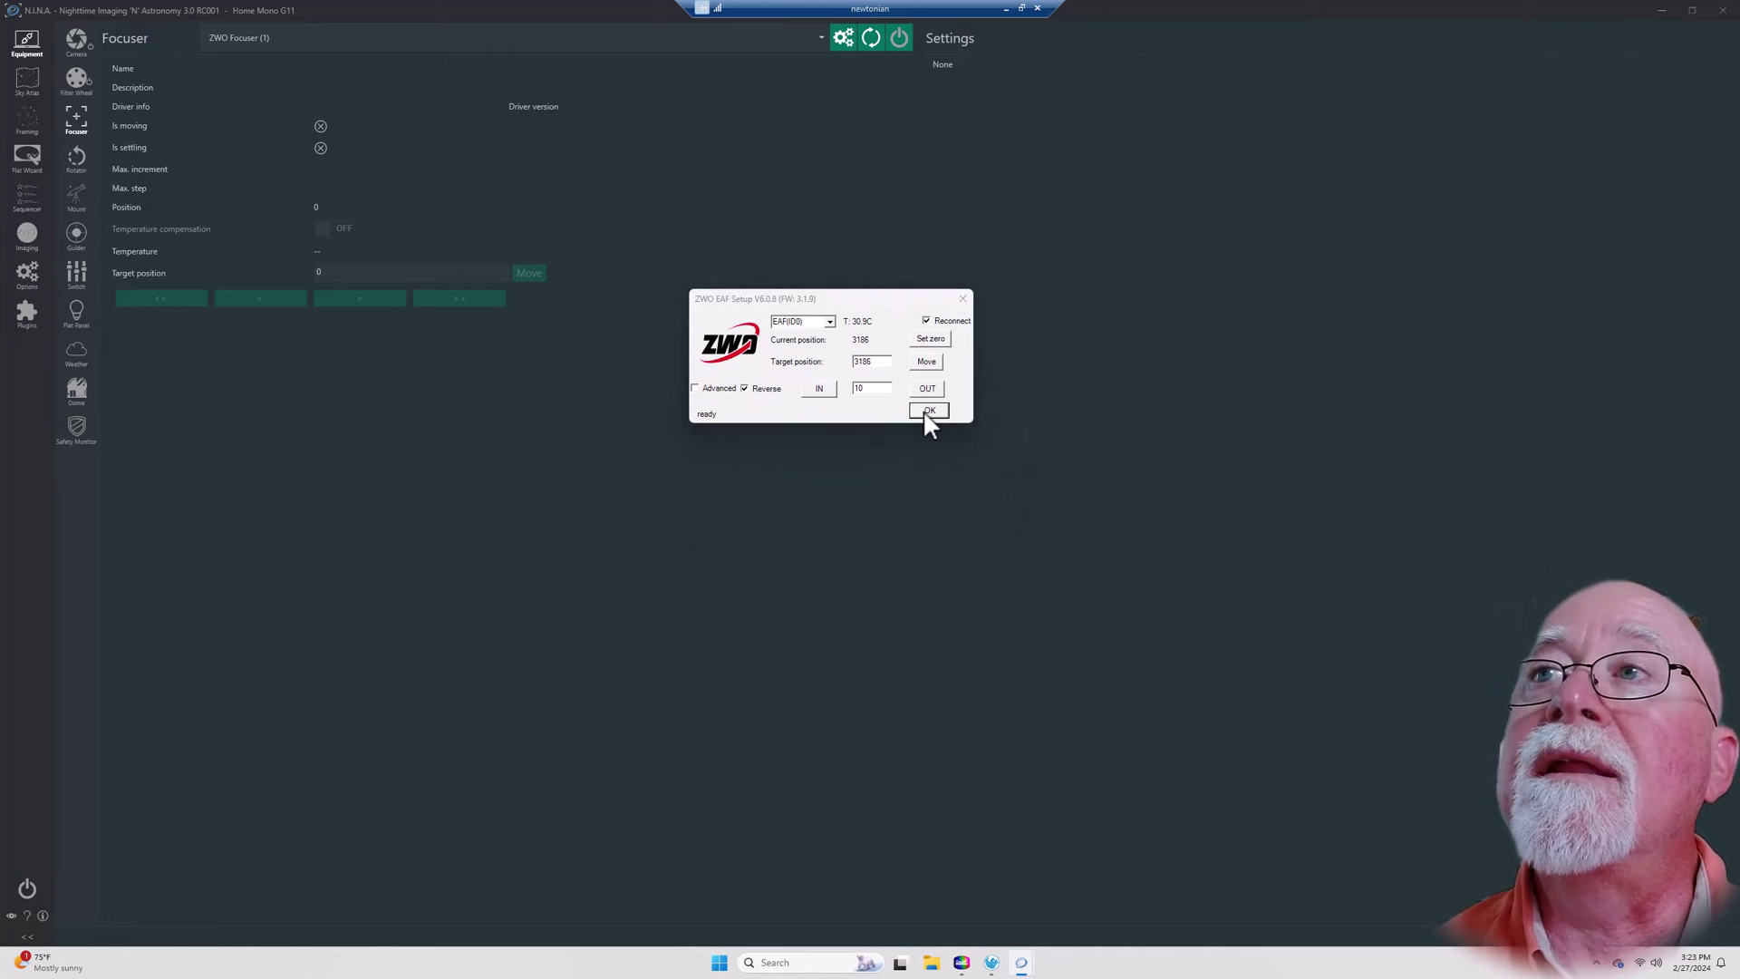
{"action": "left_click", "coordinate": [930, 411]}
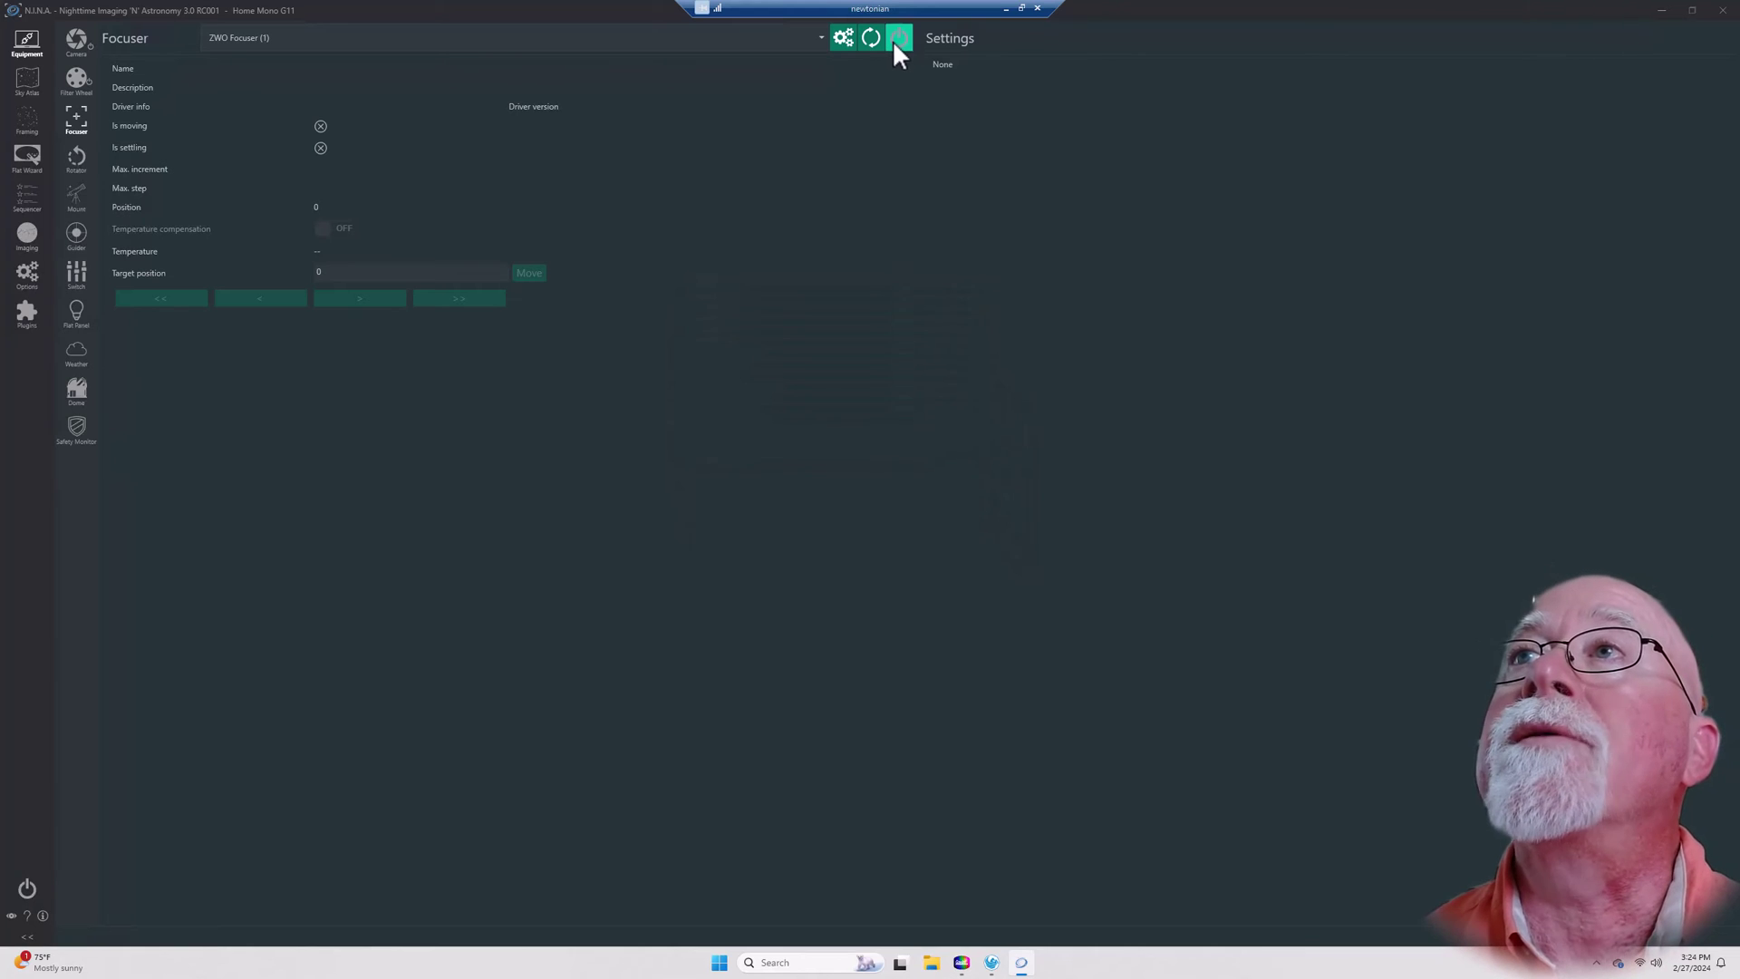
{"action": "left_click", "coordinate": [896, 40]}
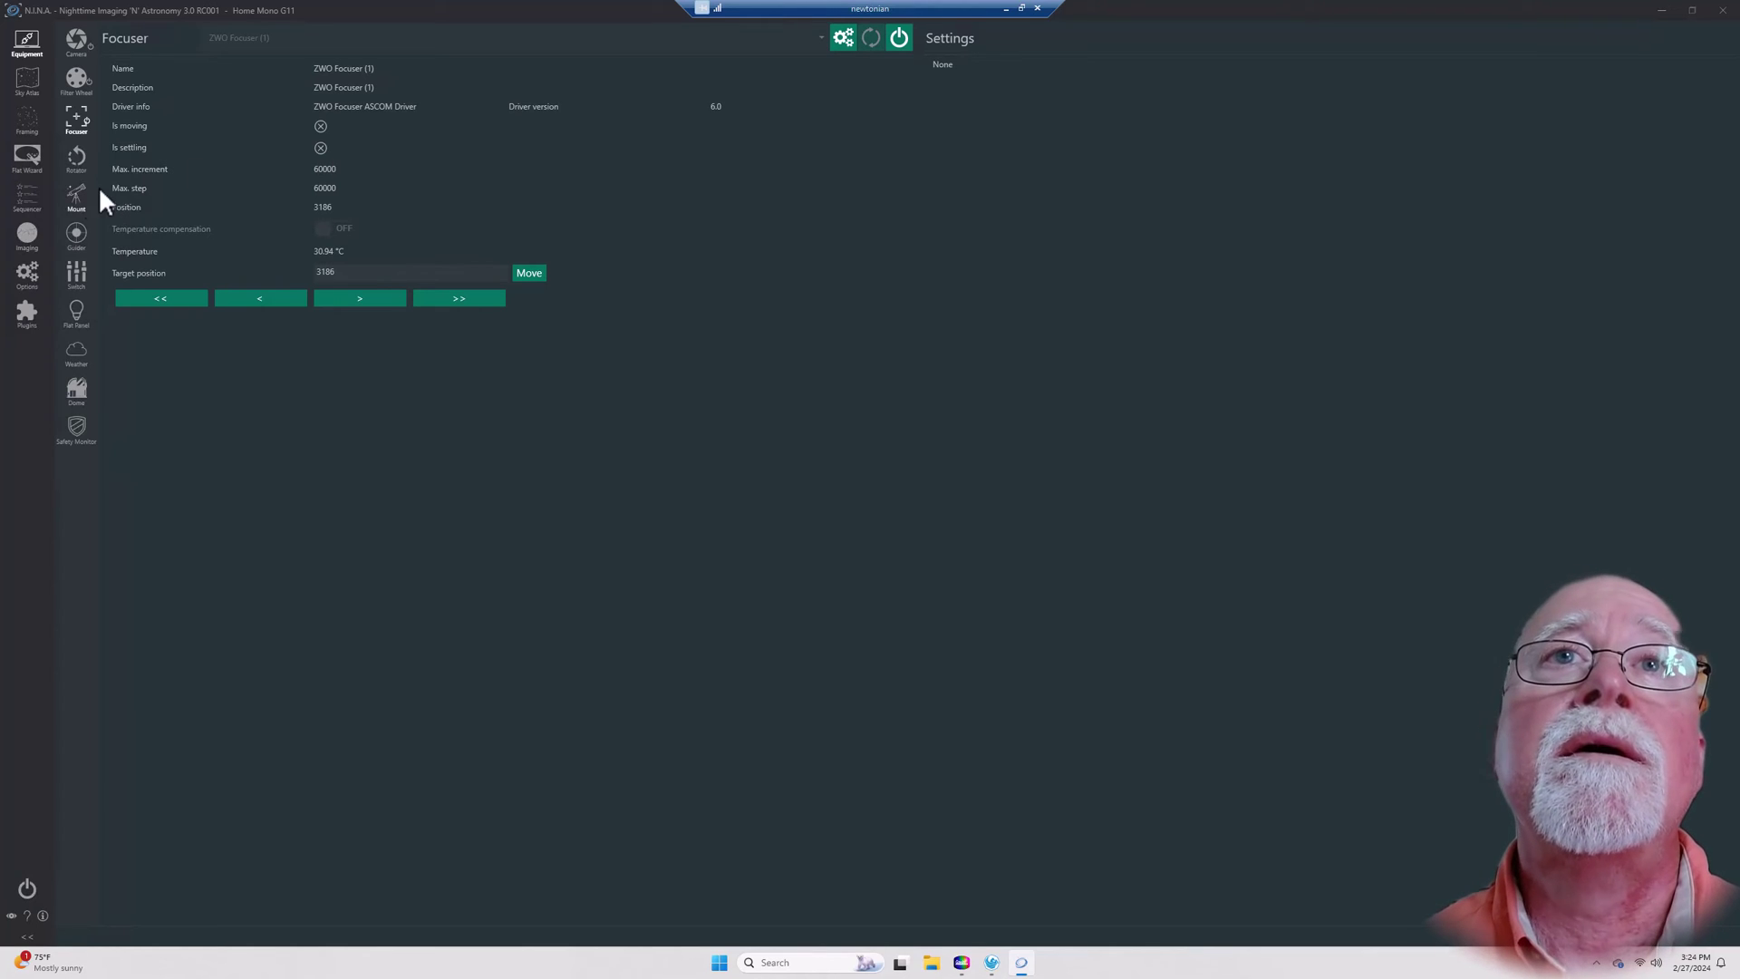
- Review the autofocus options, then return to the ZWO Focuser equipment page
{"action": "left_click", "coordinate": [27, 274]}
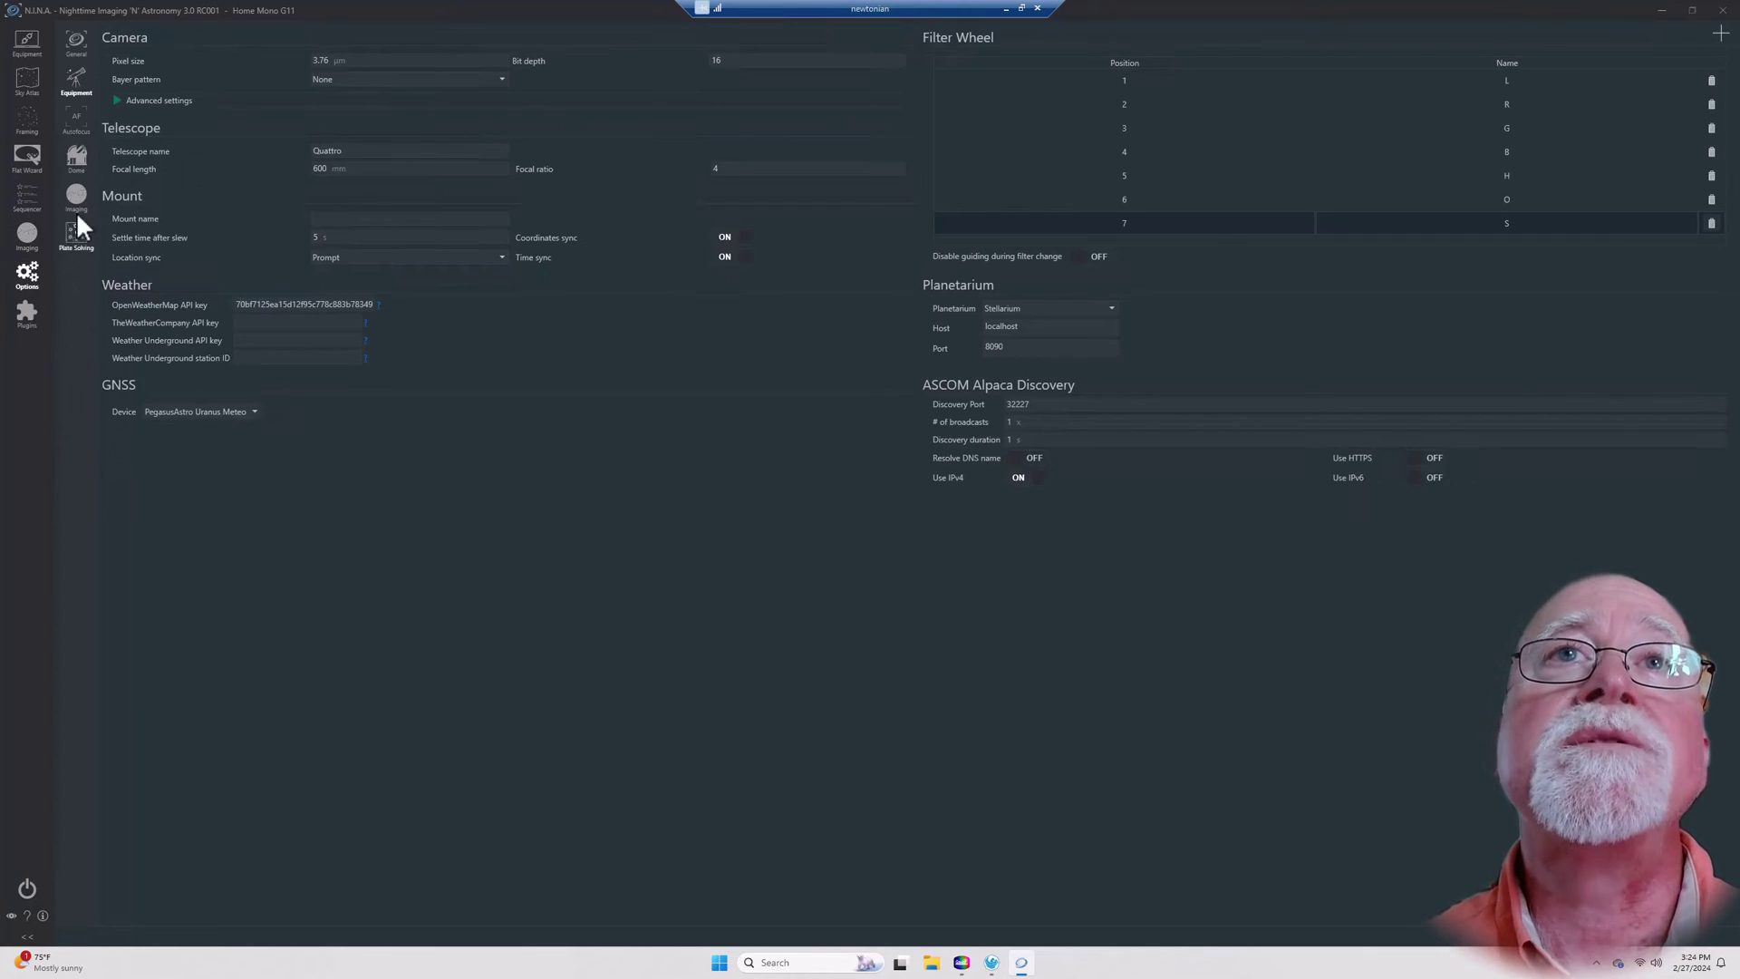
{"action": "left_click", "coordinate": [79, 125]}
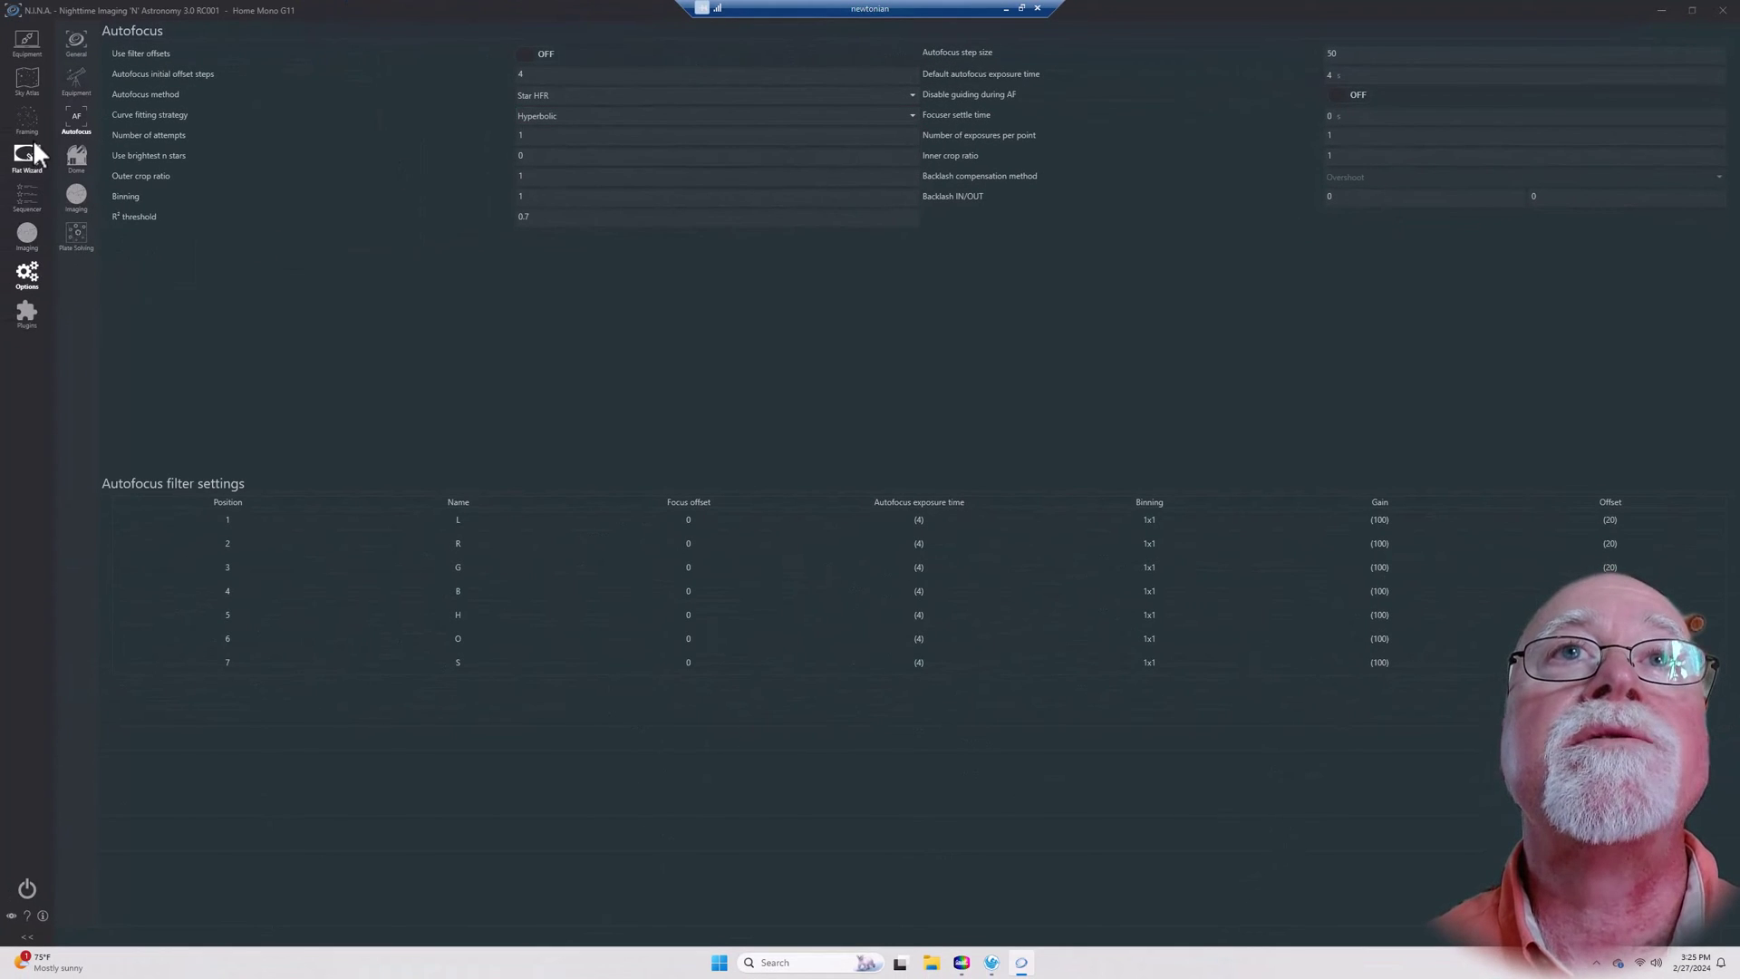
{"action": "left_click", "coordinate": [27, 43]}
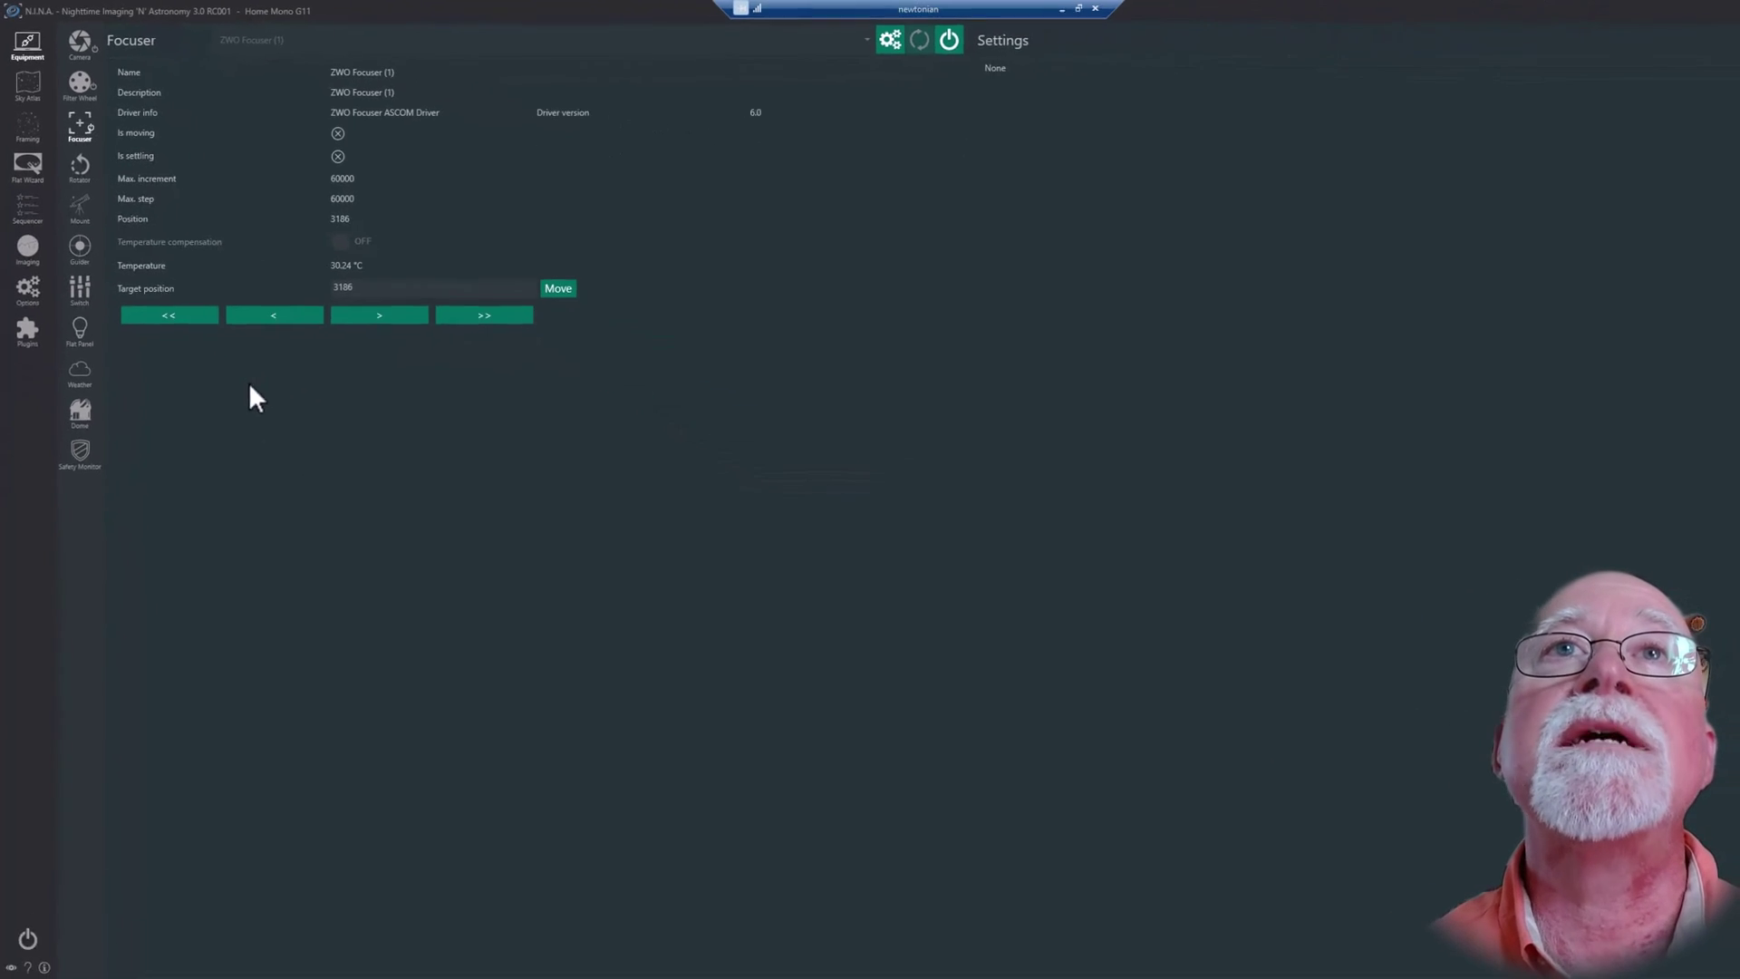
- Select PegasusAstro Falcon as the rotator and assign the Falcon Rotator device in Unity
{"action": "left_click", "coordinate": [78, 160]}
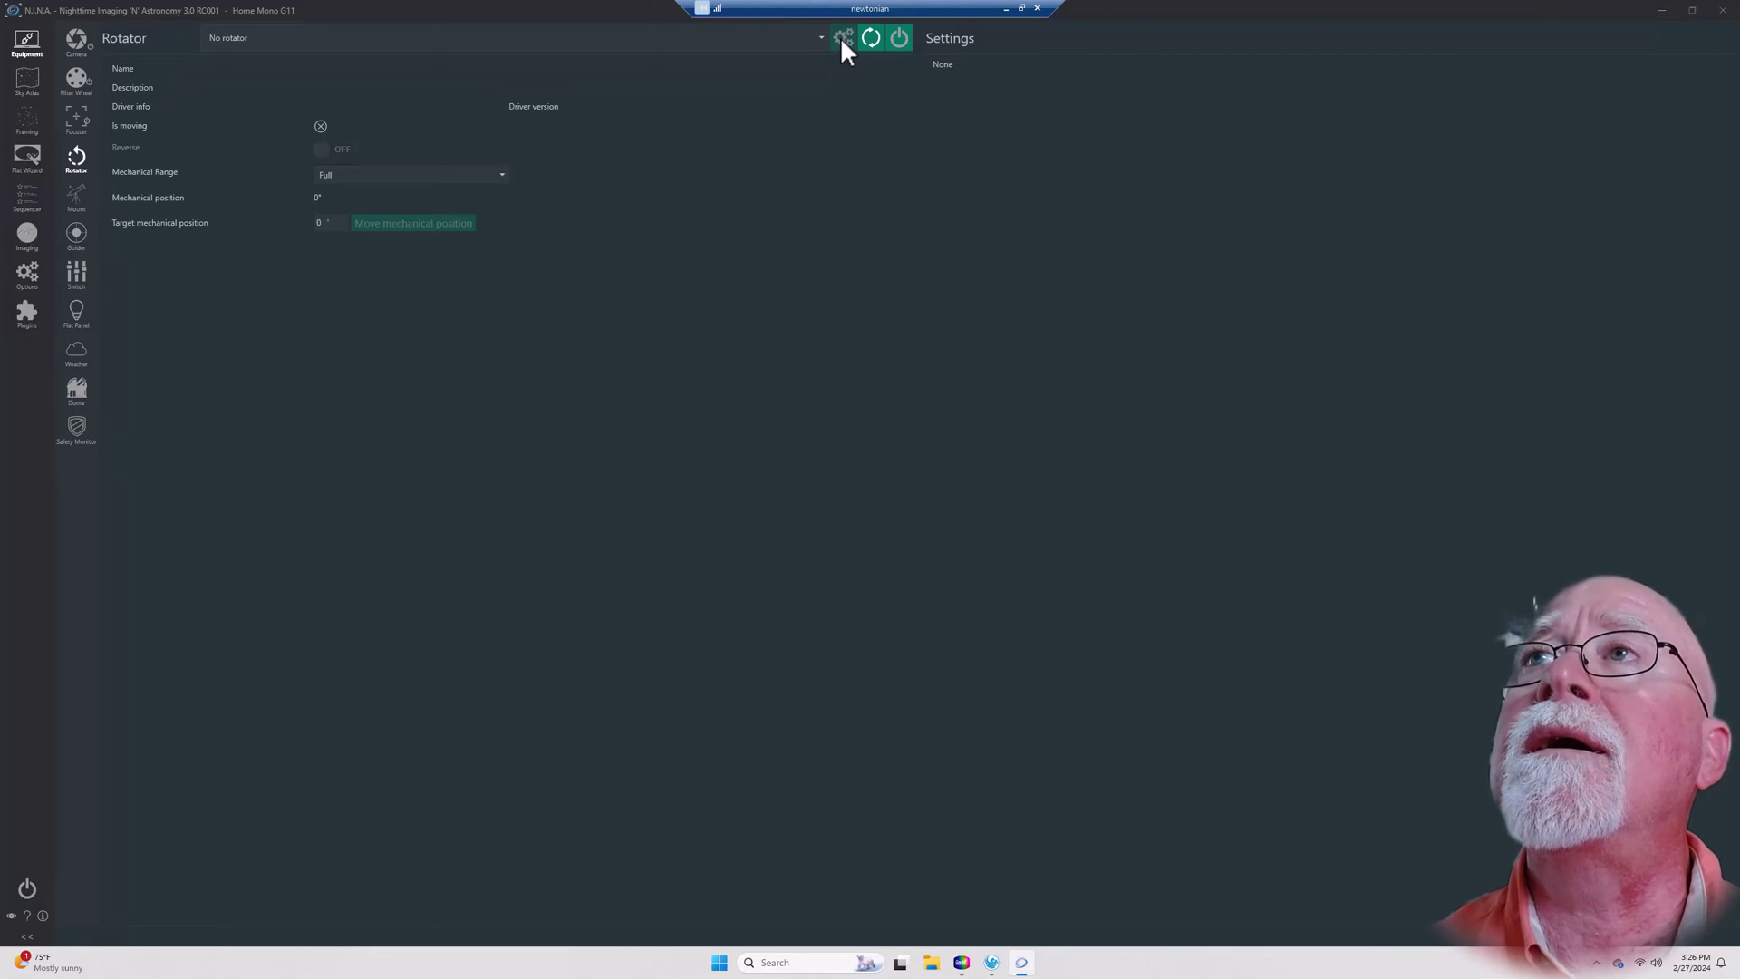
{"action": "left_click", "coordinate": [815, 37]}
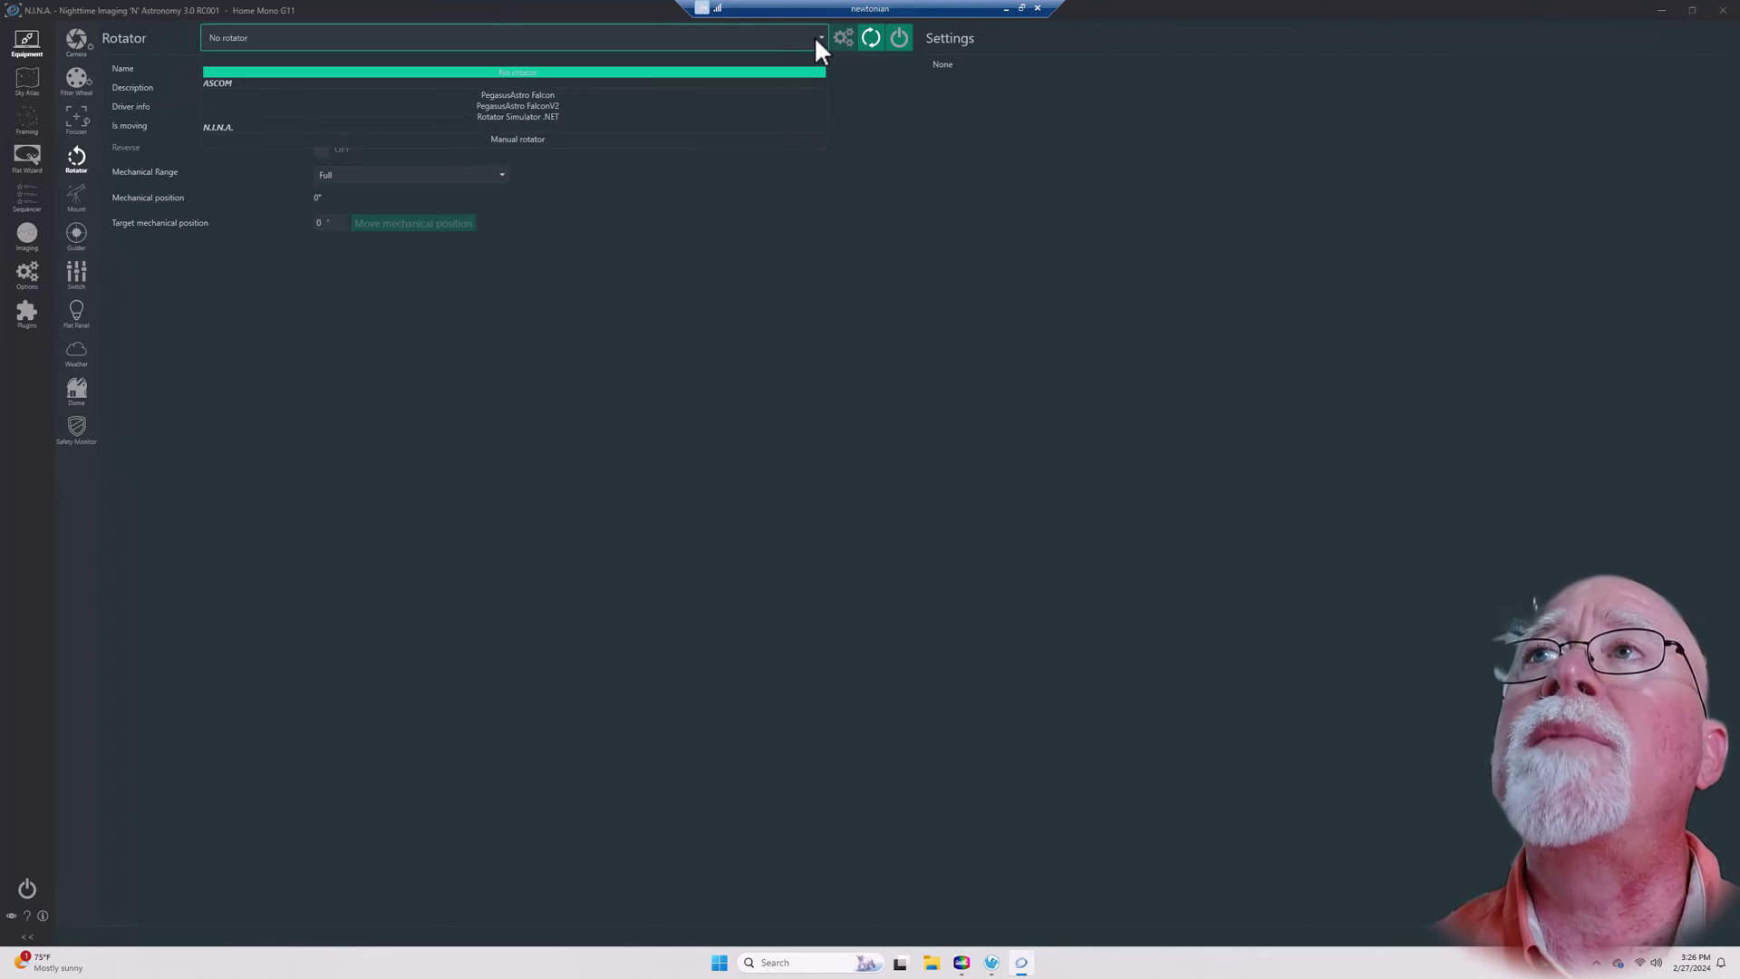
{"action": "left_click", "coordinate": [600, 95]}
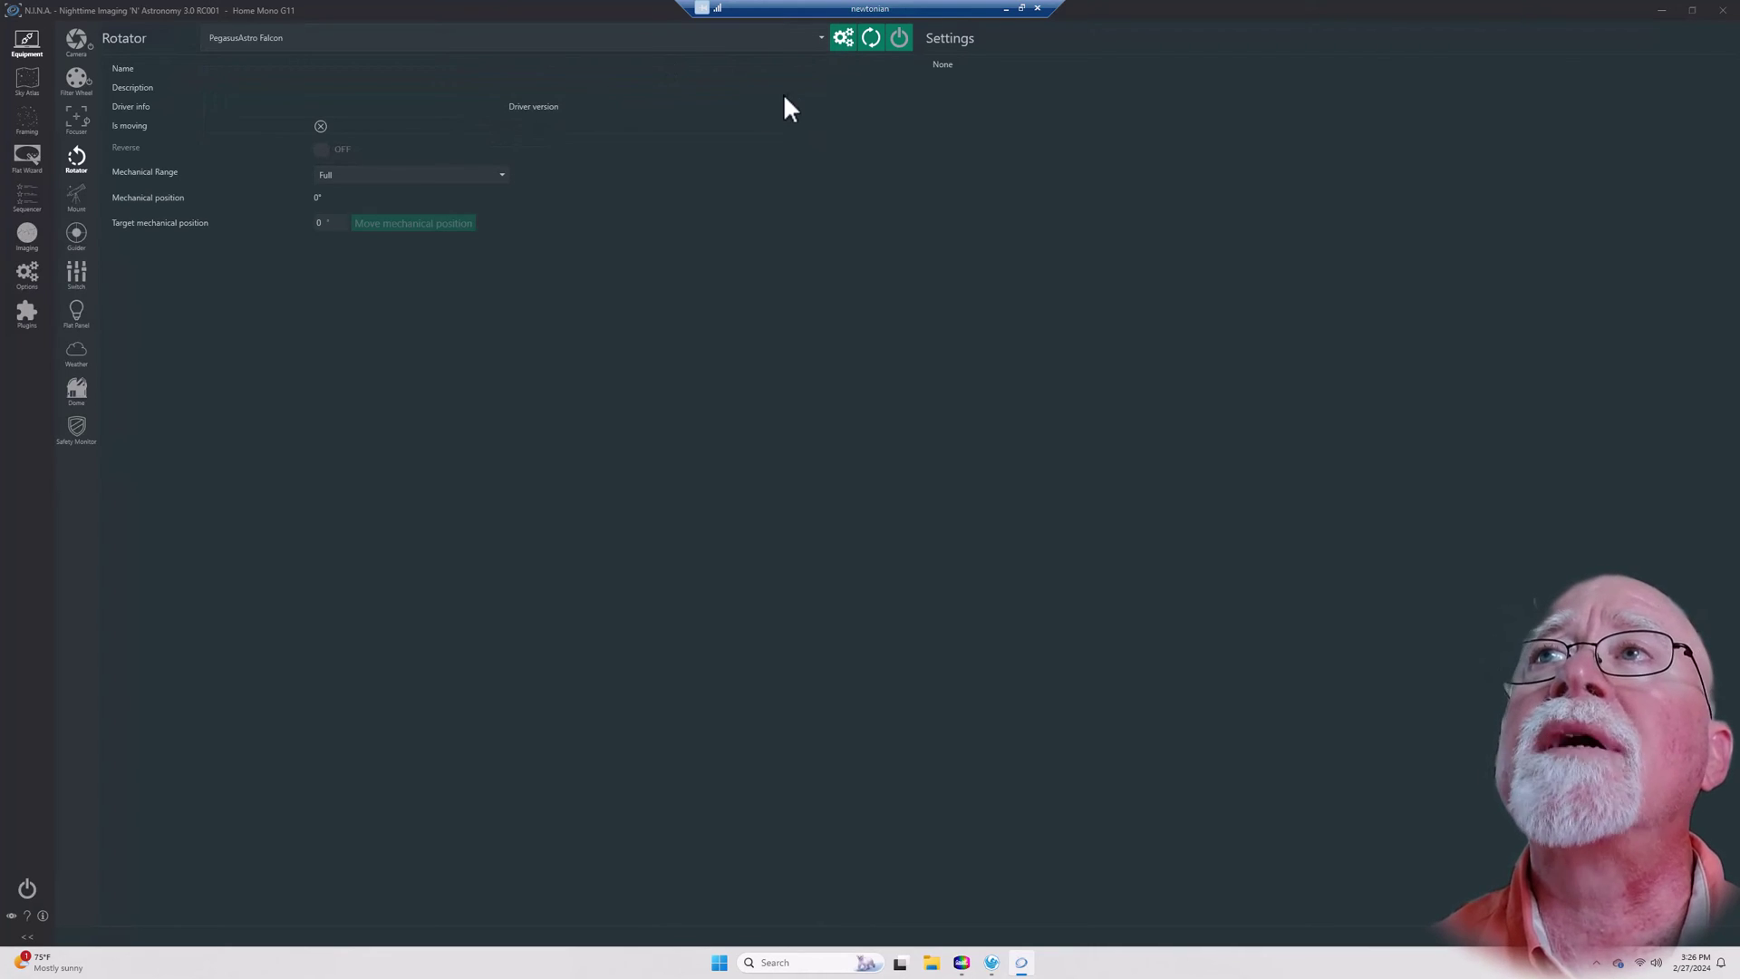
{"action": "left_click", "coordinate": [845, 40]}
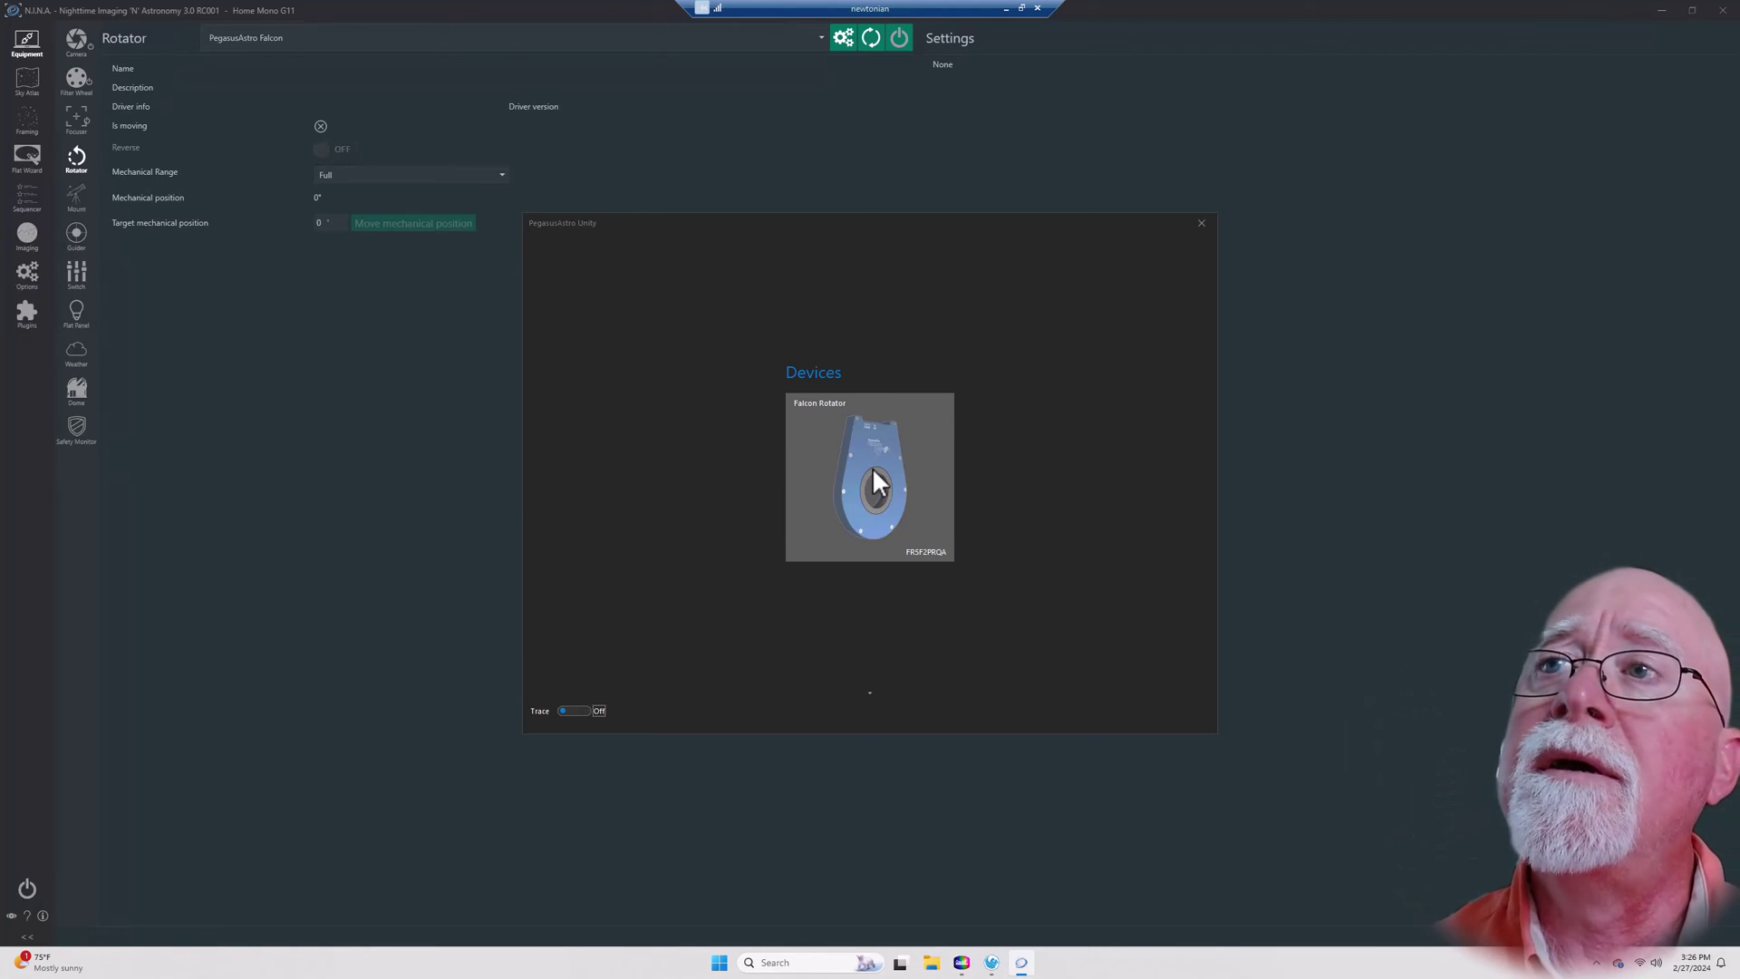
{"action": "left_click", "coordinate": [876, 480]}
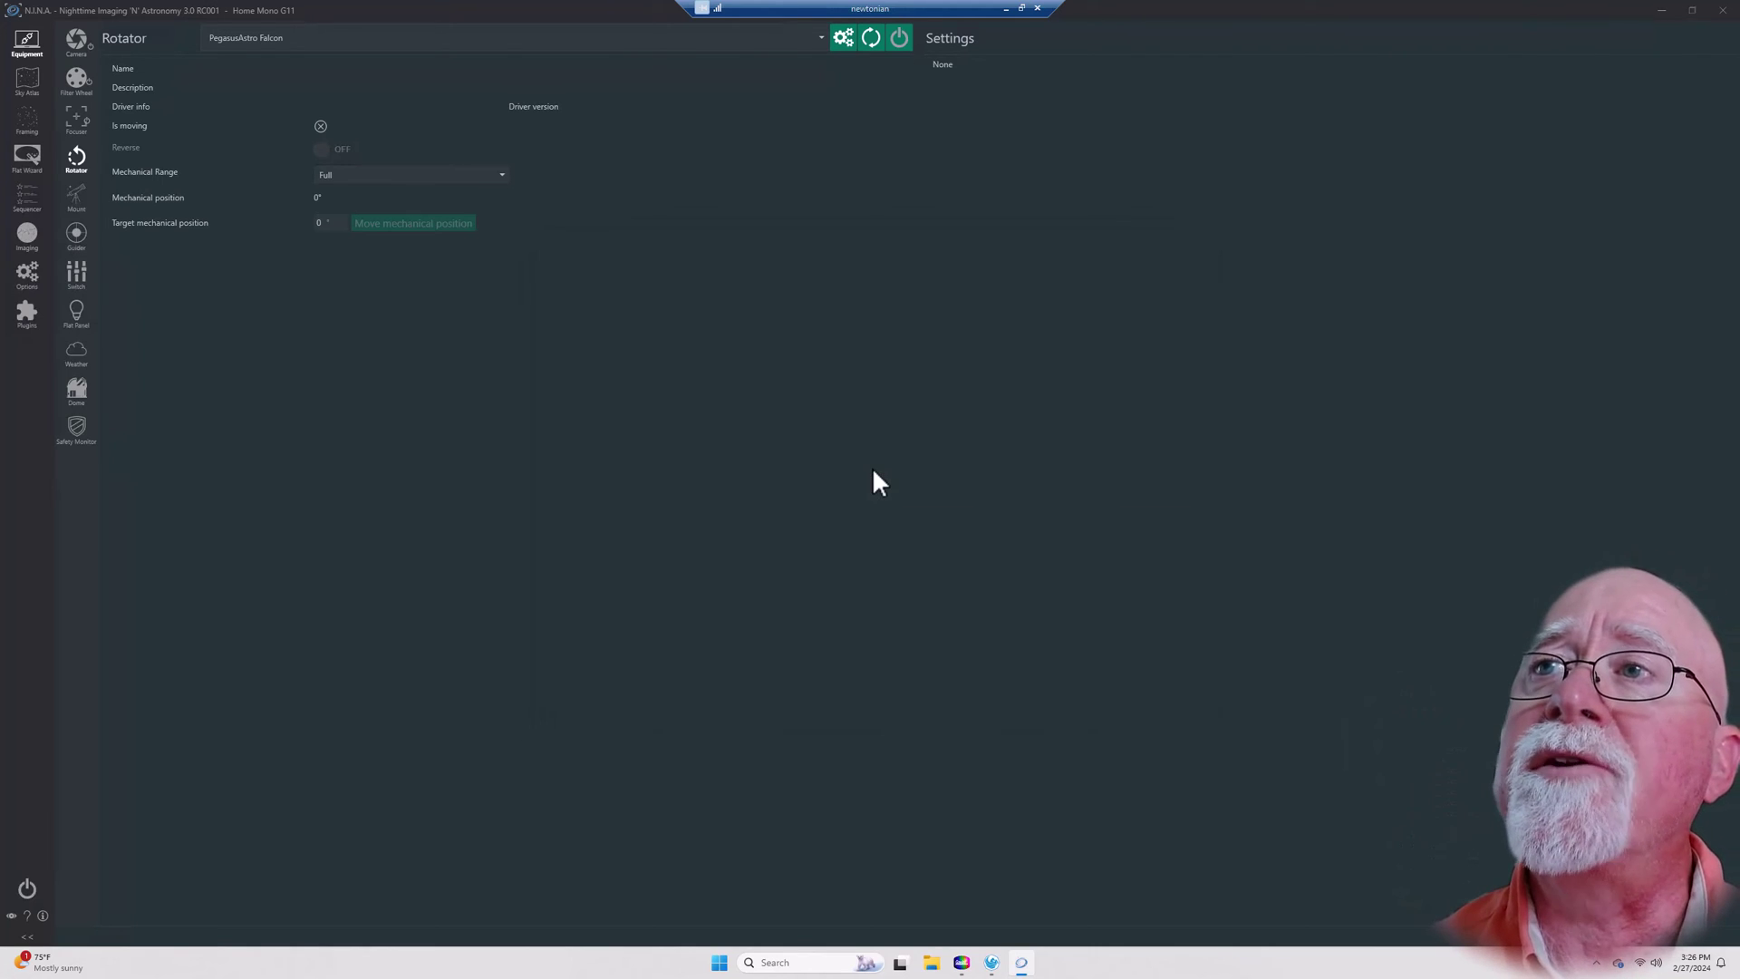
- Connect the Falcon rotator and keep its mechanical range at Full
{"action": "left_click", "coordinate": [900, 40]}
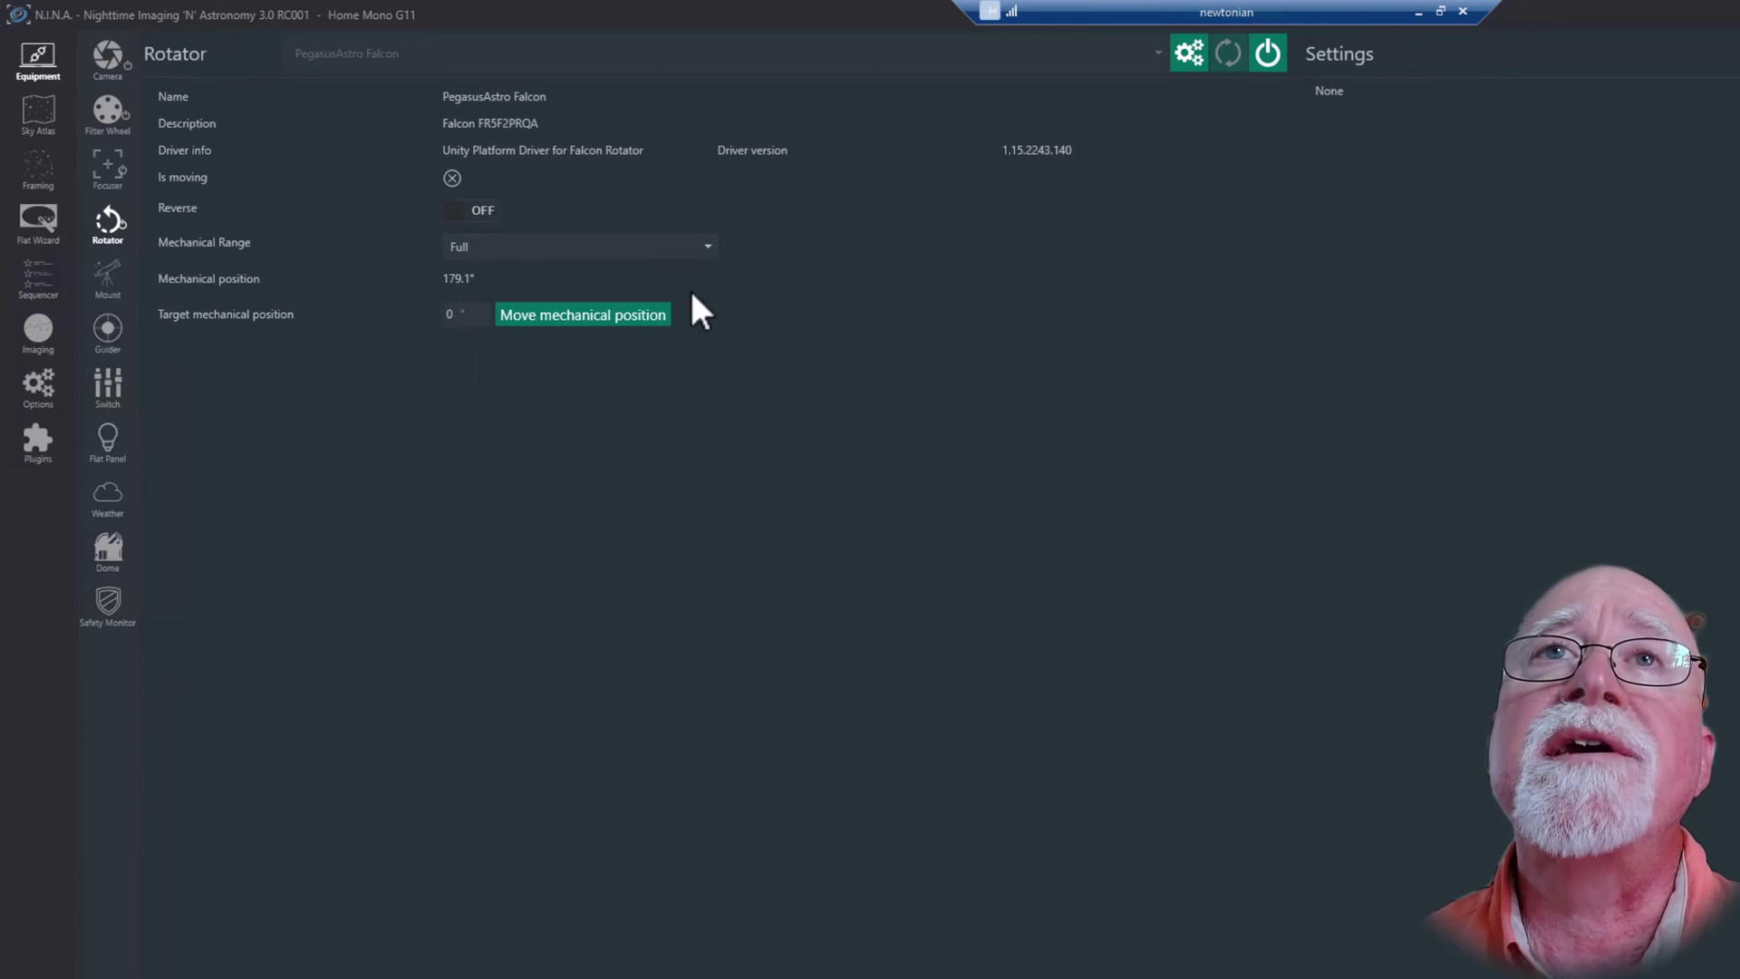
{"action": "left_click", "coordinate": [707, 246]}
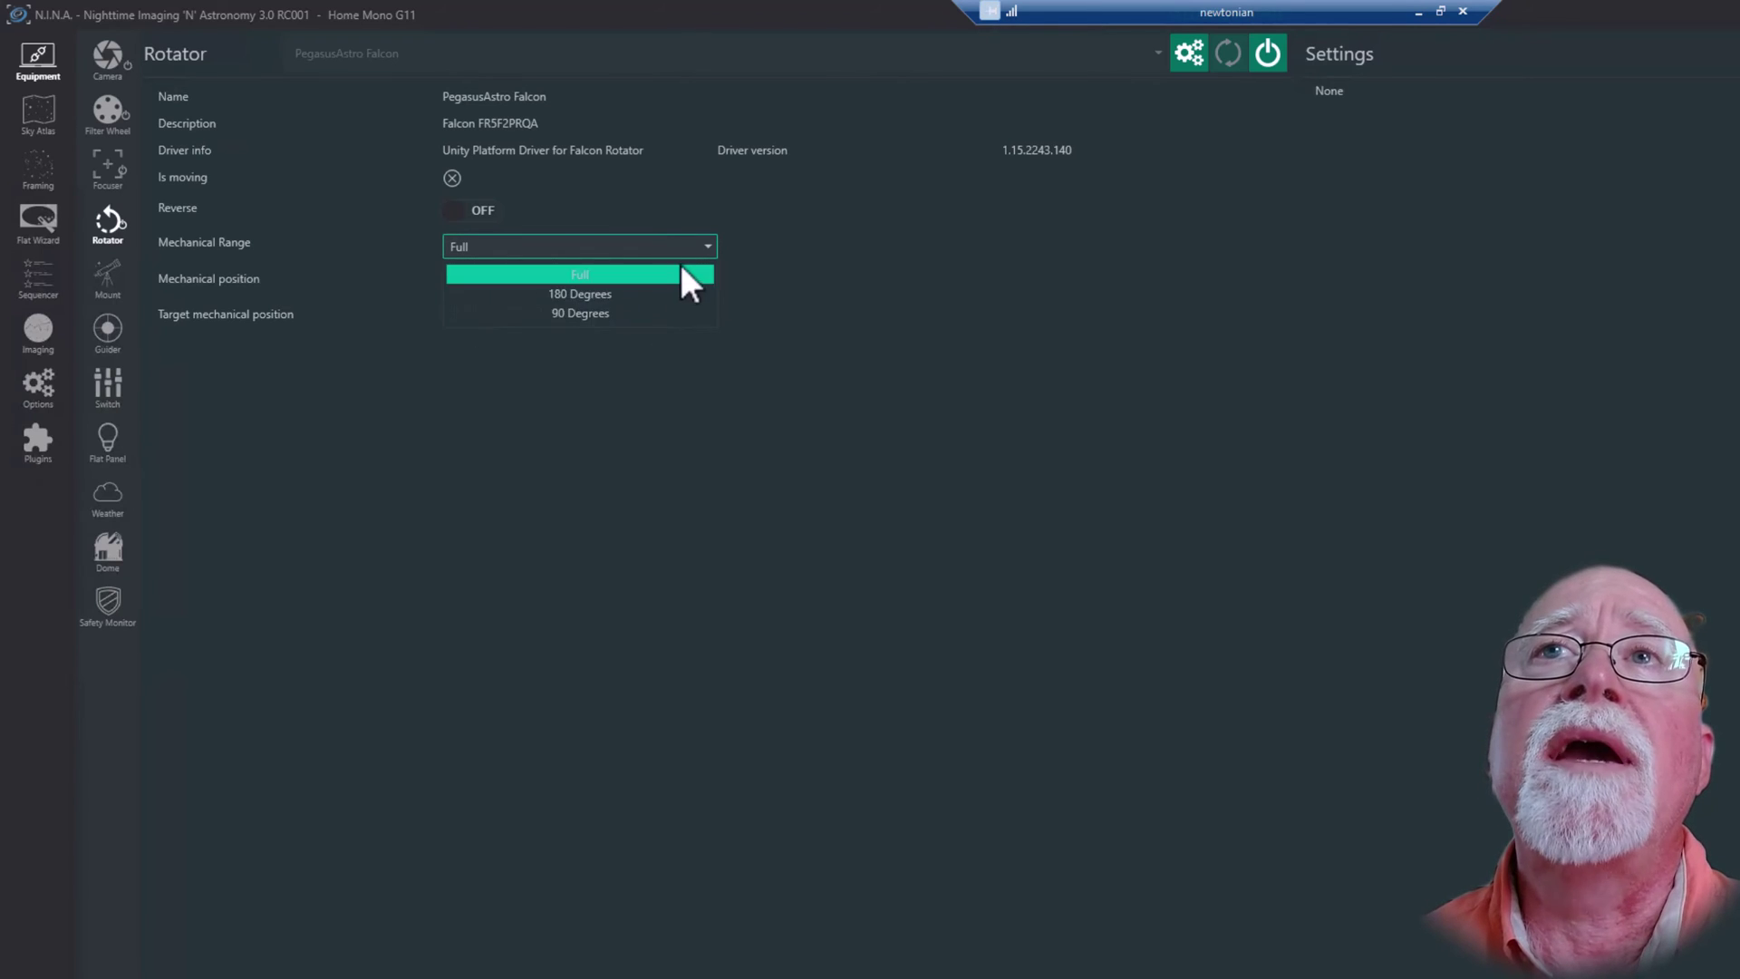
{"action": "left_click", "coordinate": [751, 318]}
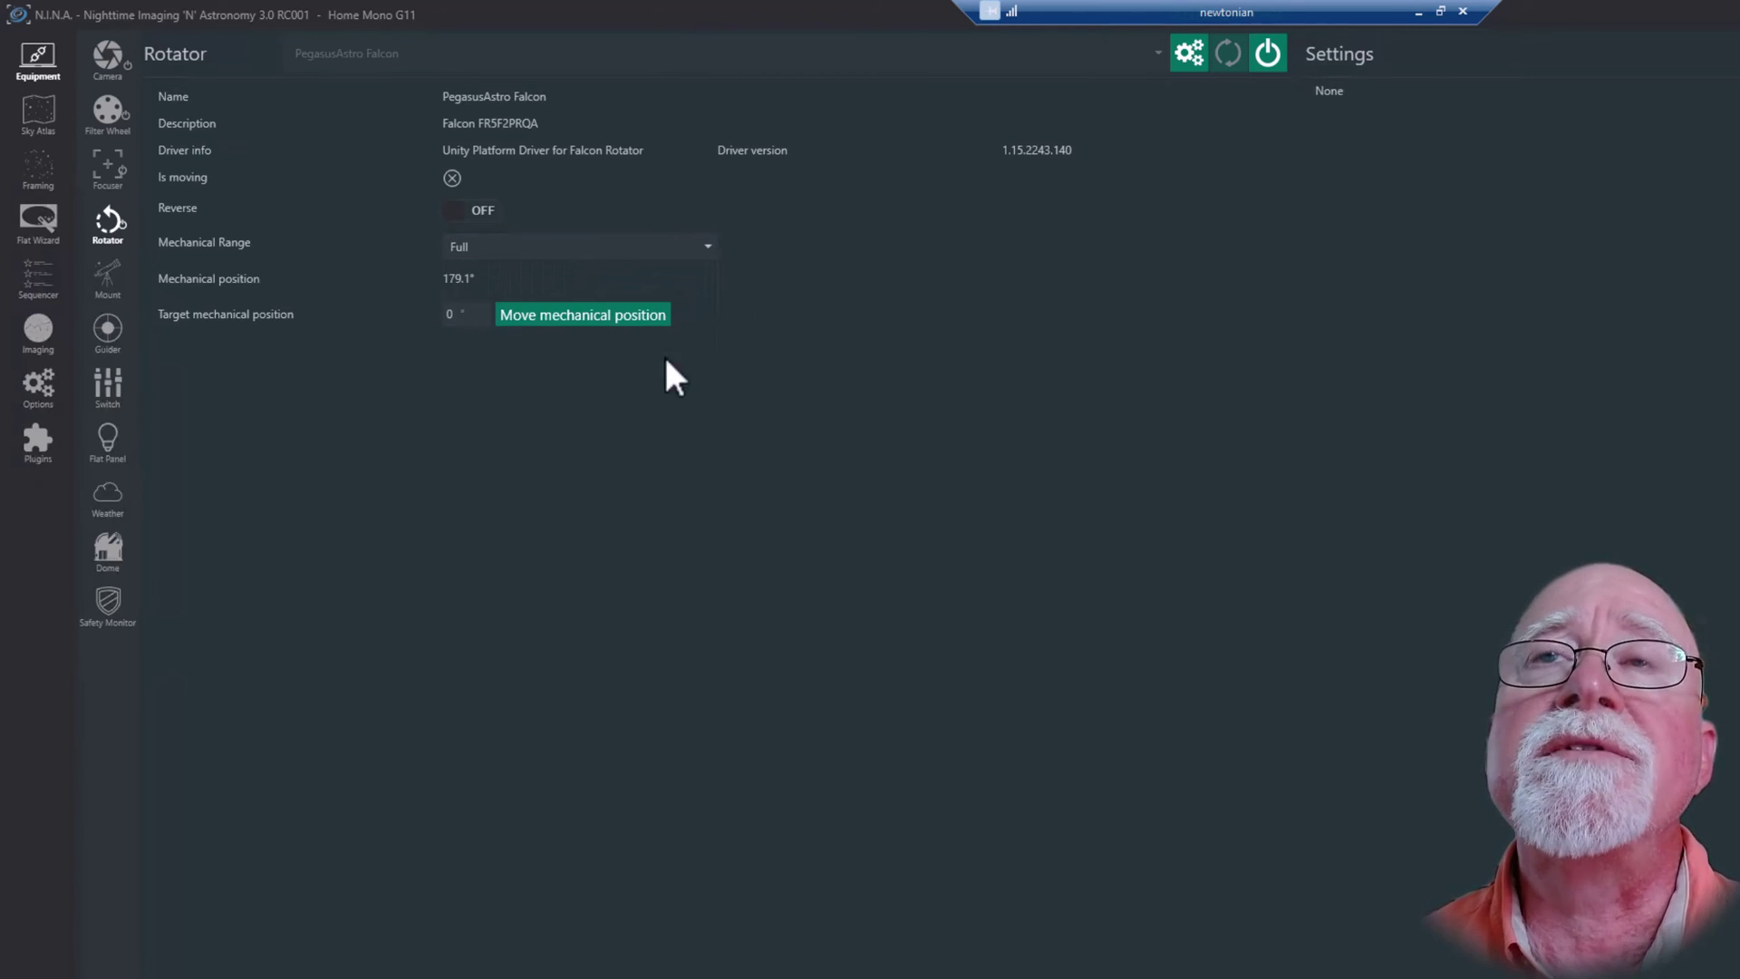
- Move the rotator to a 180° target mechanical position, then go to the Mount page
{"action": "left_click", "coordinate": [453, 315]}
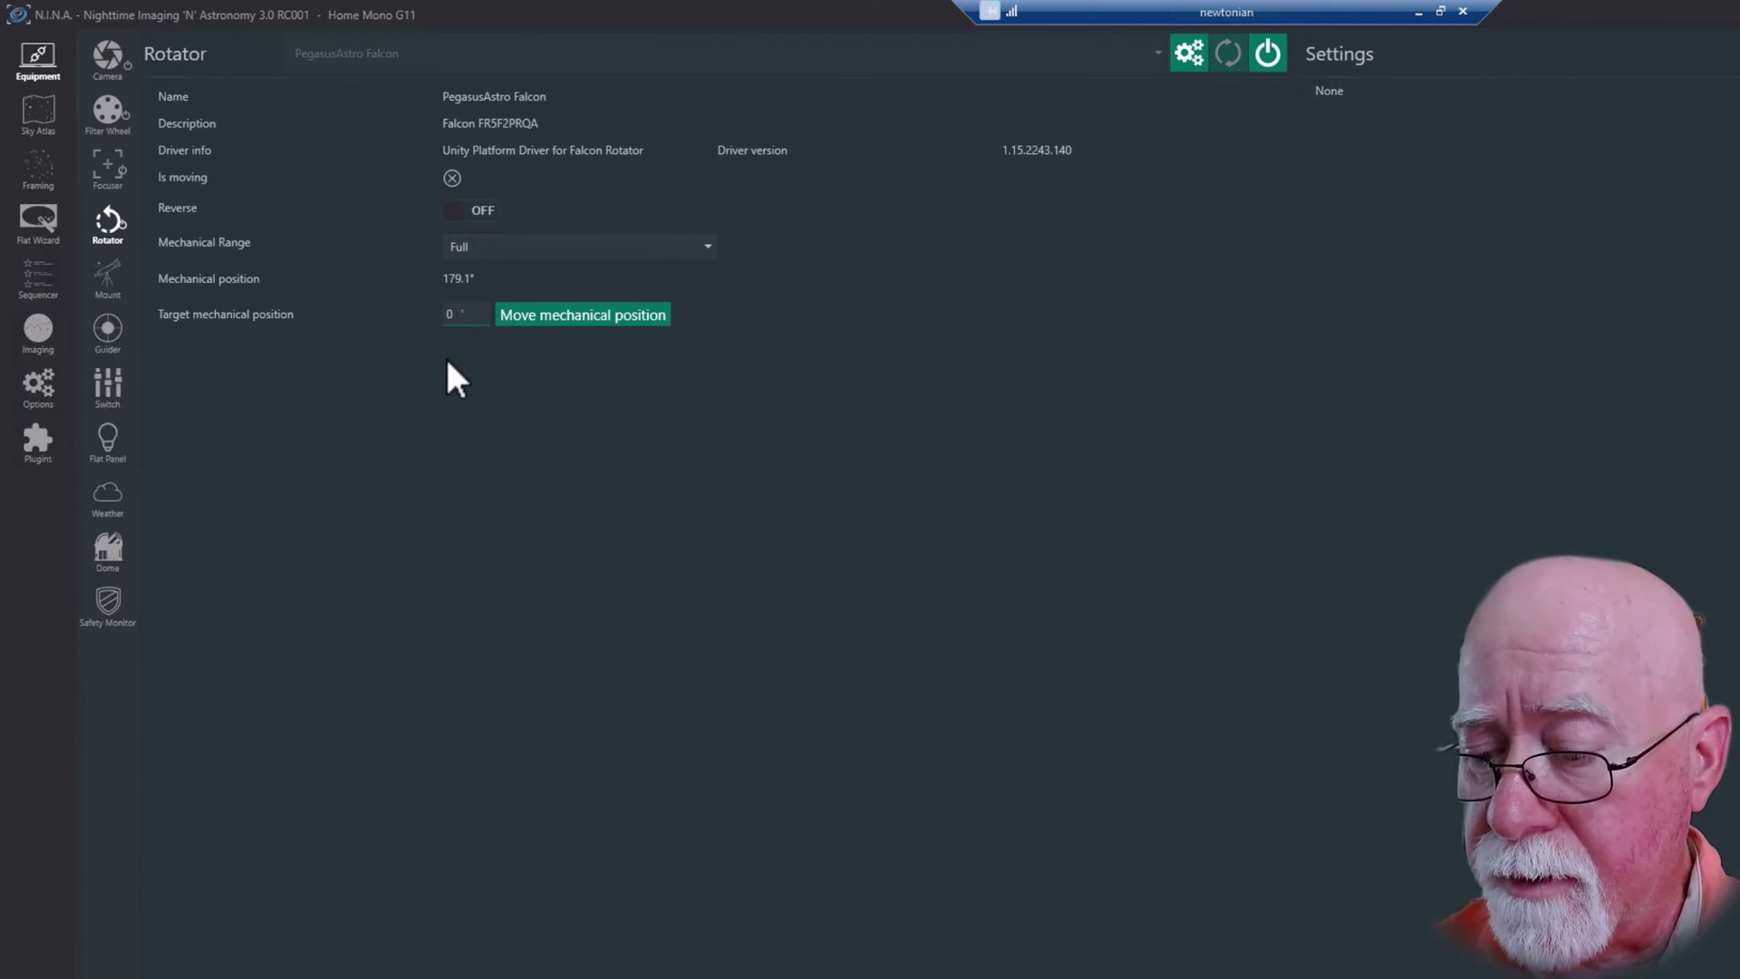
{"action": "key", "text": "BackSpace"}
{"action": "type", "text": "18"}
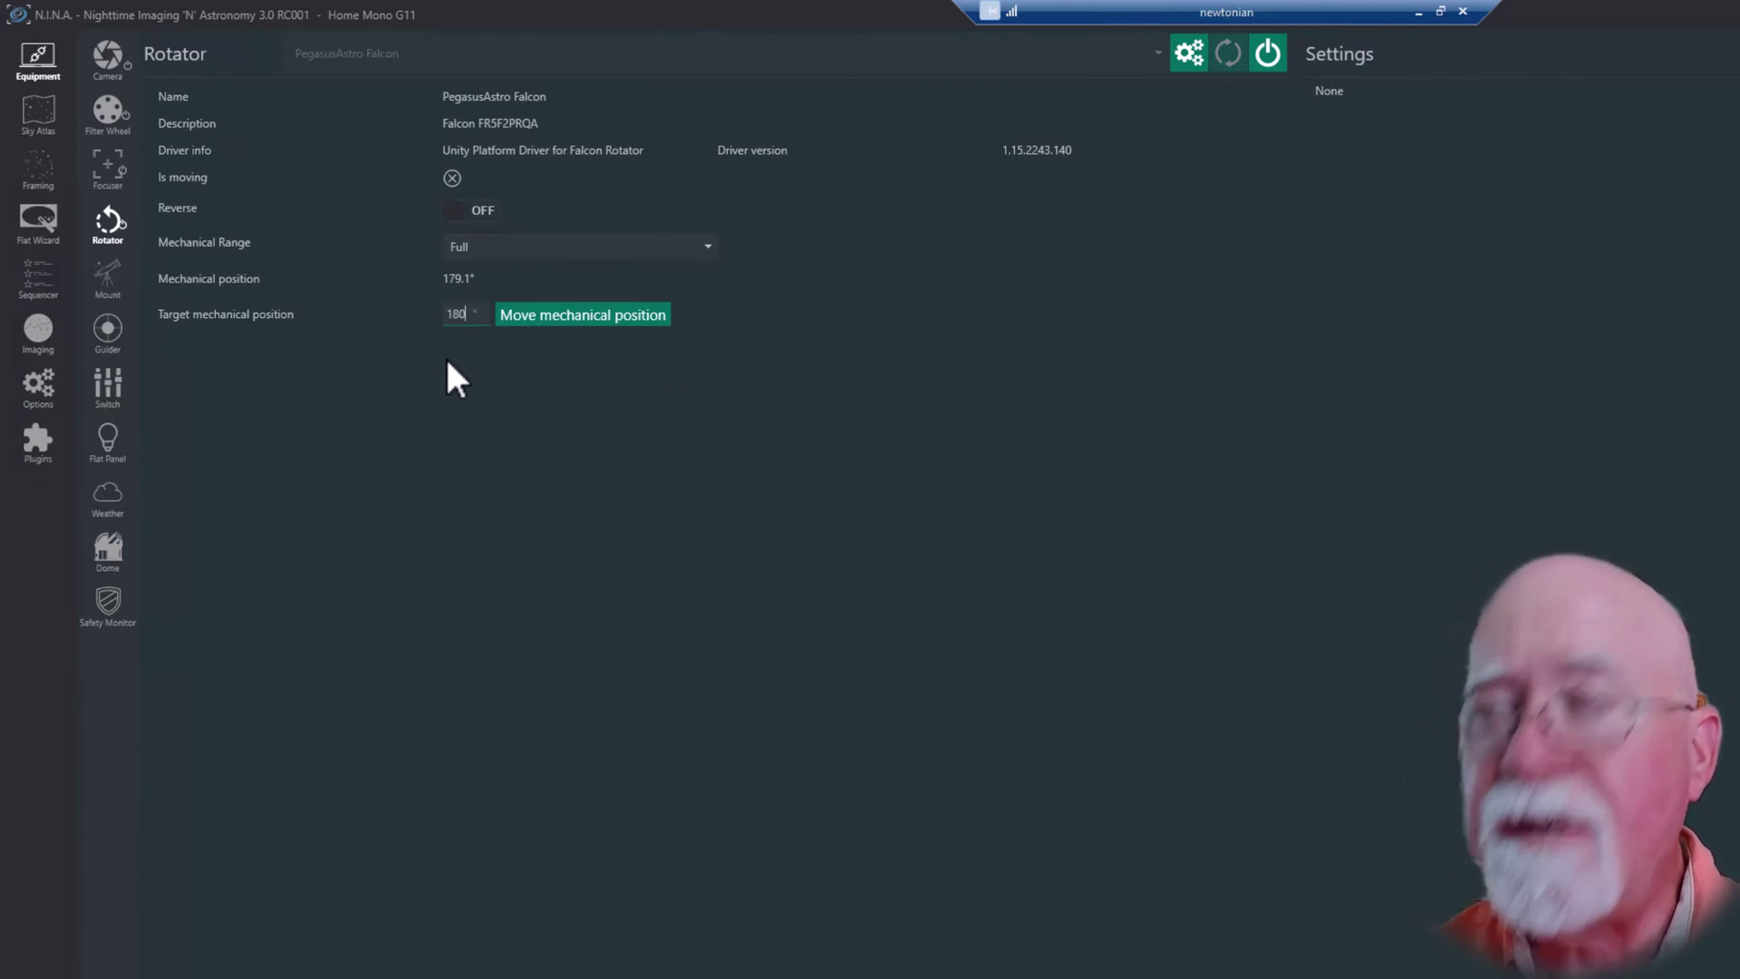
{"action": "left_click", "coordinate": [544, 316]}
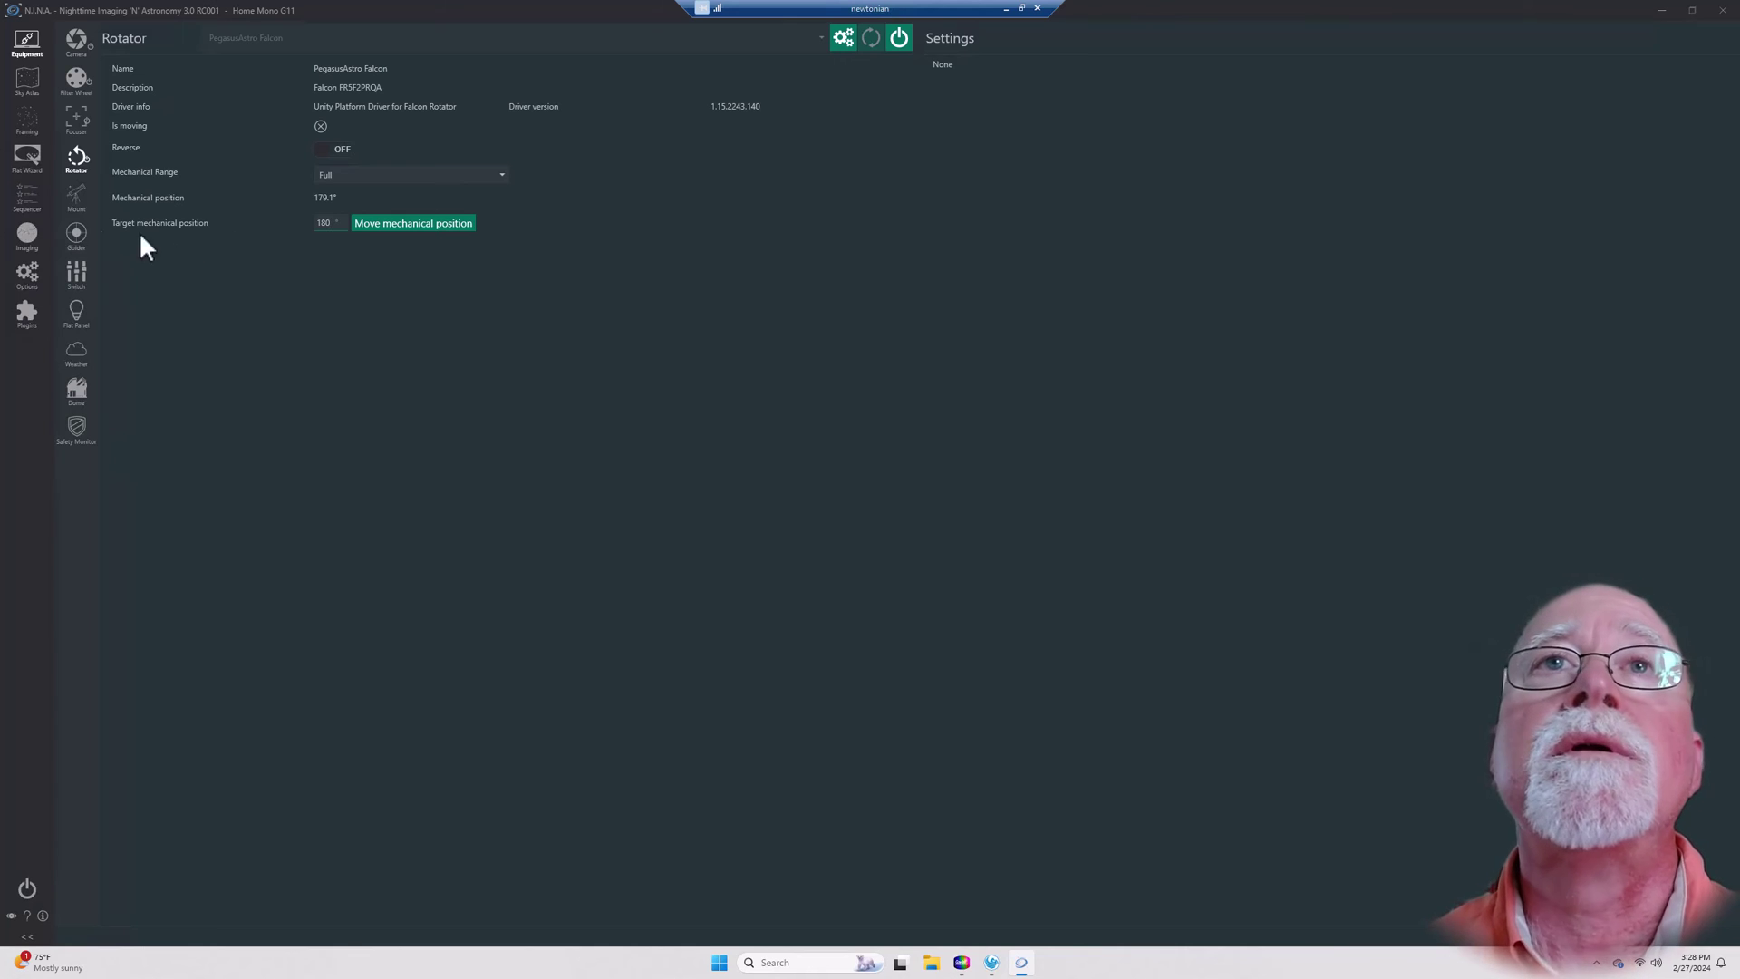
{"action": "left_click", "coordinate": [77, 197]}
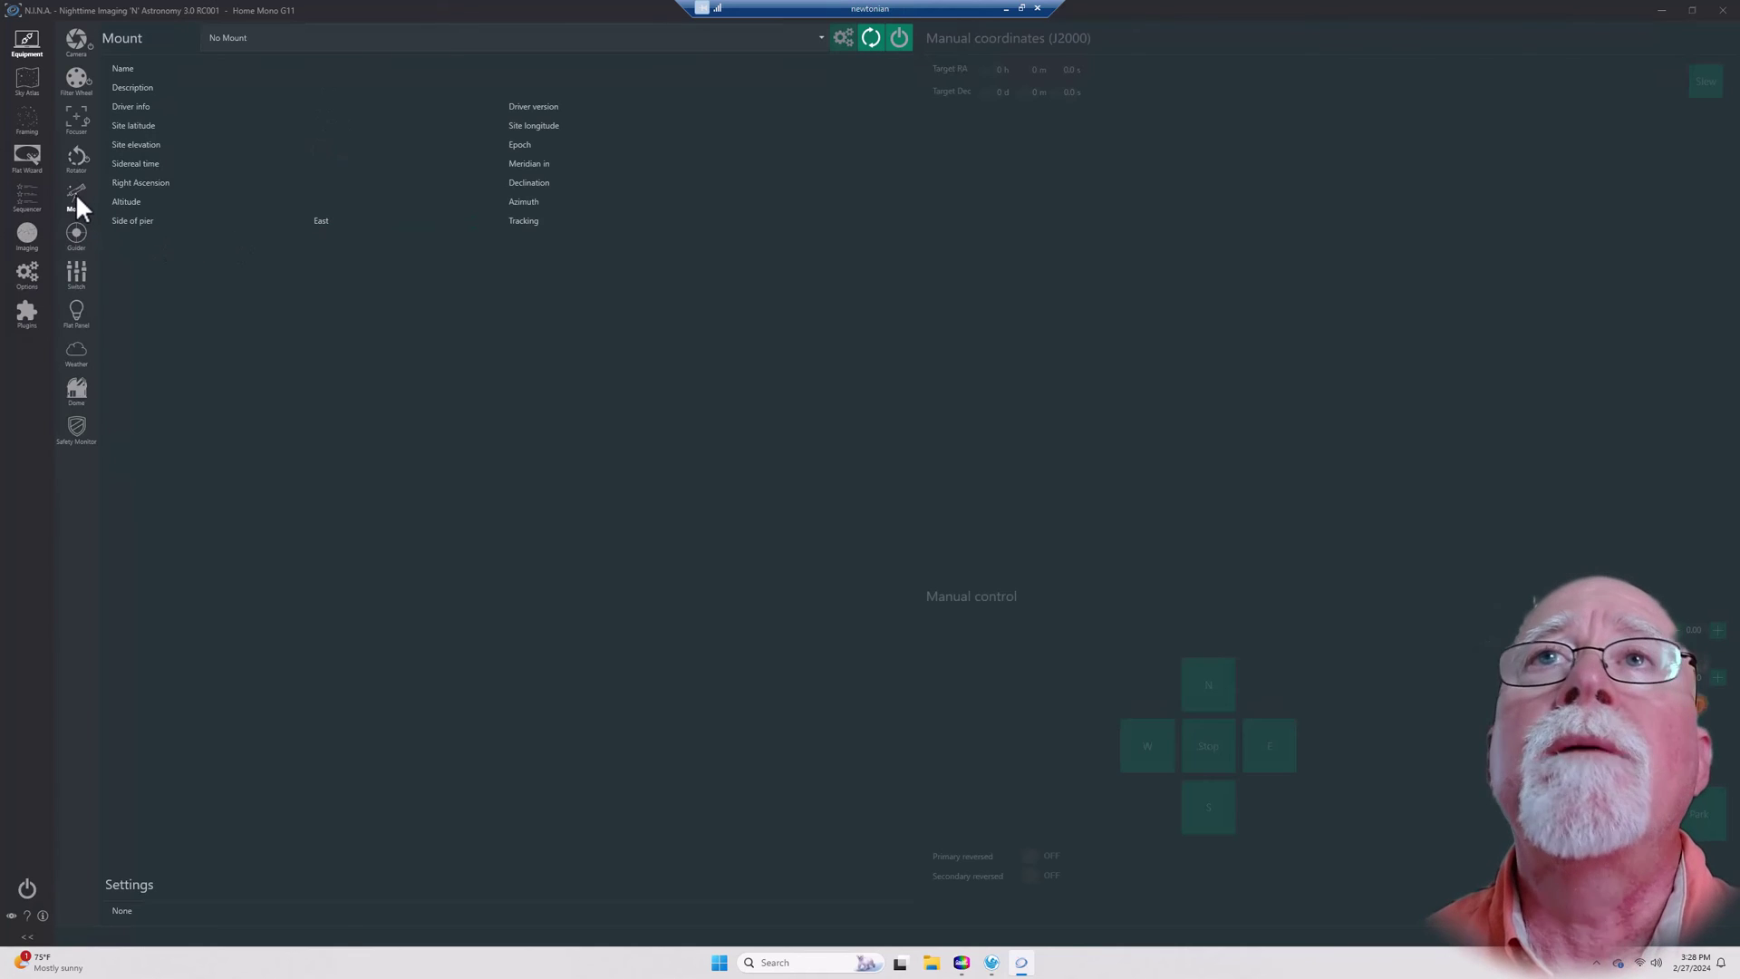
{"action": "left_click", "coordinate": [819, 36]}
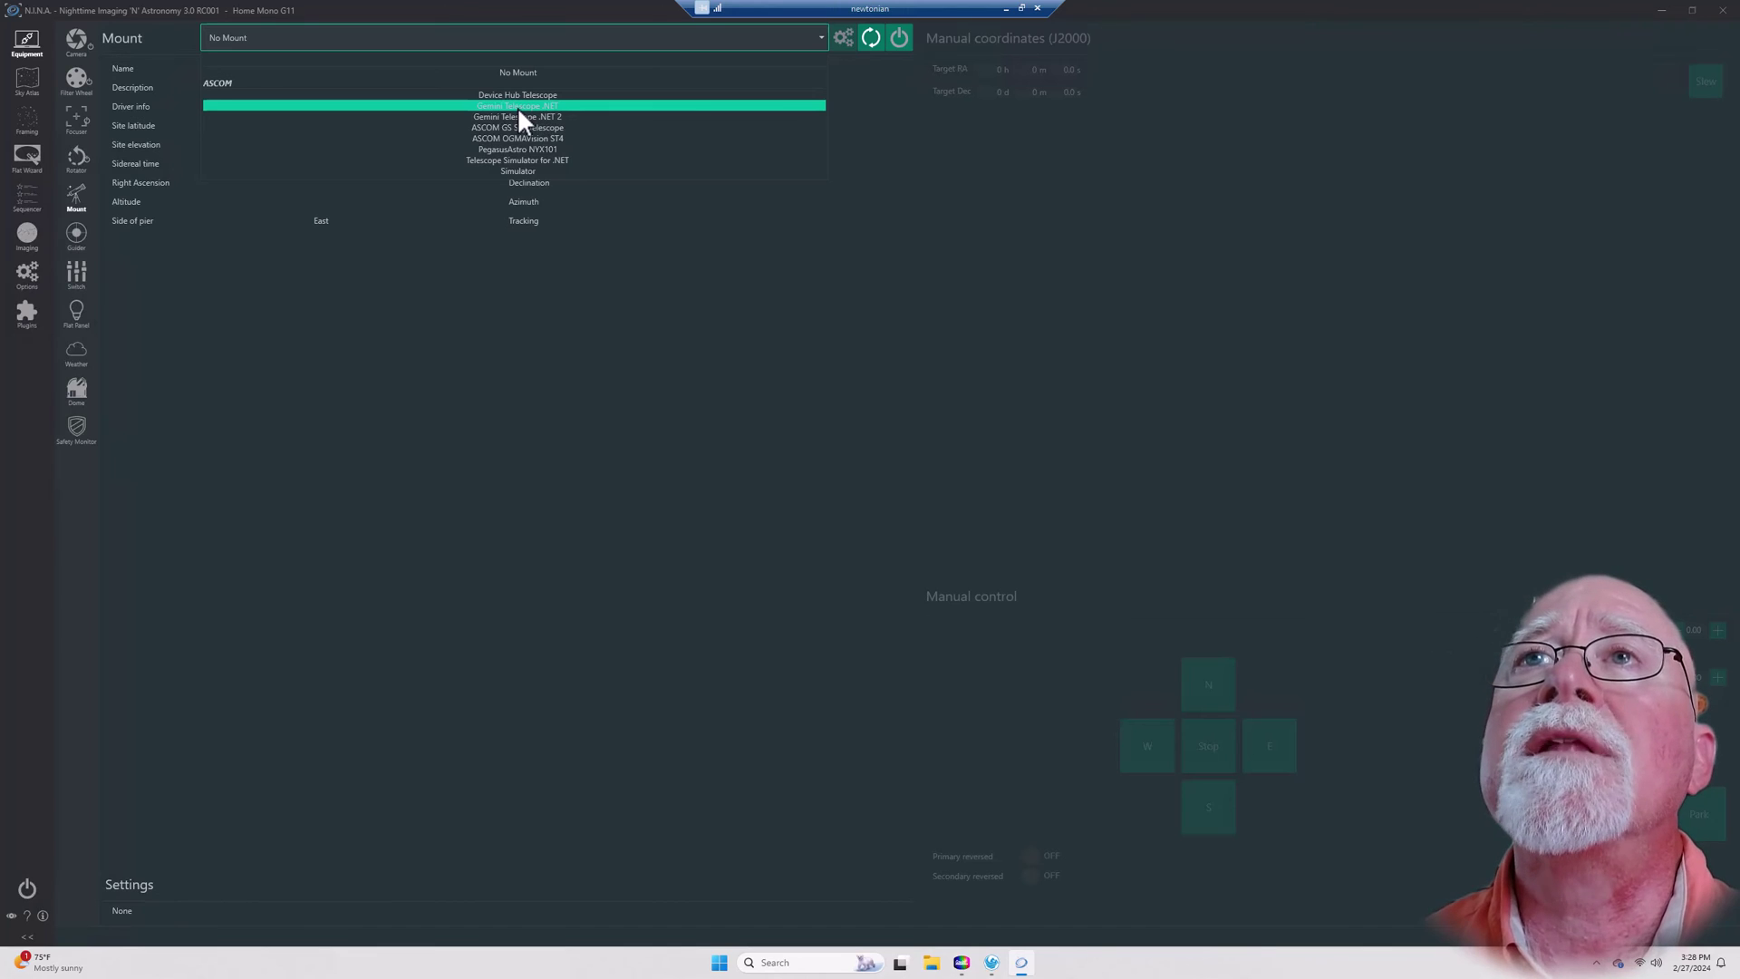
- Select Gemini Telescope .NET as the mount, accept its setup, and connect it
{"action": "left_click", "coordinate": [517, 106]}
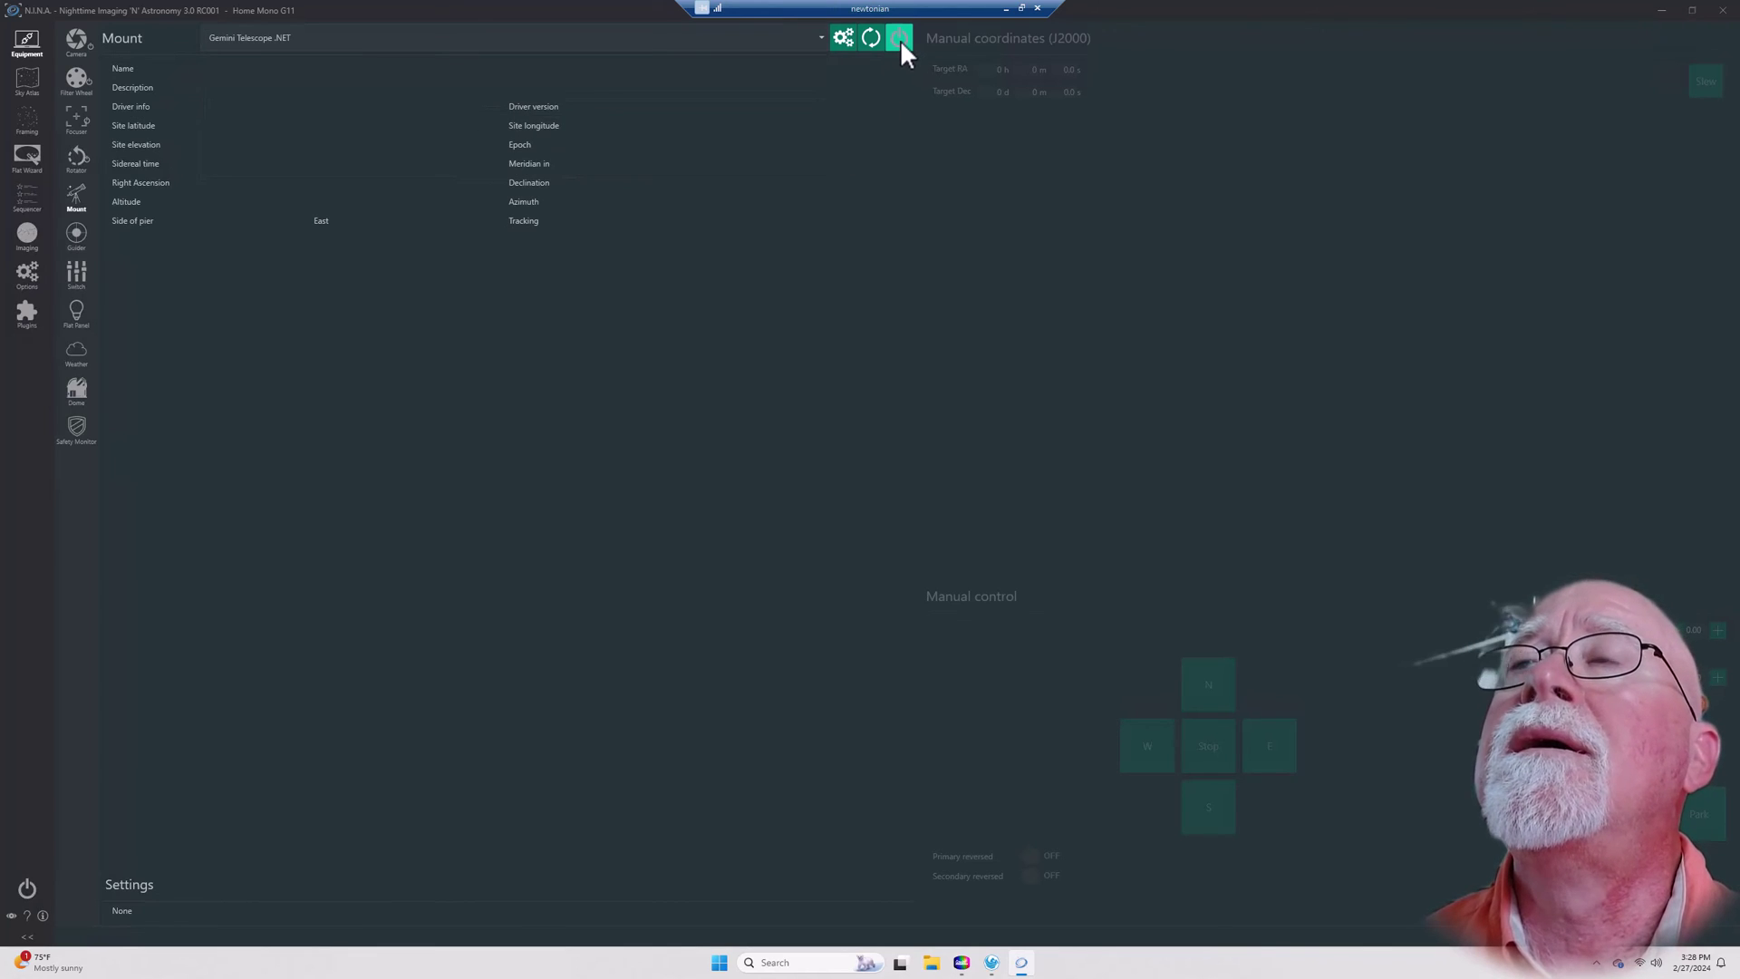
{"action": "left_click", "coordinate": [841, 38]}
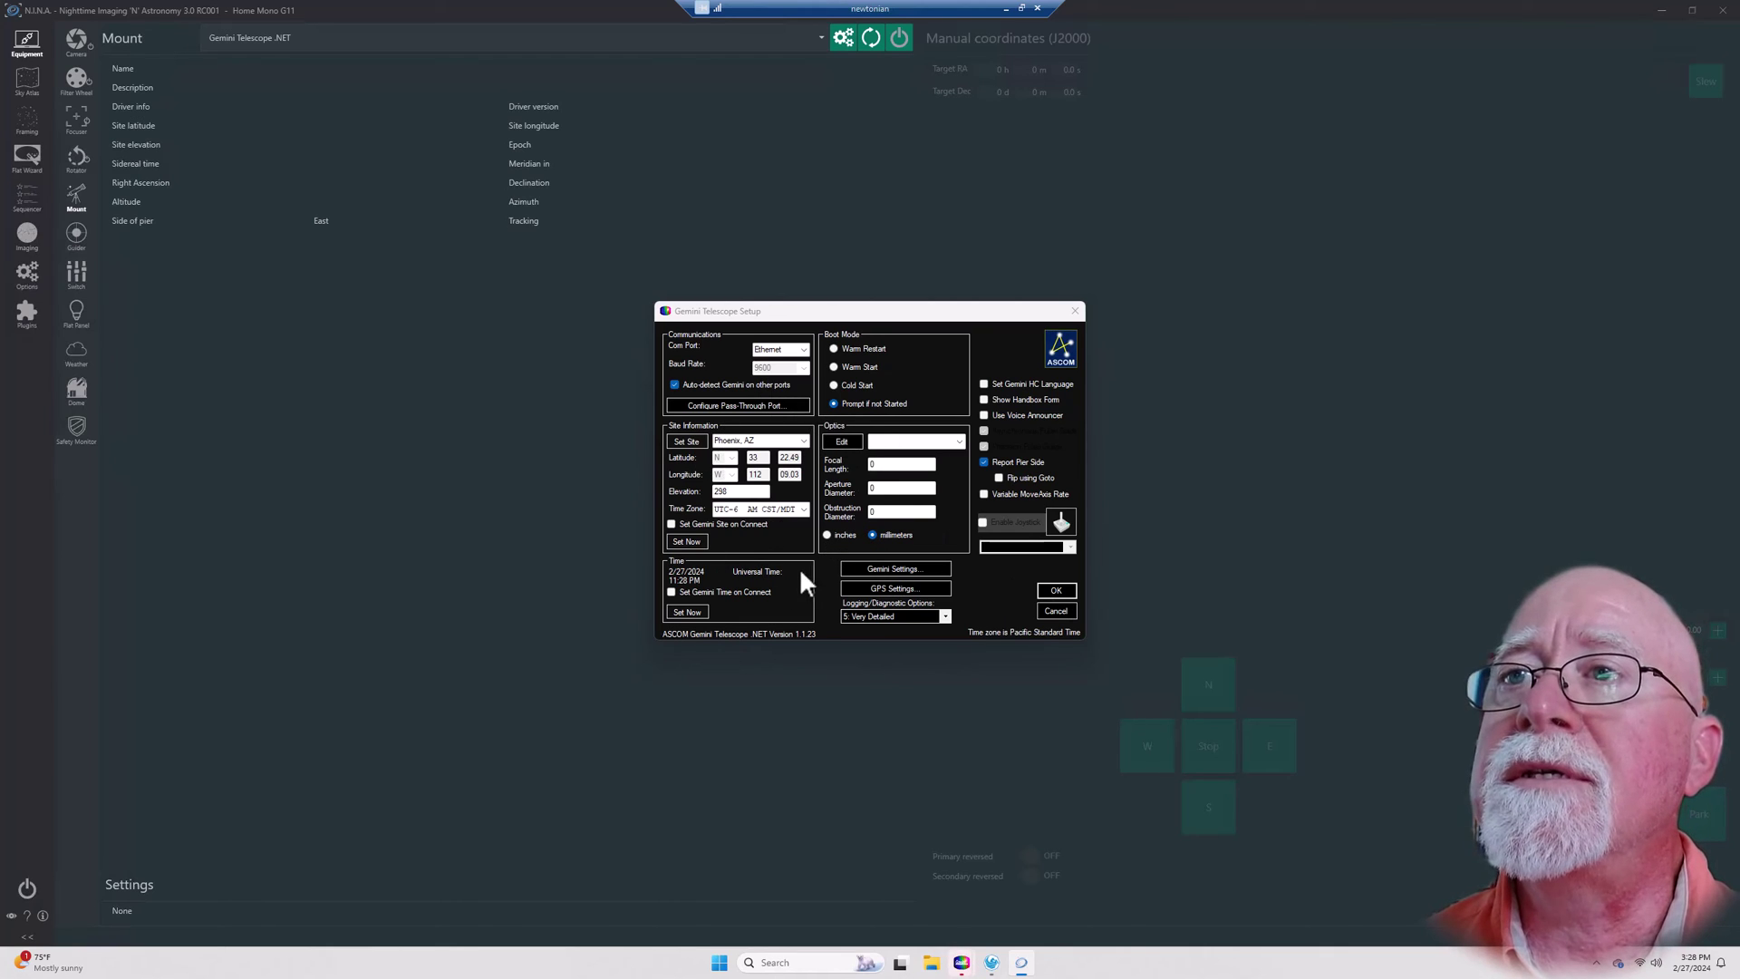
{"action": "left_click", "coordinate": [1054, 591]}
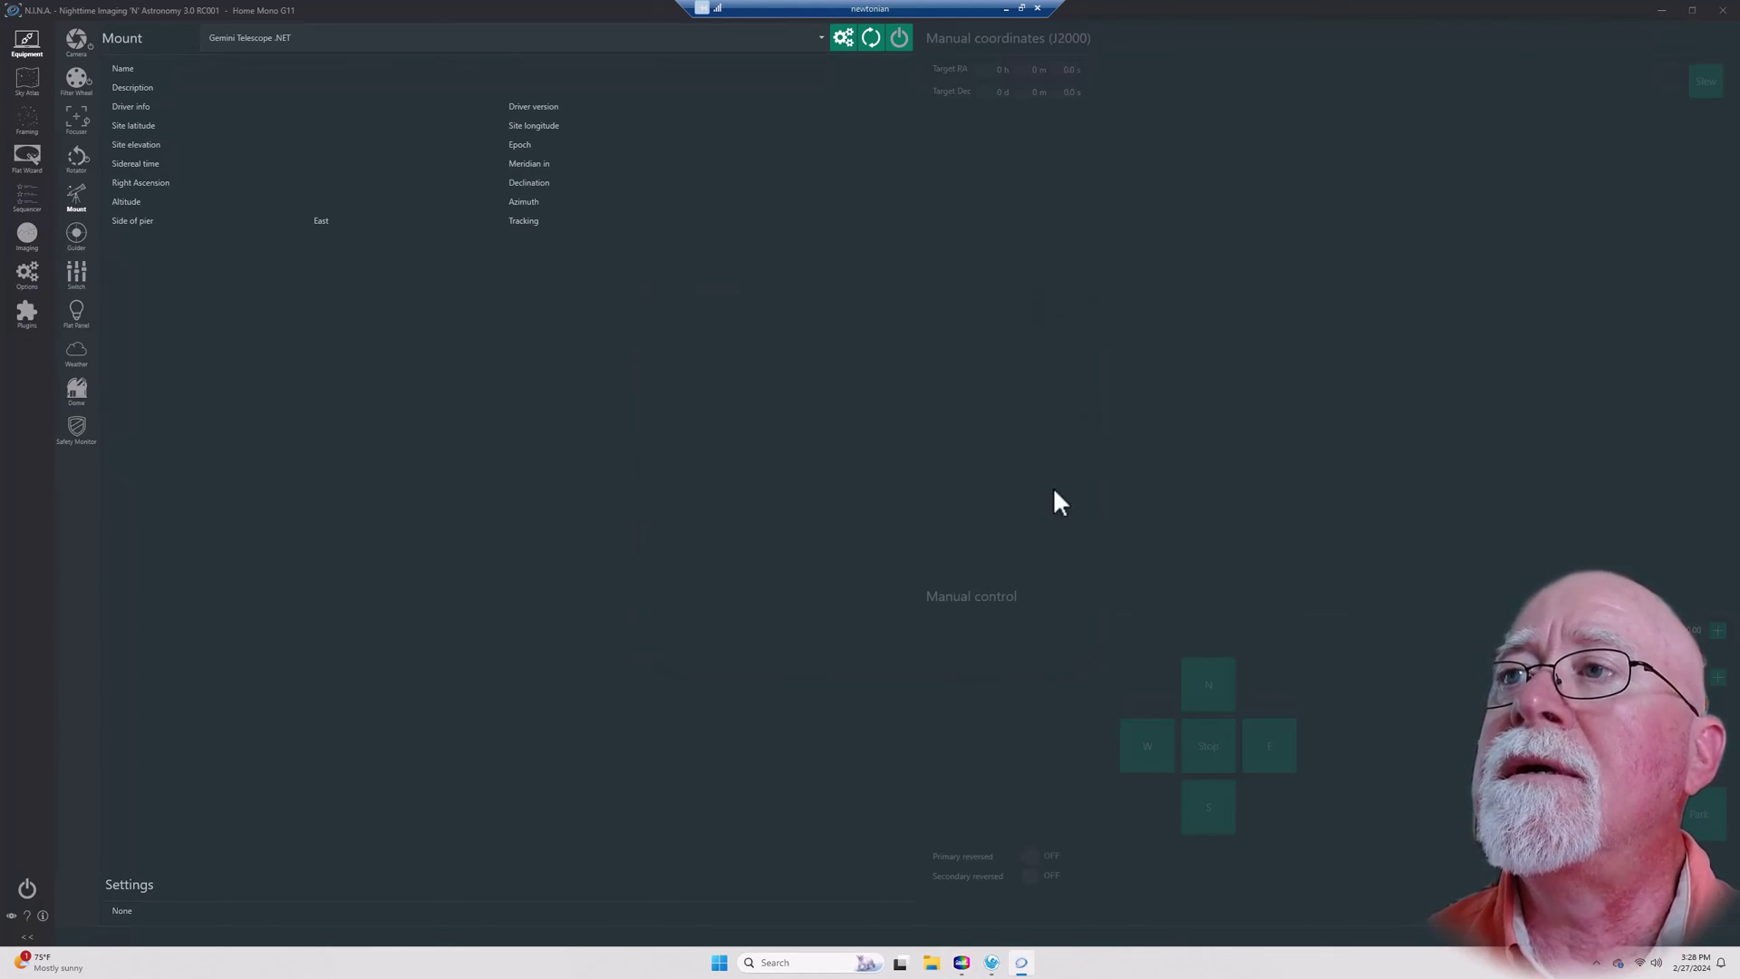
{"action": "left_click", "coordinate": [899, 38]}
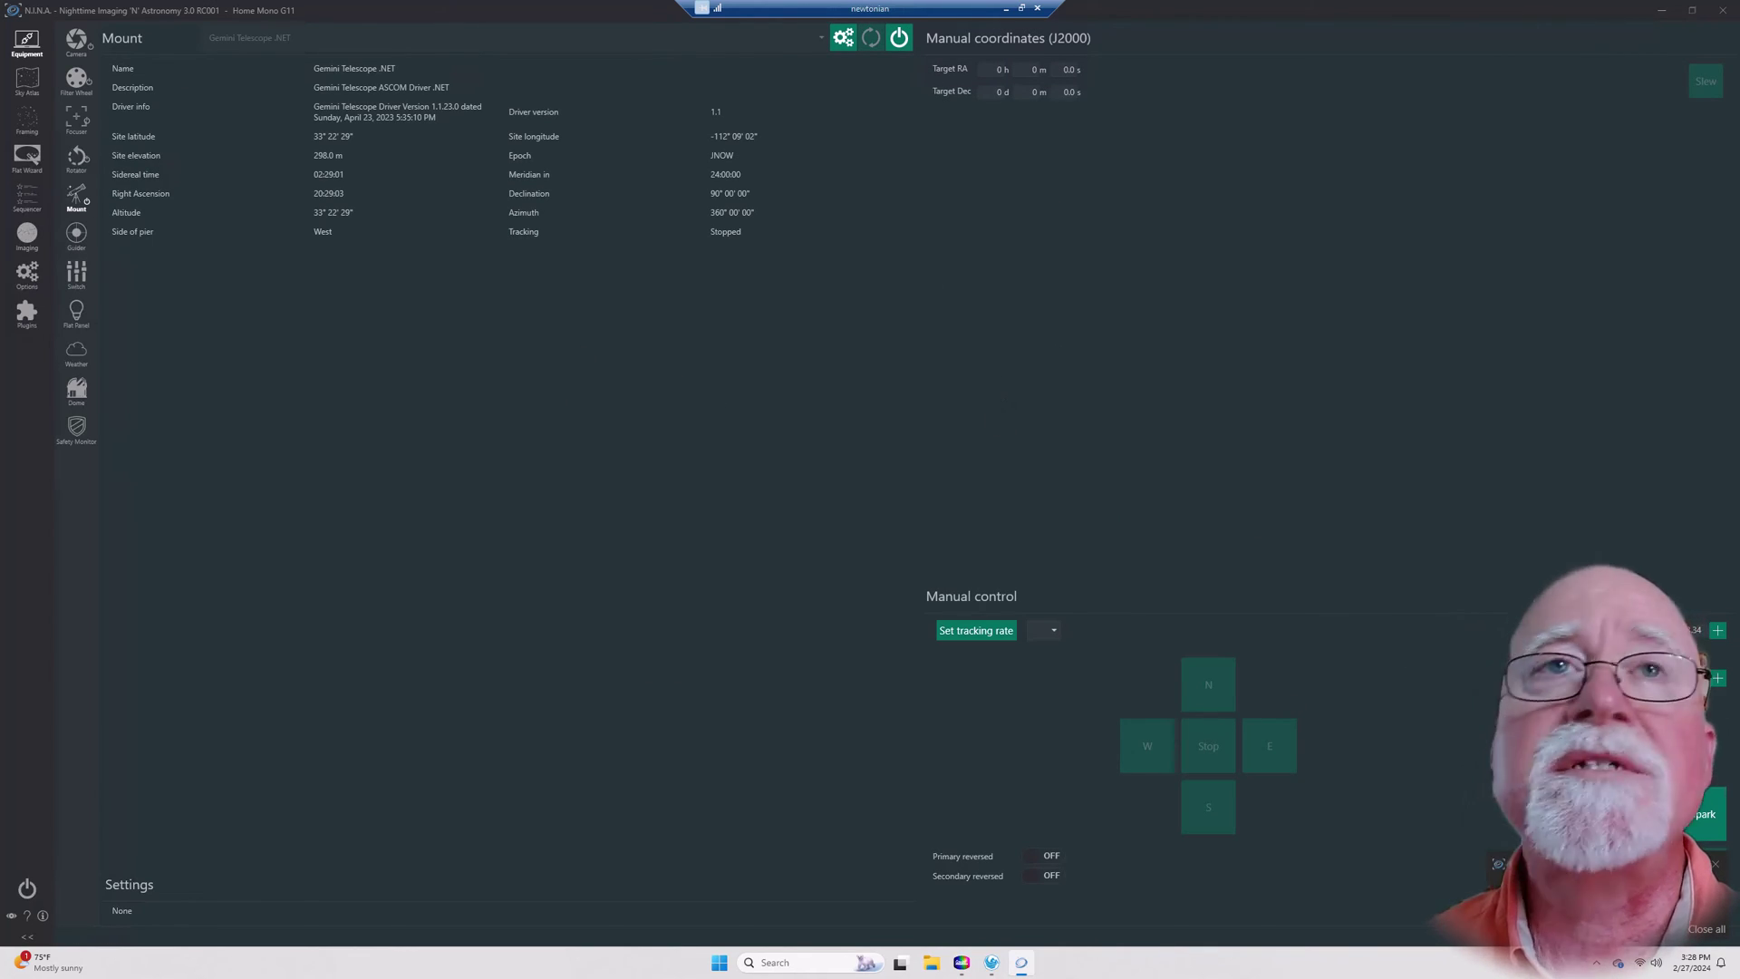
- Connect PegasusAstro PPBAdvance as the switch, using the Pocket PowerBox Advance device
{"action": "left_click", "coordinate": [76, 273]}
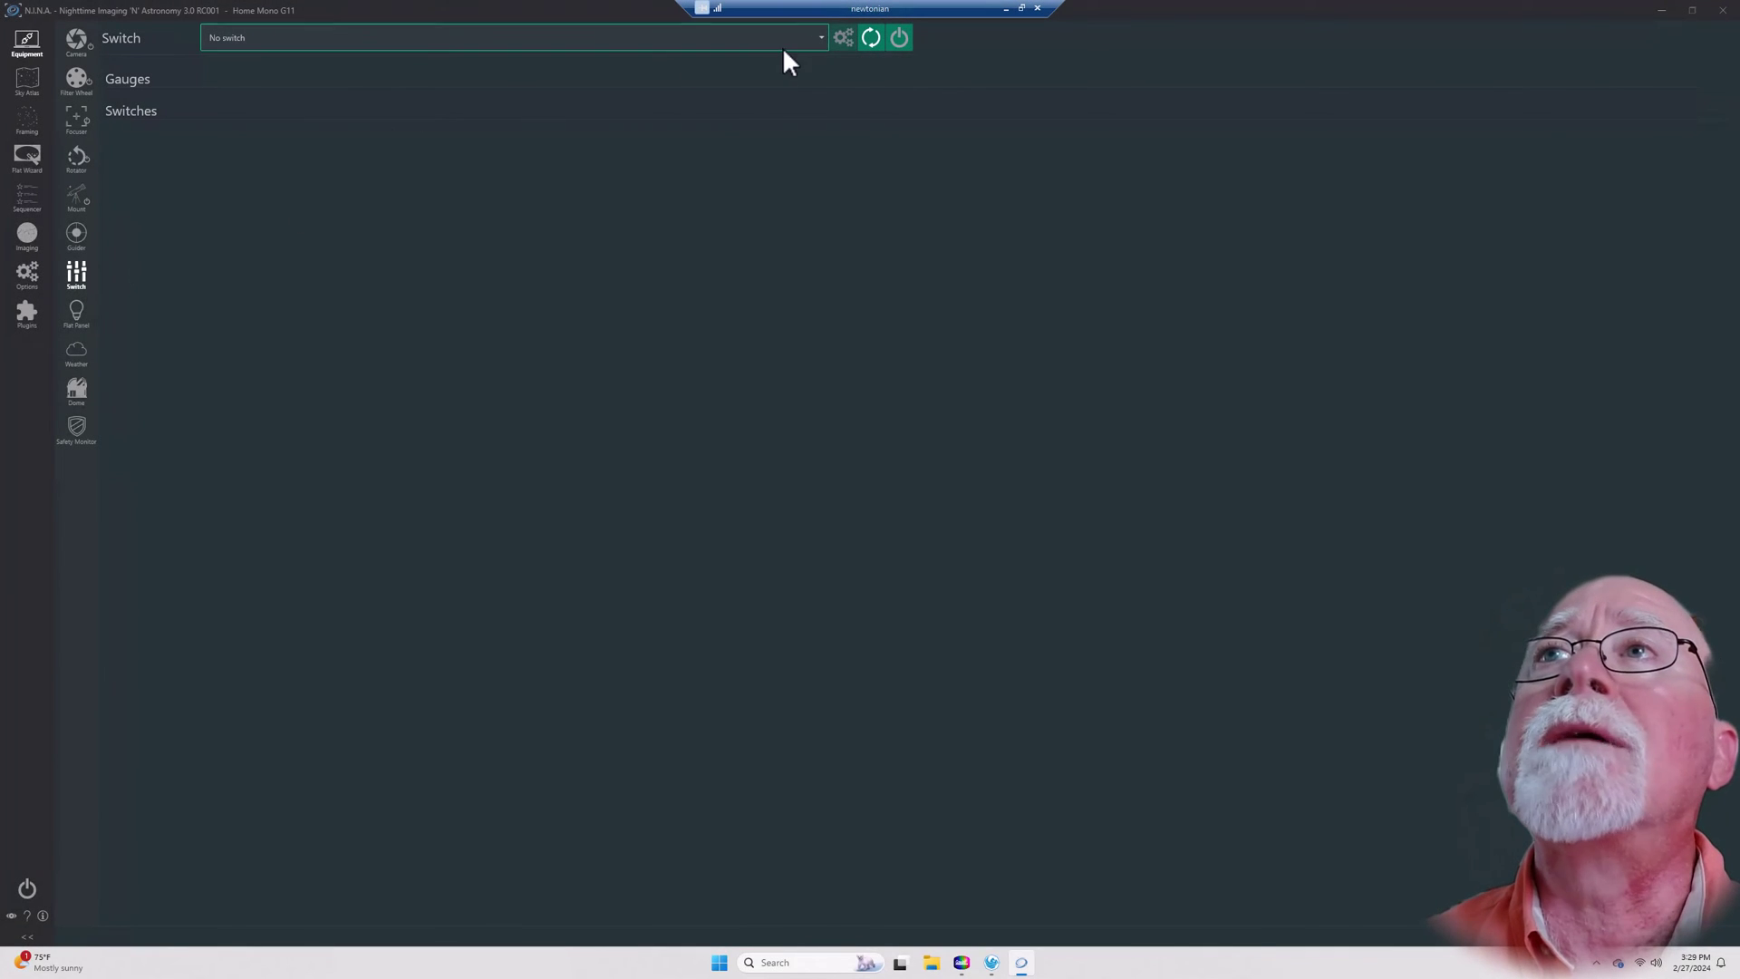
{"action": "left_click", "coordinate": [822, 38]}
{"action": "left_click", "coordinate": [582, 107]}
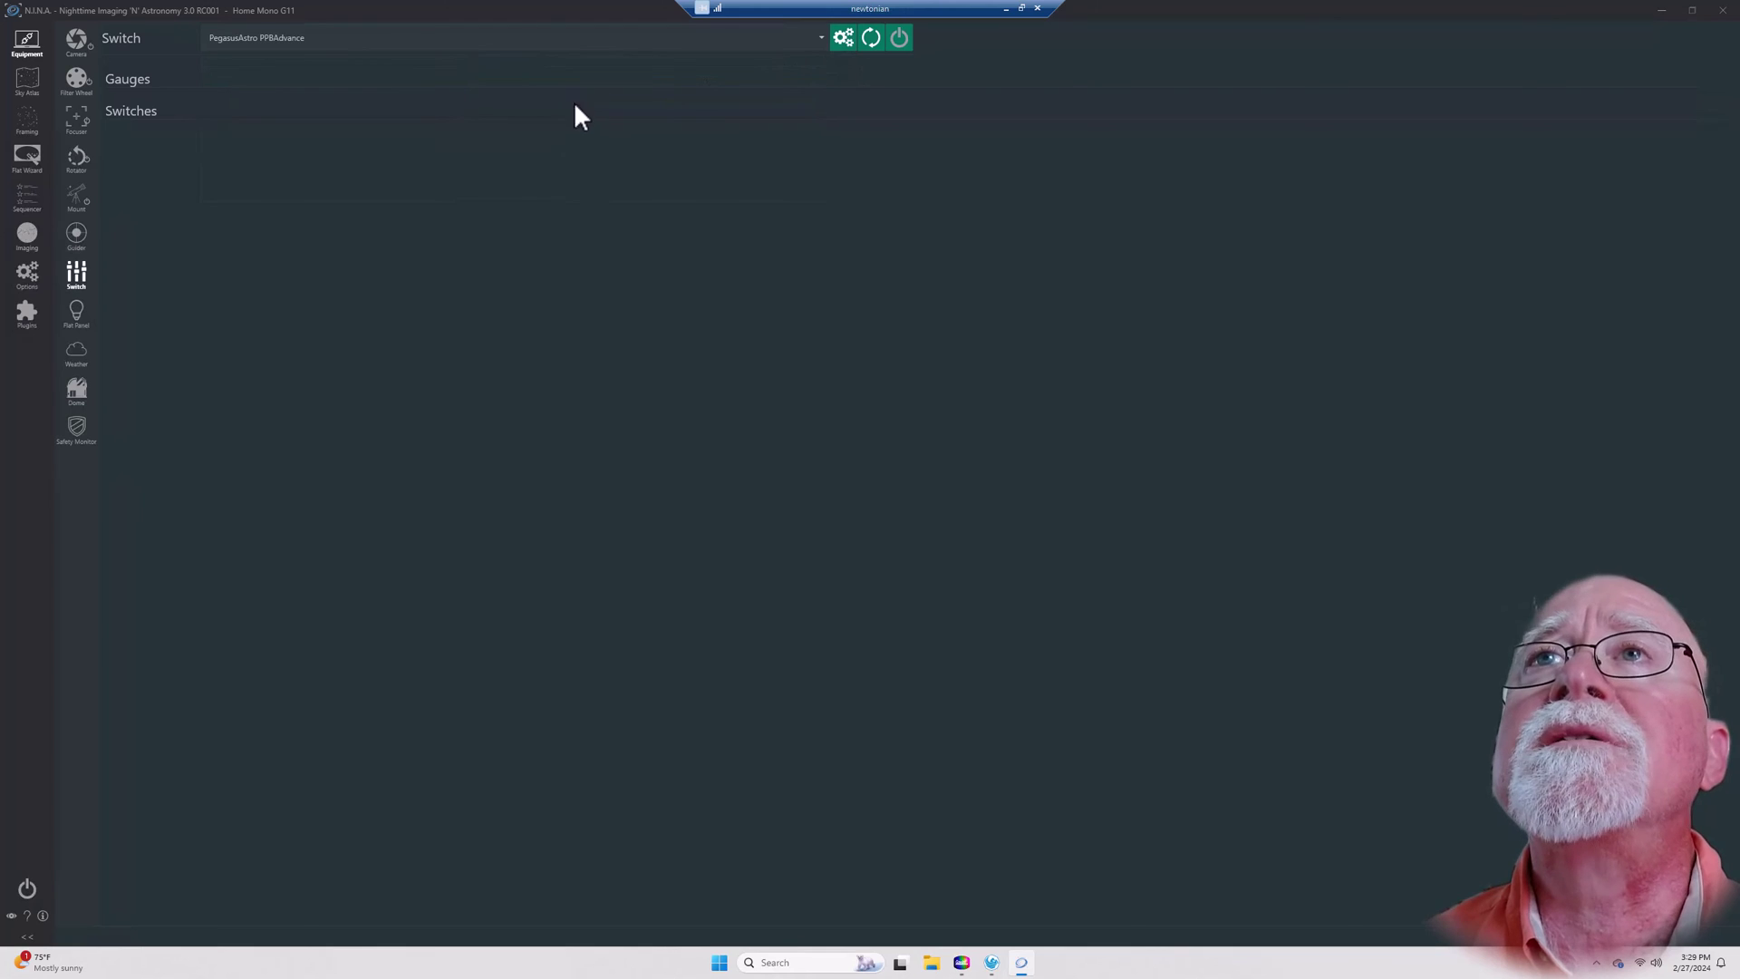
{"action": "left_click", "coordinate": [845, 40]}
{"action": "left_click", "coordinate": [863, 451]}
{"action": "left_click", "coordinate": [899, 38]}
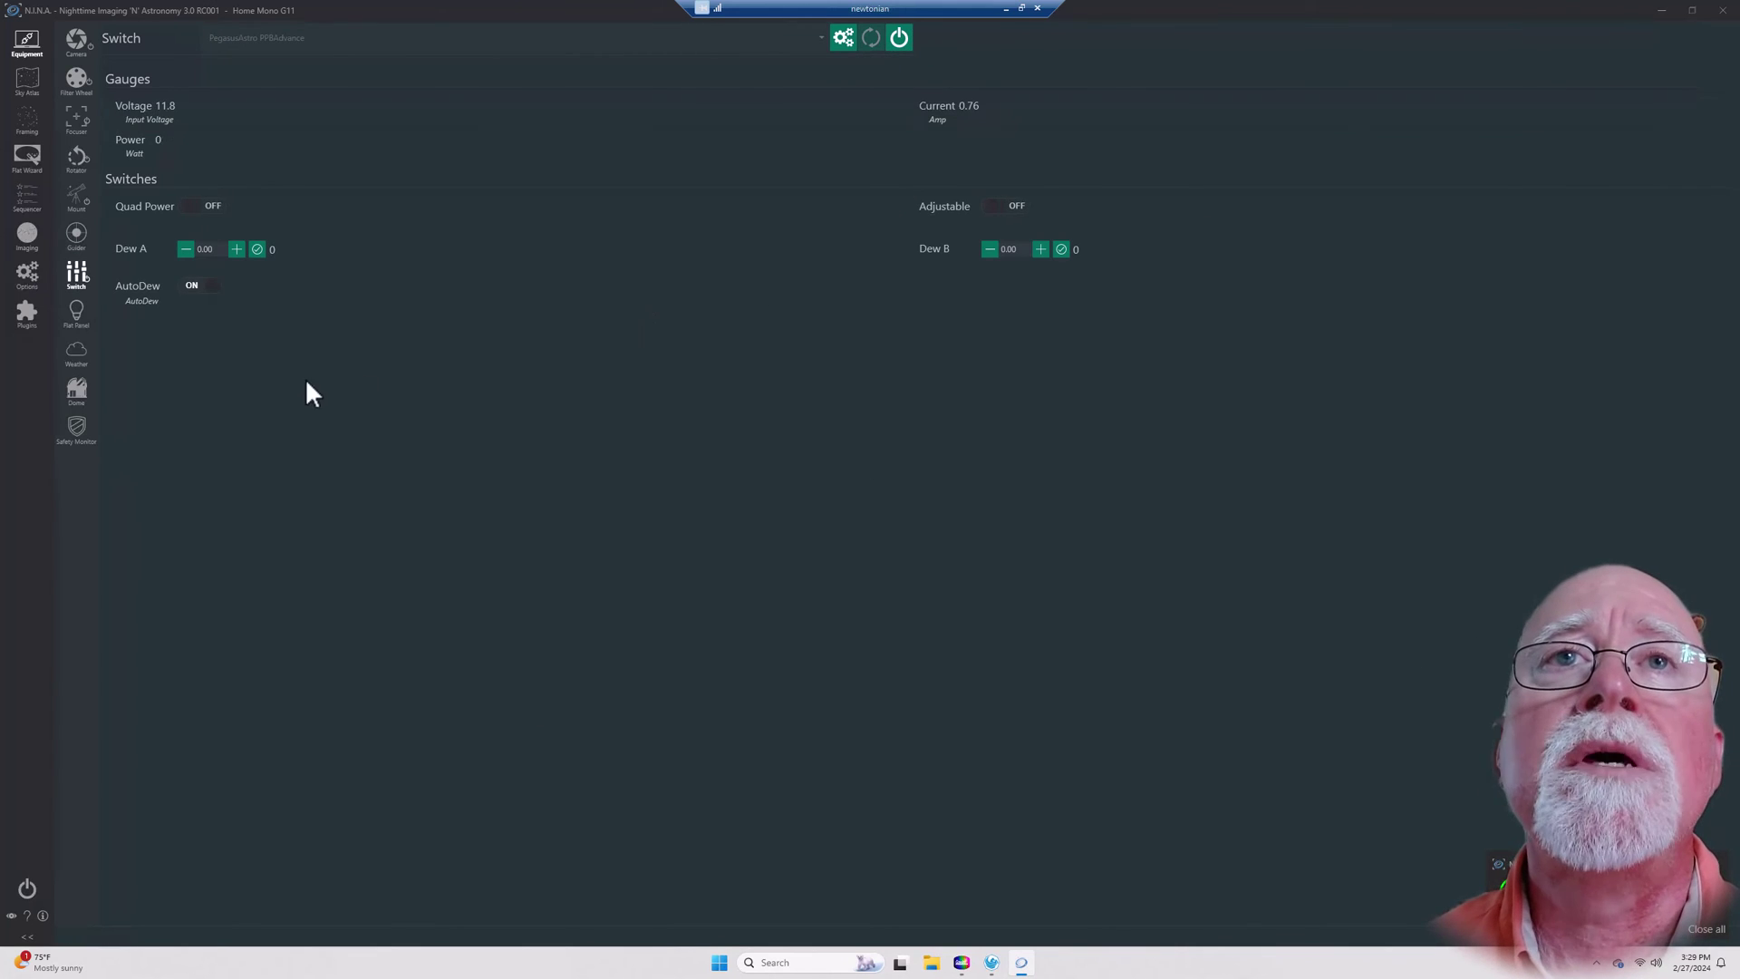
- On the Weather equipment page, pick OpenWeatherMap ObservingConditions as the data source
{"action": "left_click", "coordinate": [78, 363]}
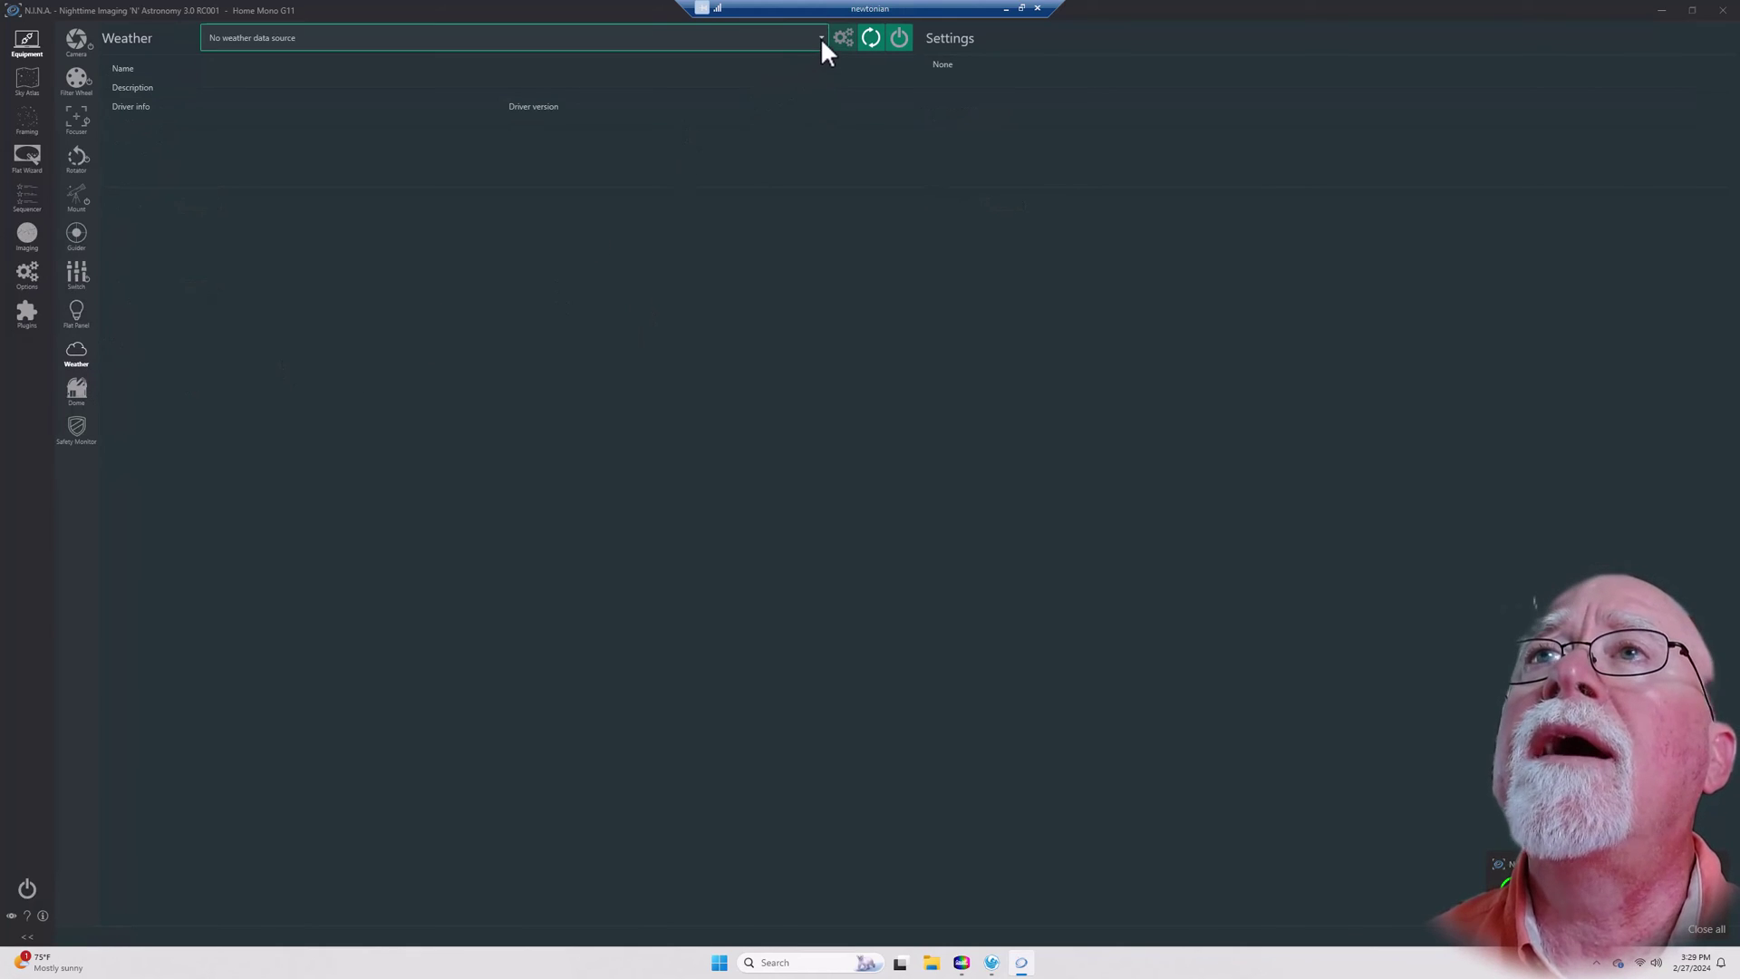
{"action": "left_click", "coordinate": [31, 276]}
{"action": "left_click", "coordinate": [78, 78]}
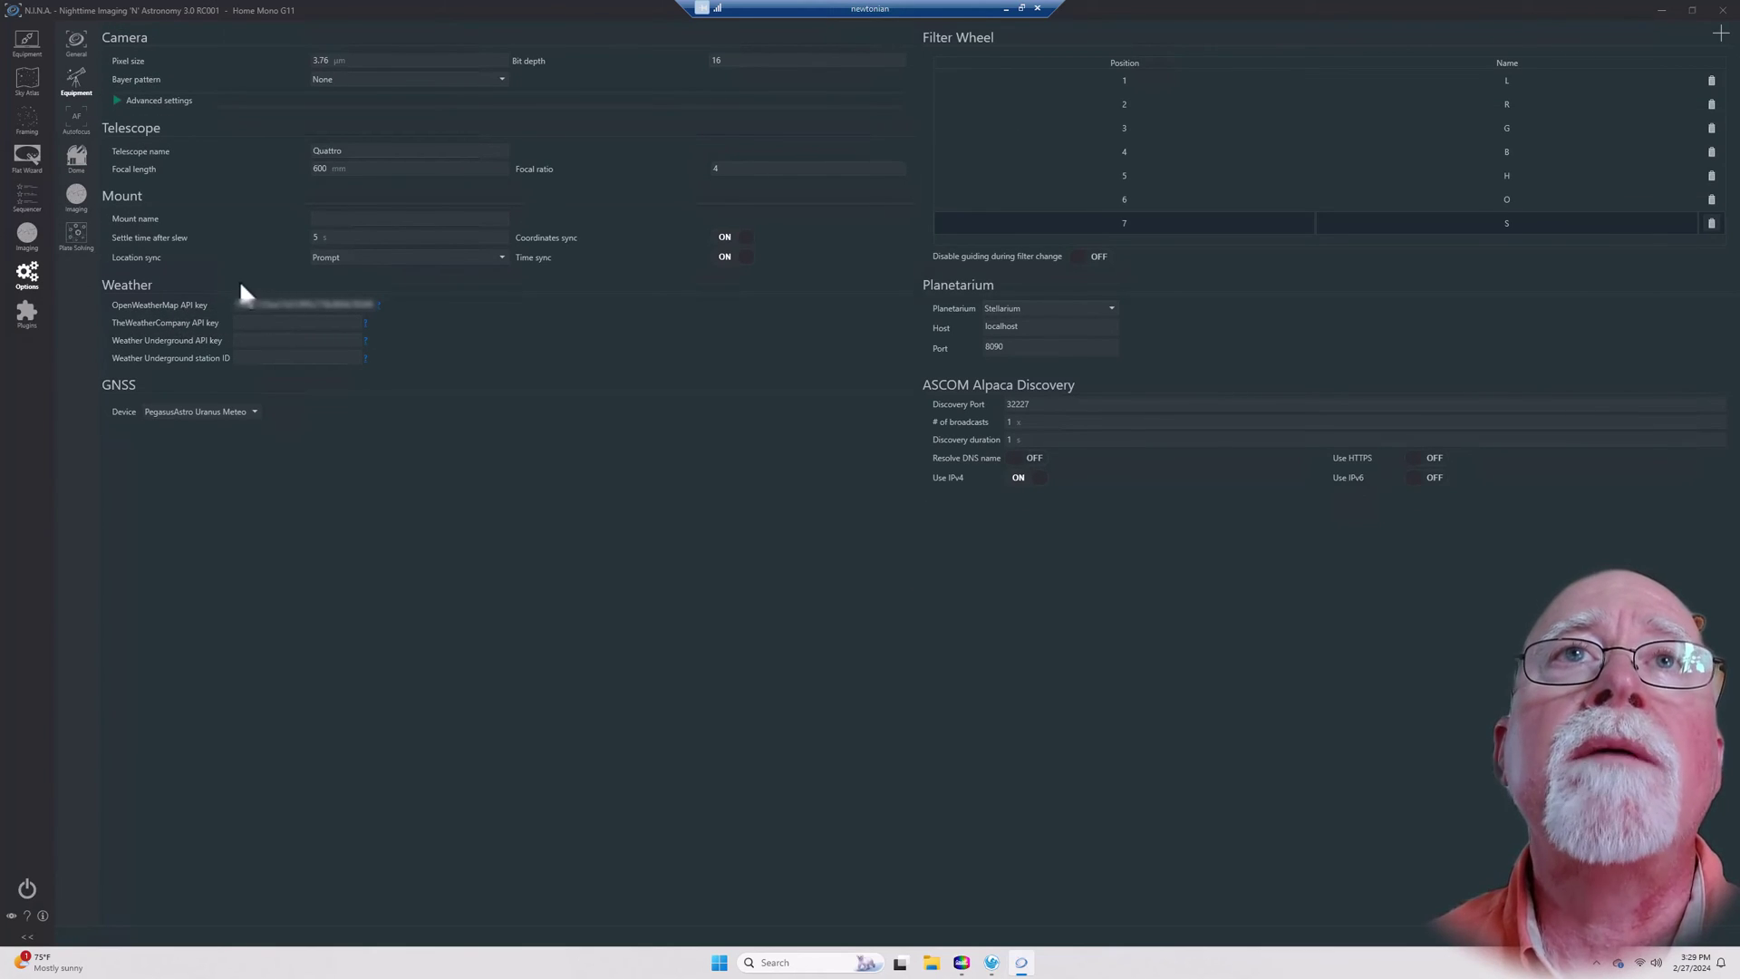
{"action": "left_click", "coordinate": [25, 38]}
{"action": "left_click", "coordinate": [816, 38]}
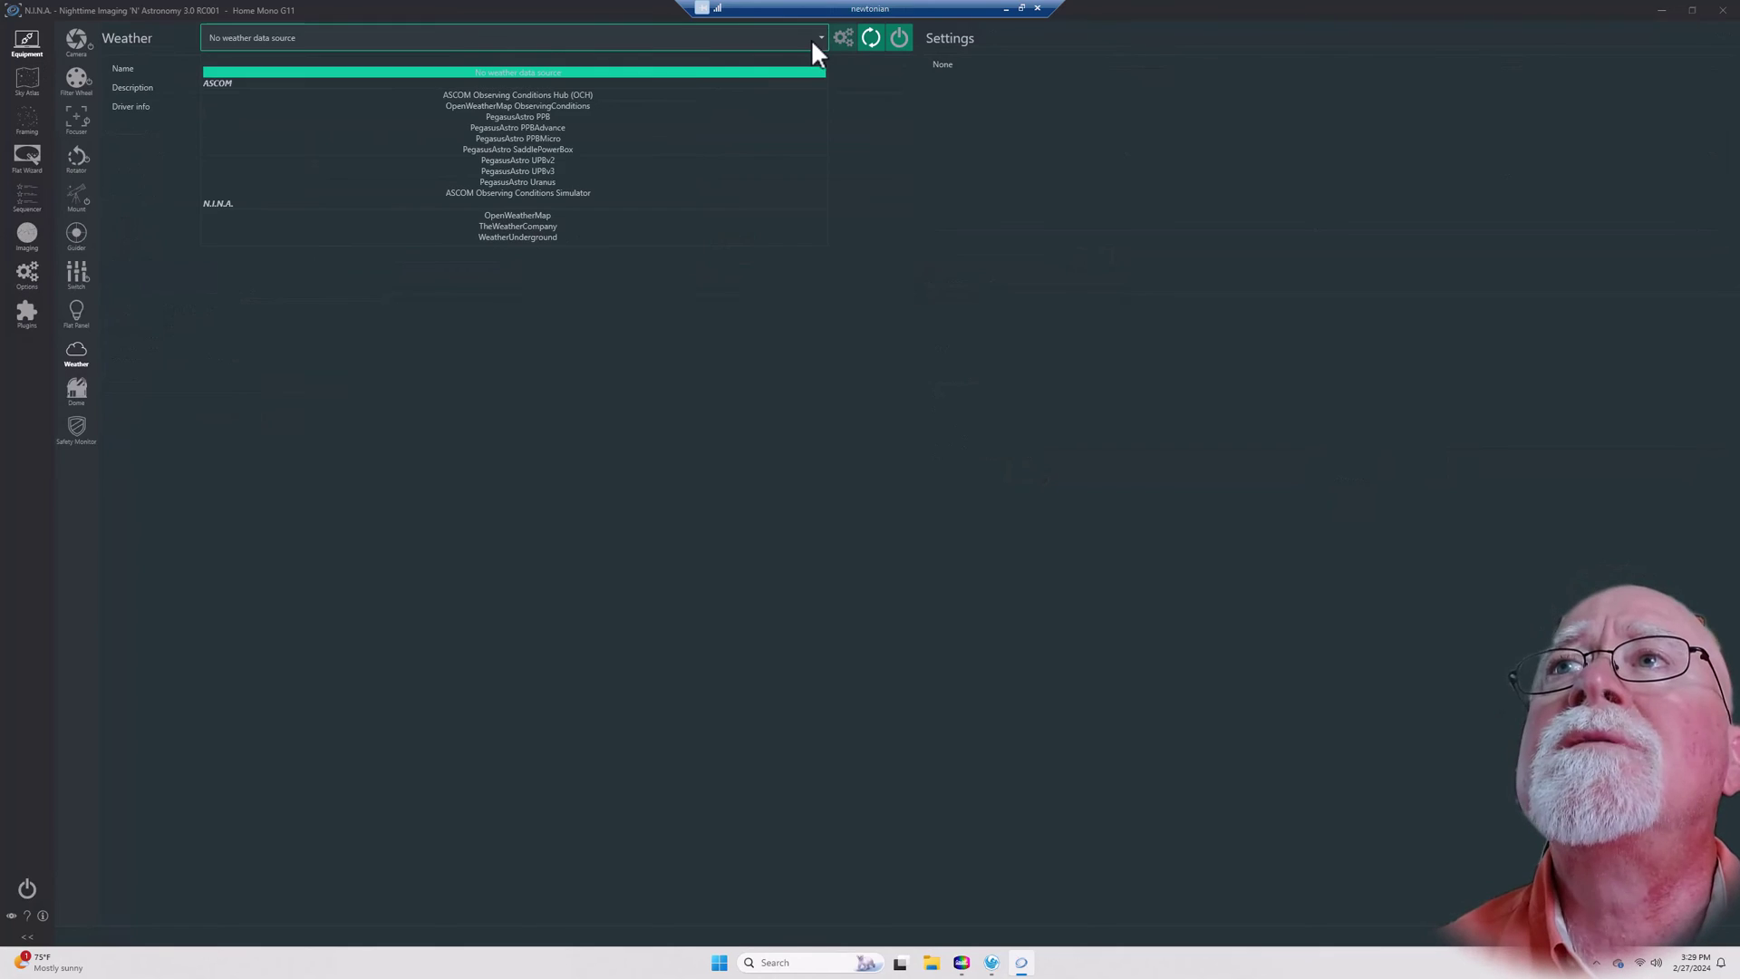
{"action": "left_click", "coordinate": [625, 105]}
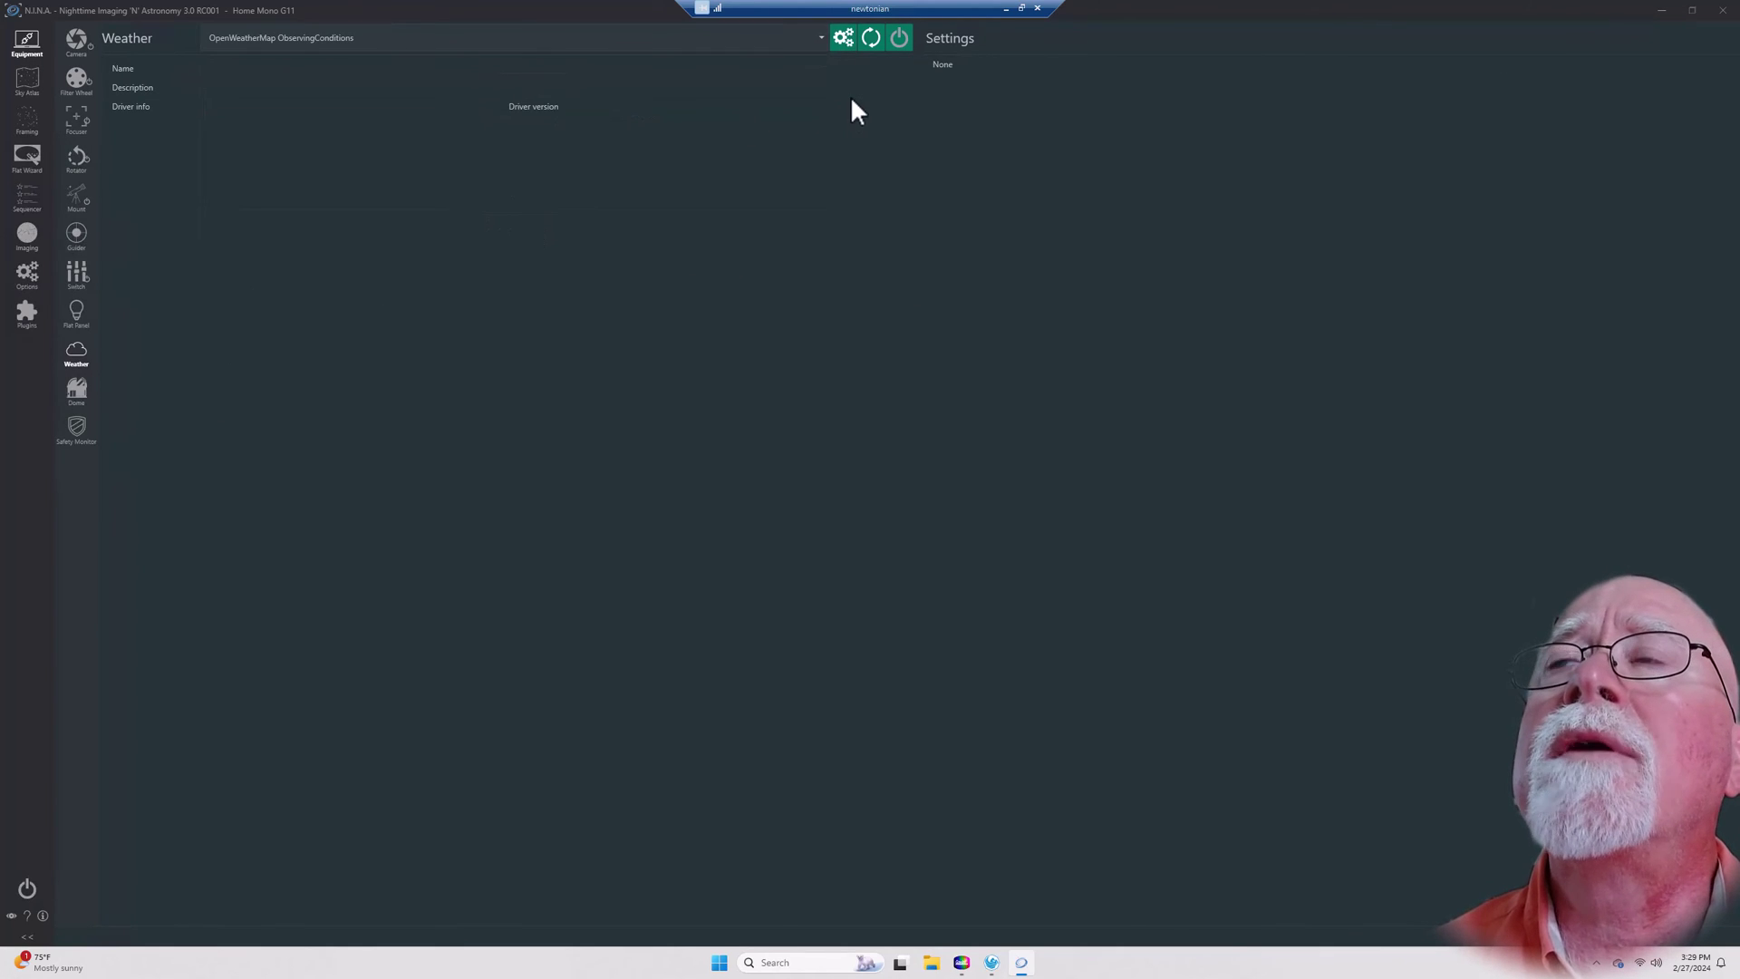
- Look up Phoenix and set the OpenWeatherMap site to 33° 27', -112° 04'
{"action": "left_click", "coordinate": [843, 40]}
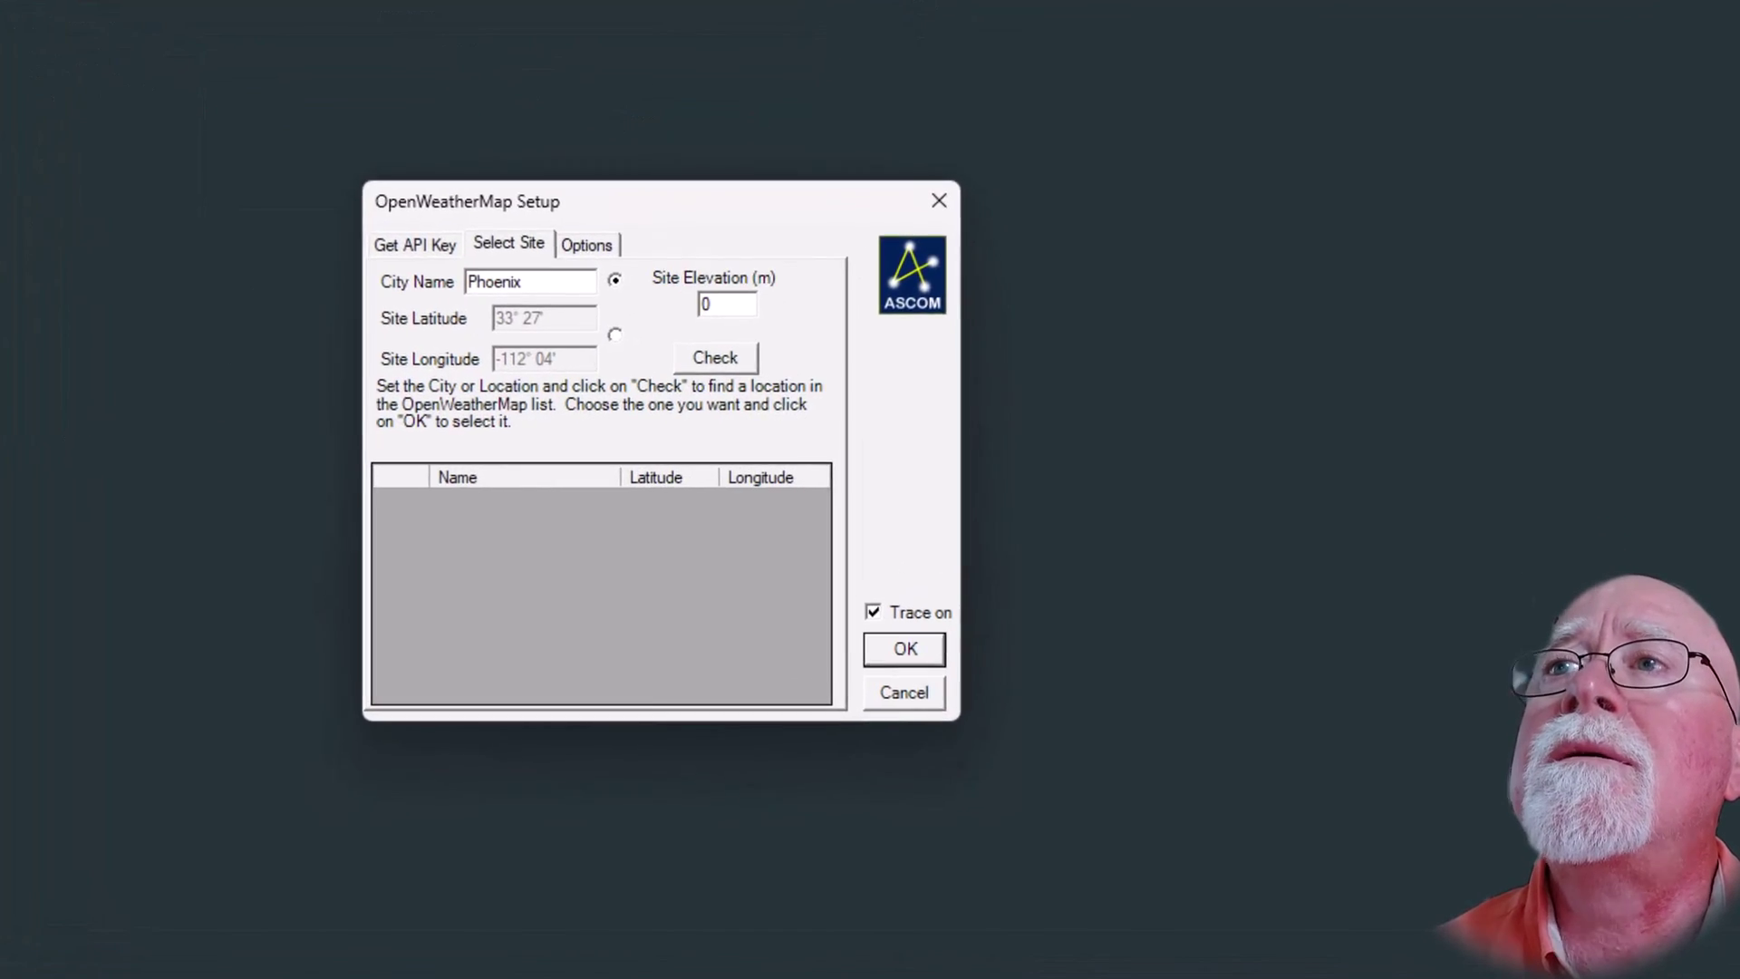
{"action": "left_click", "coordinate": [535, 283]}
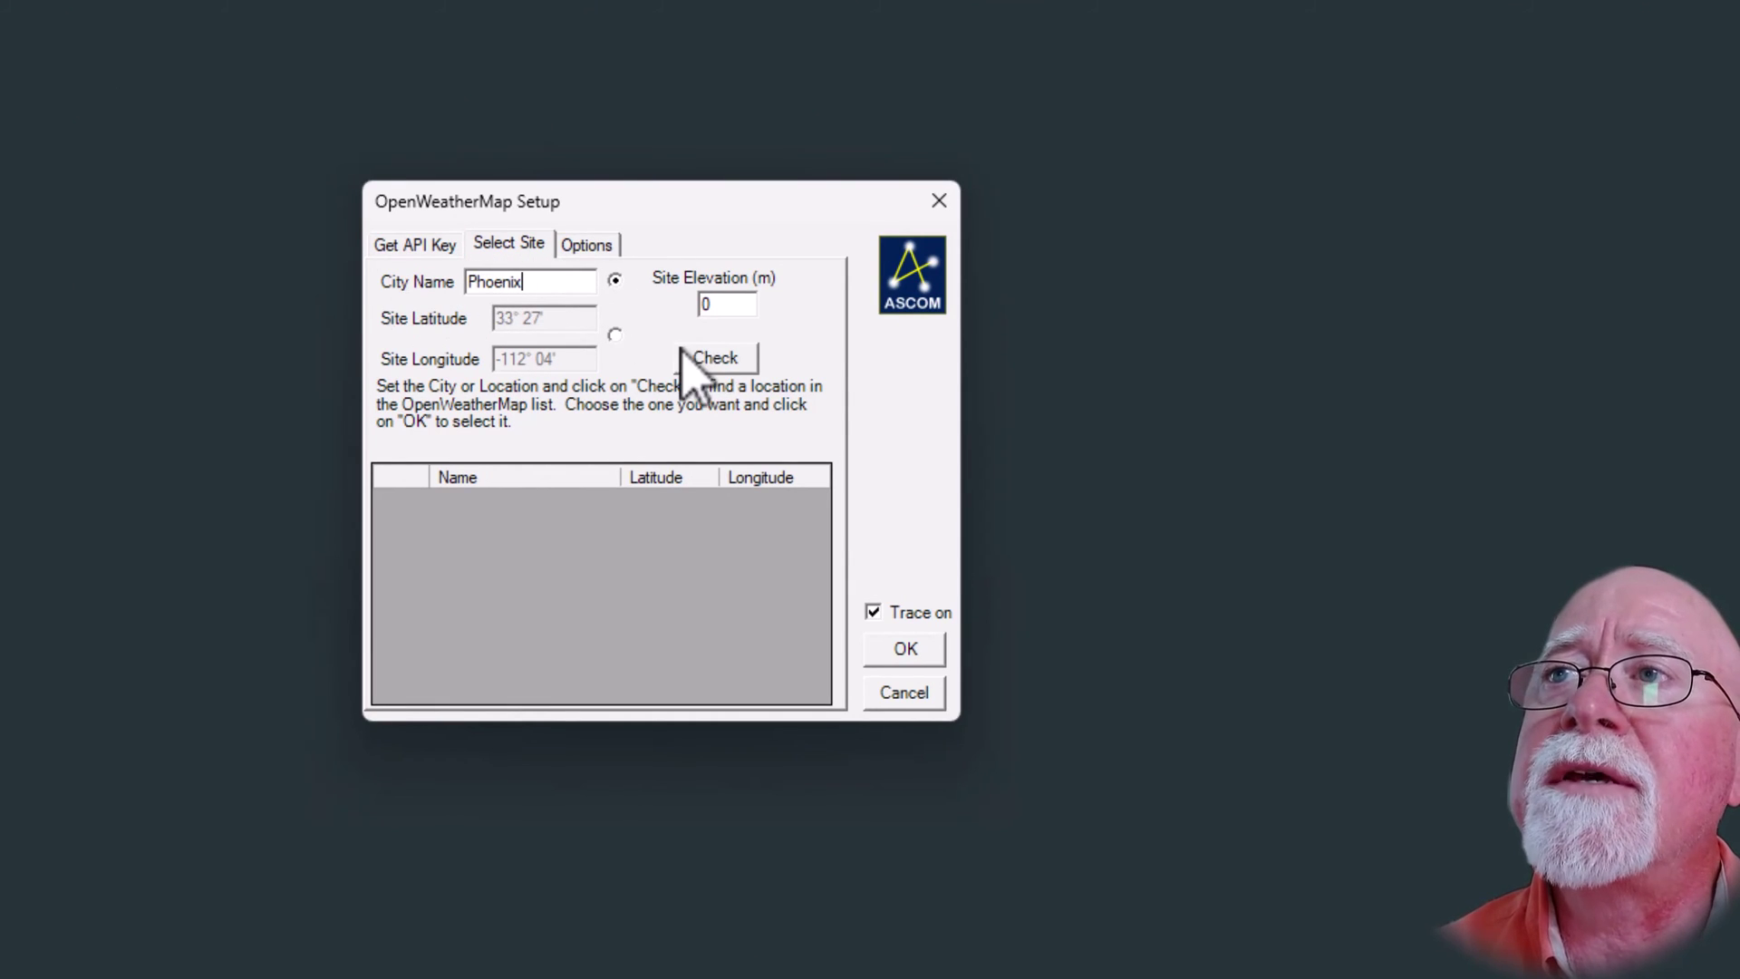
{"action": "left_click", "coordinate": [730, 368]}
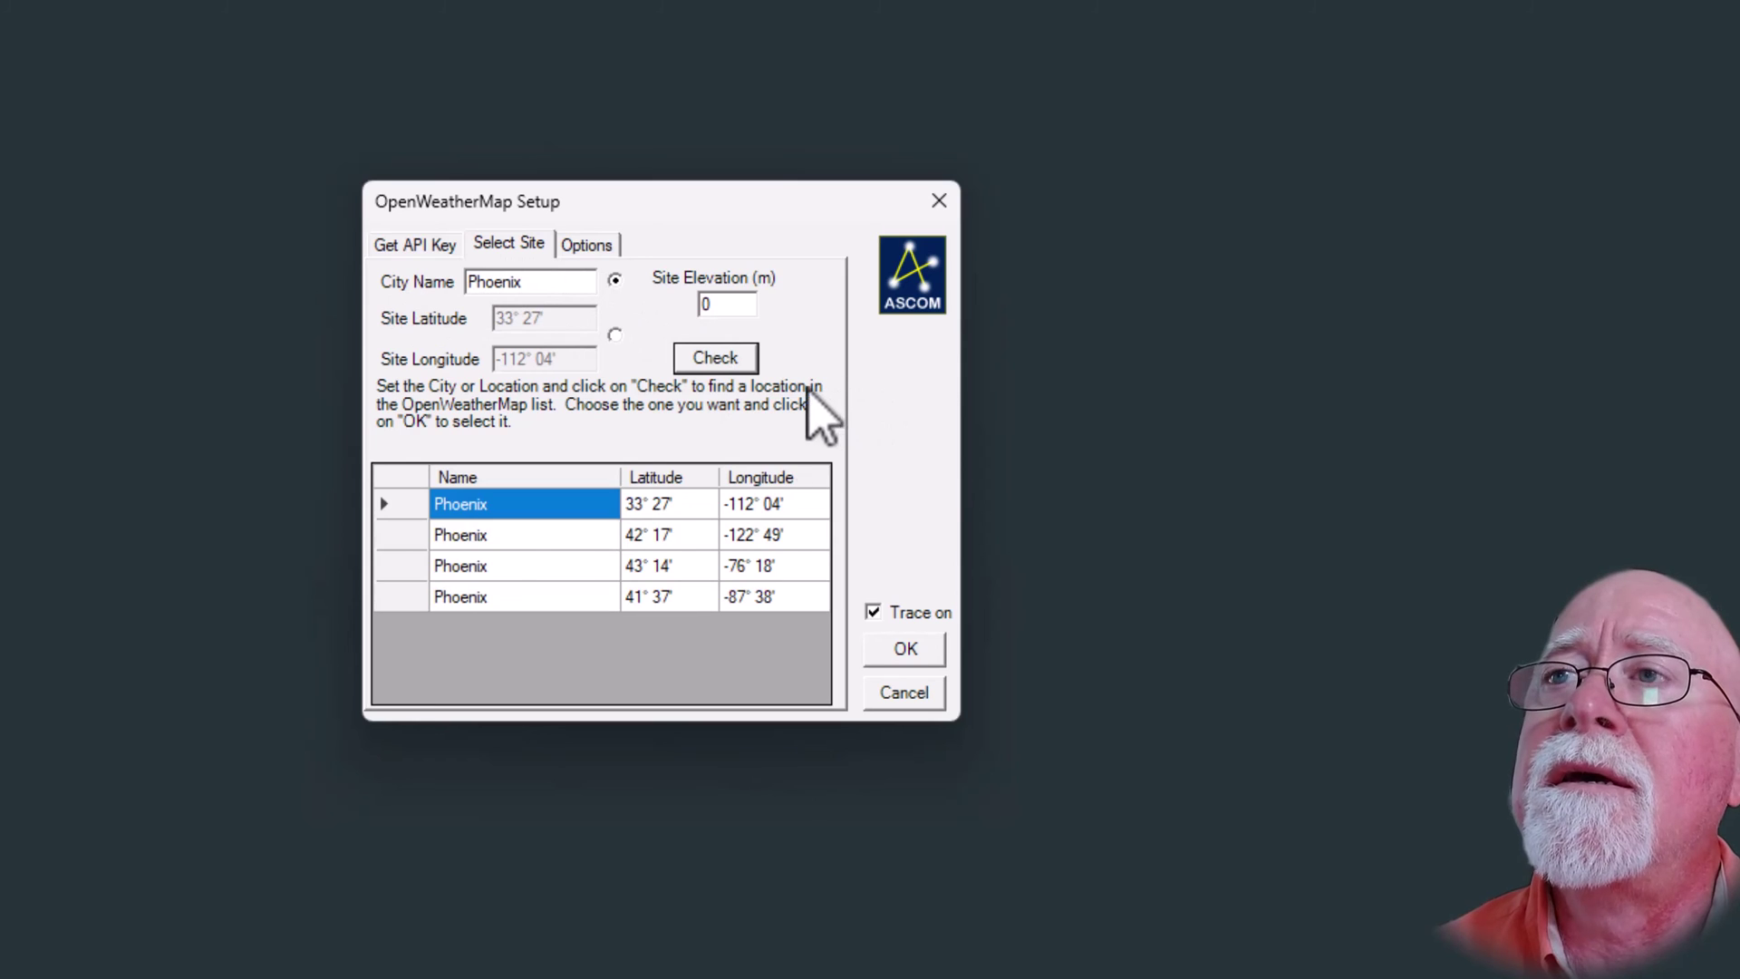
{"action": "left_click", "coordinate": [406, 505]}
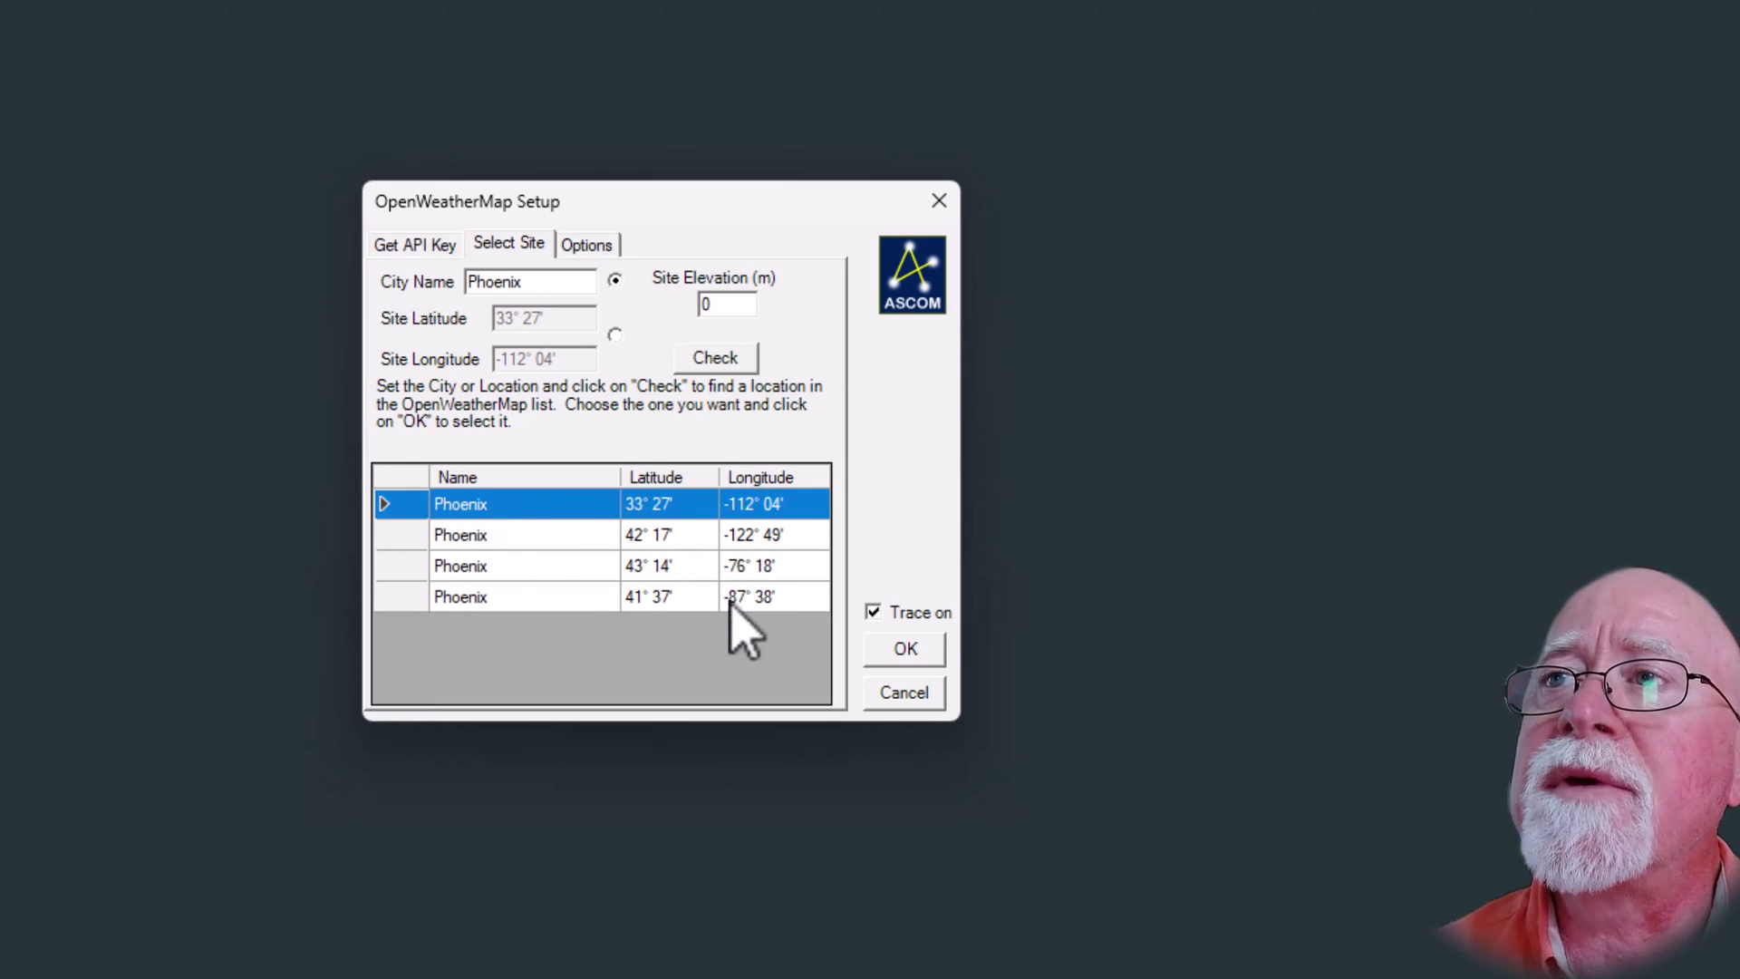
{"action": "left_click", "coordinate": [906, 649]}
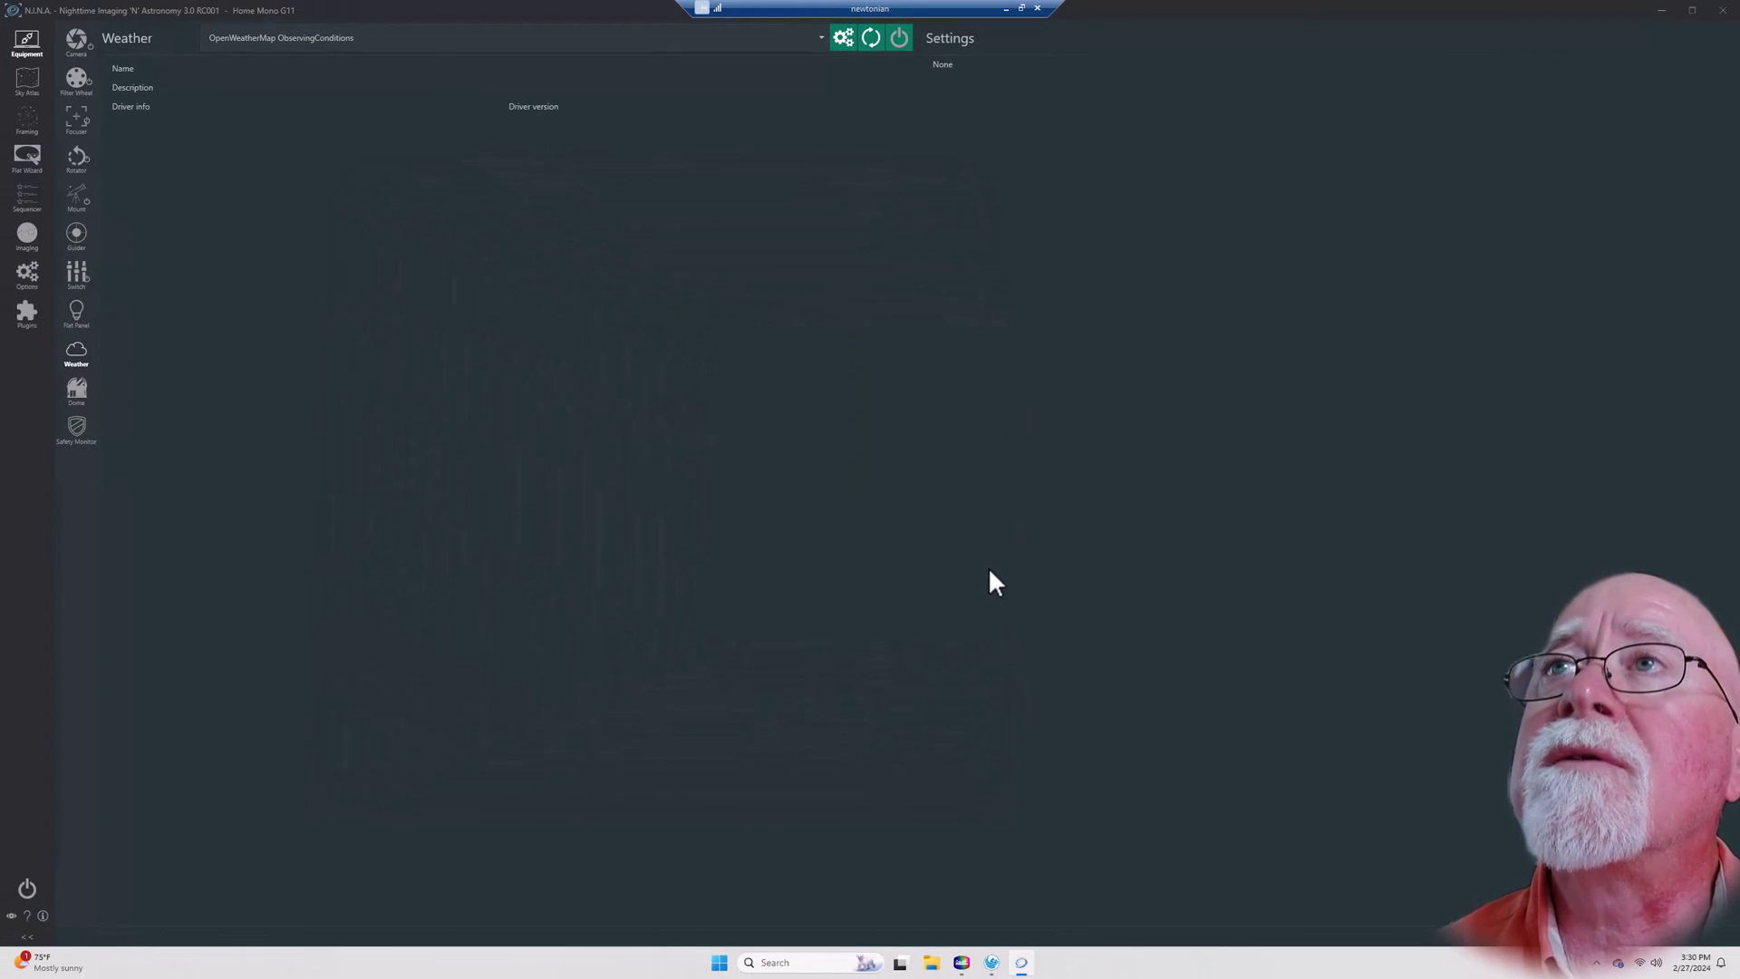
- Connect the OpenWeatherMap source to show its temperature, humidity, pressure and wind readings
{"action": "left_click", "coordinate": [900, 40]}
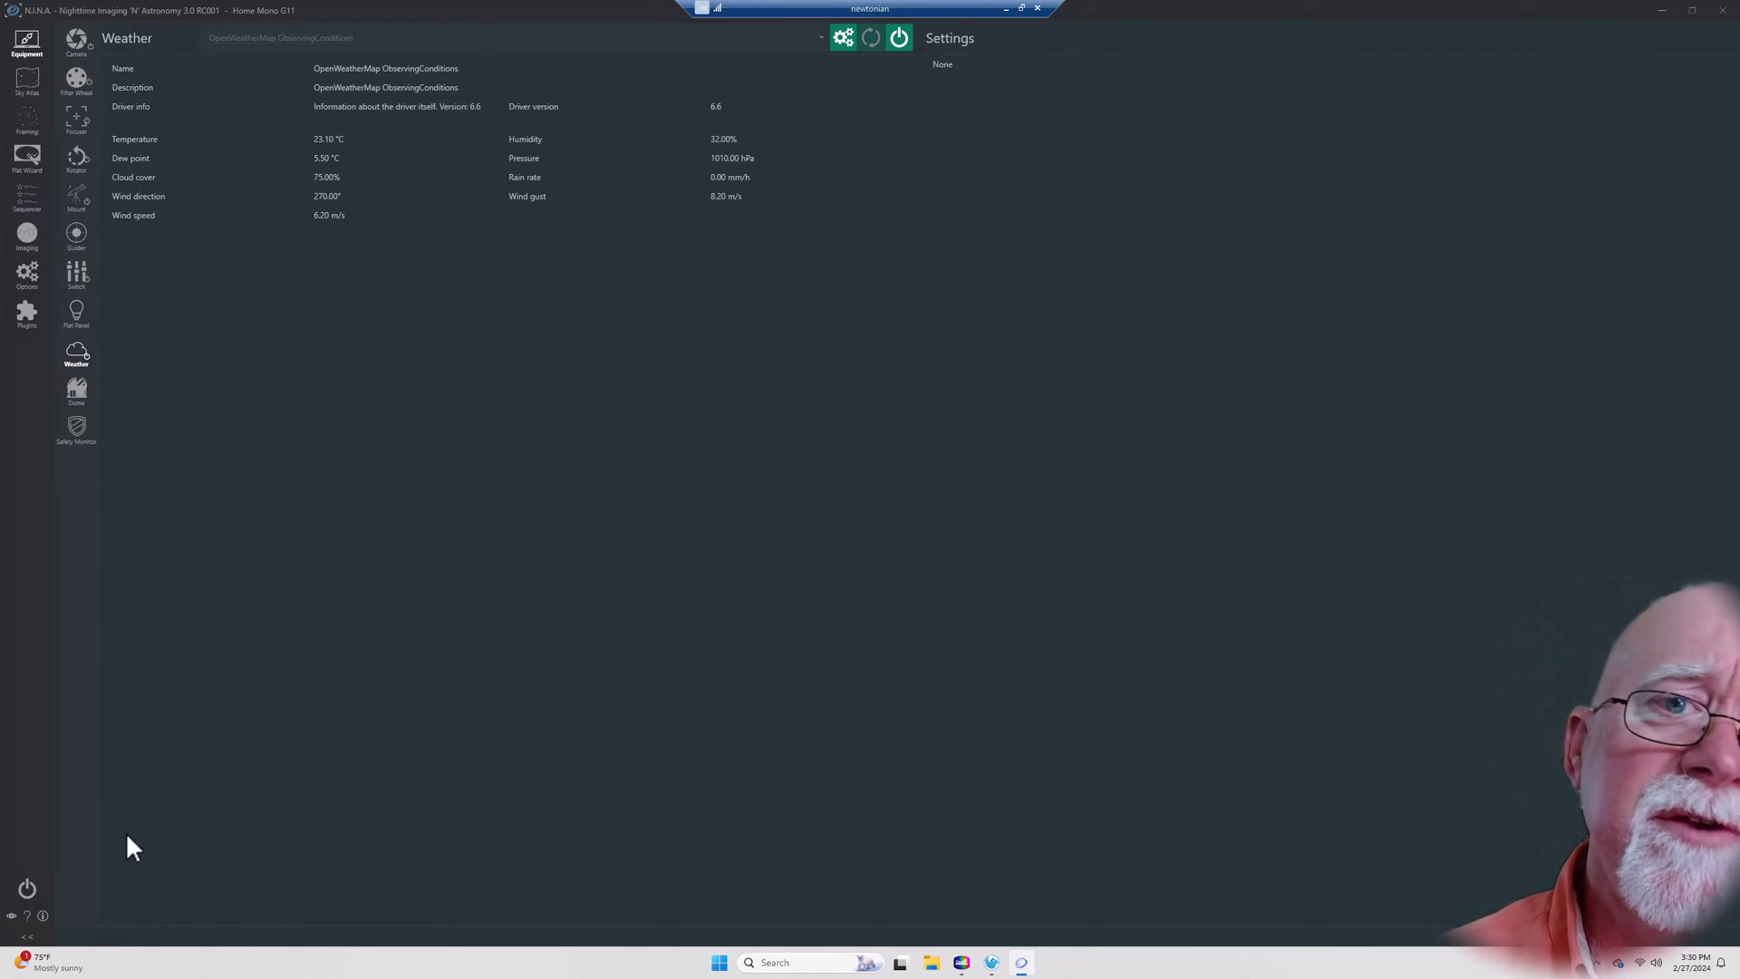
- Connect all equipment, clear the notifications, then disconnect every device again
{"action": "left_click", "coordinate": [30, 884]}
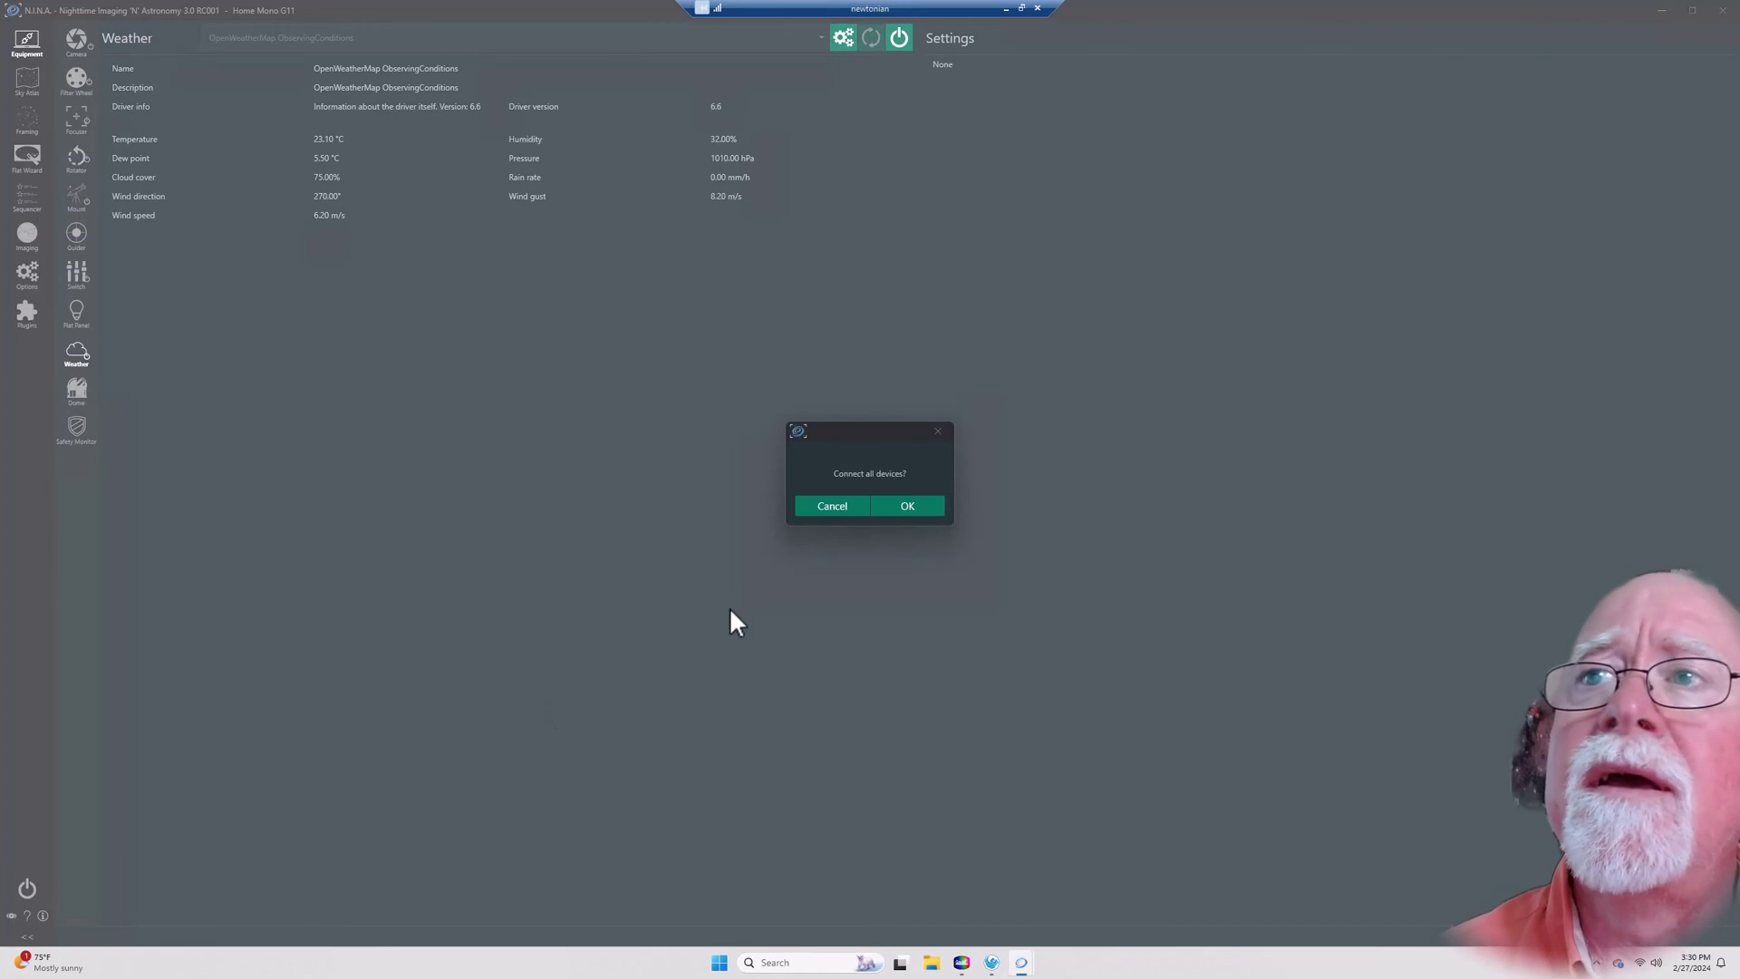
{"action": "left_click", "coordinate": [897, 507]}
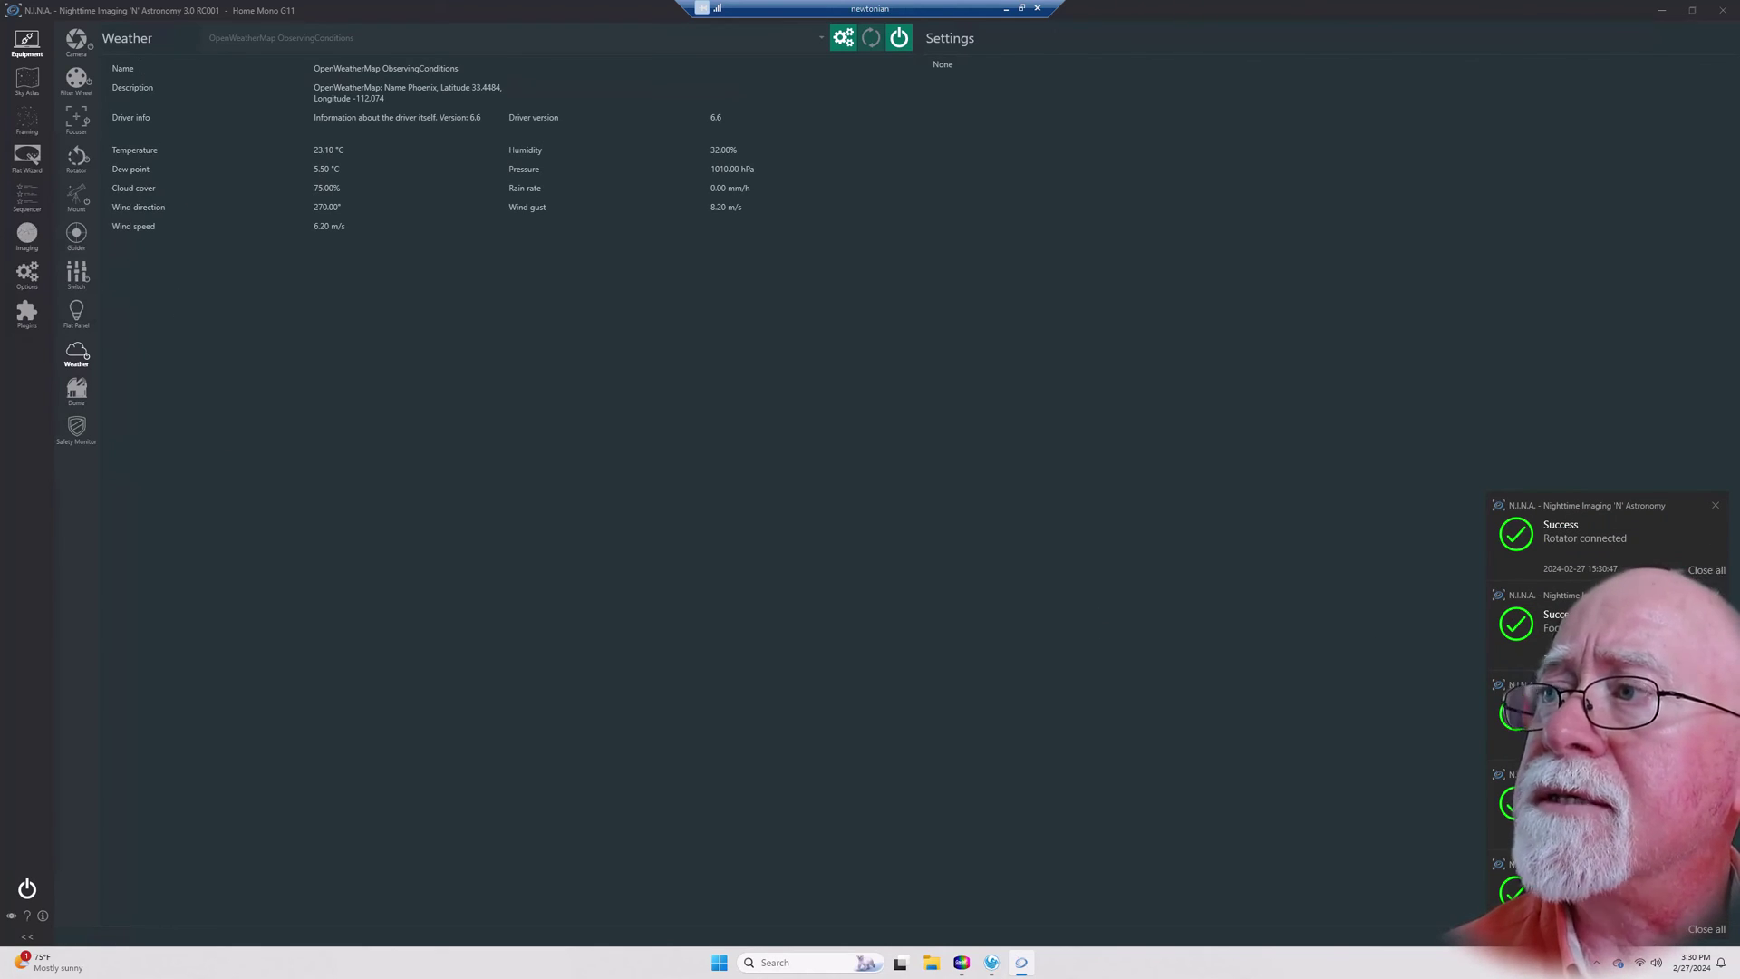
{"action": "left_click", "coordinate": [1702, 934]}
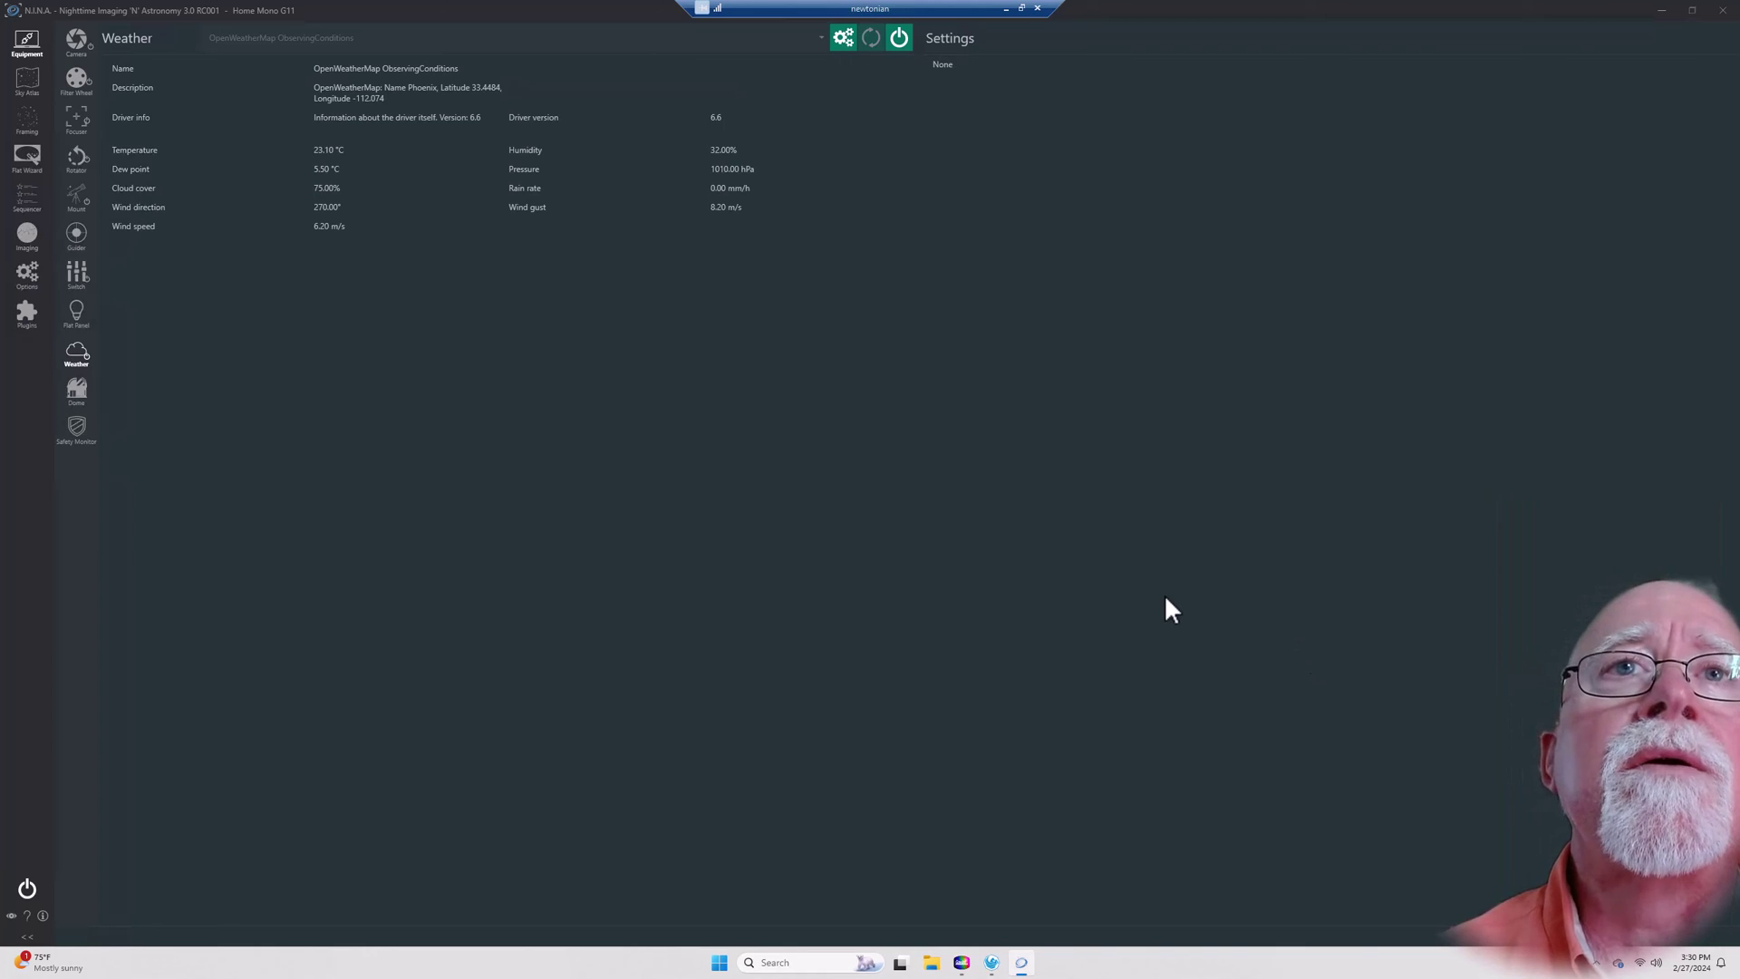
{"action": "left_click", "coordinate": [26, 891]}
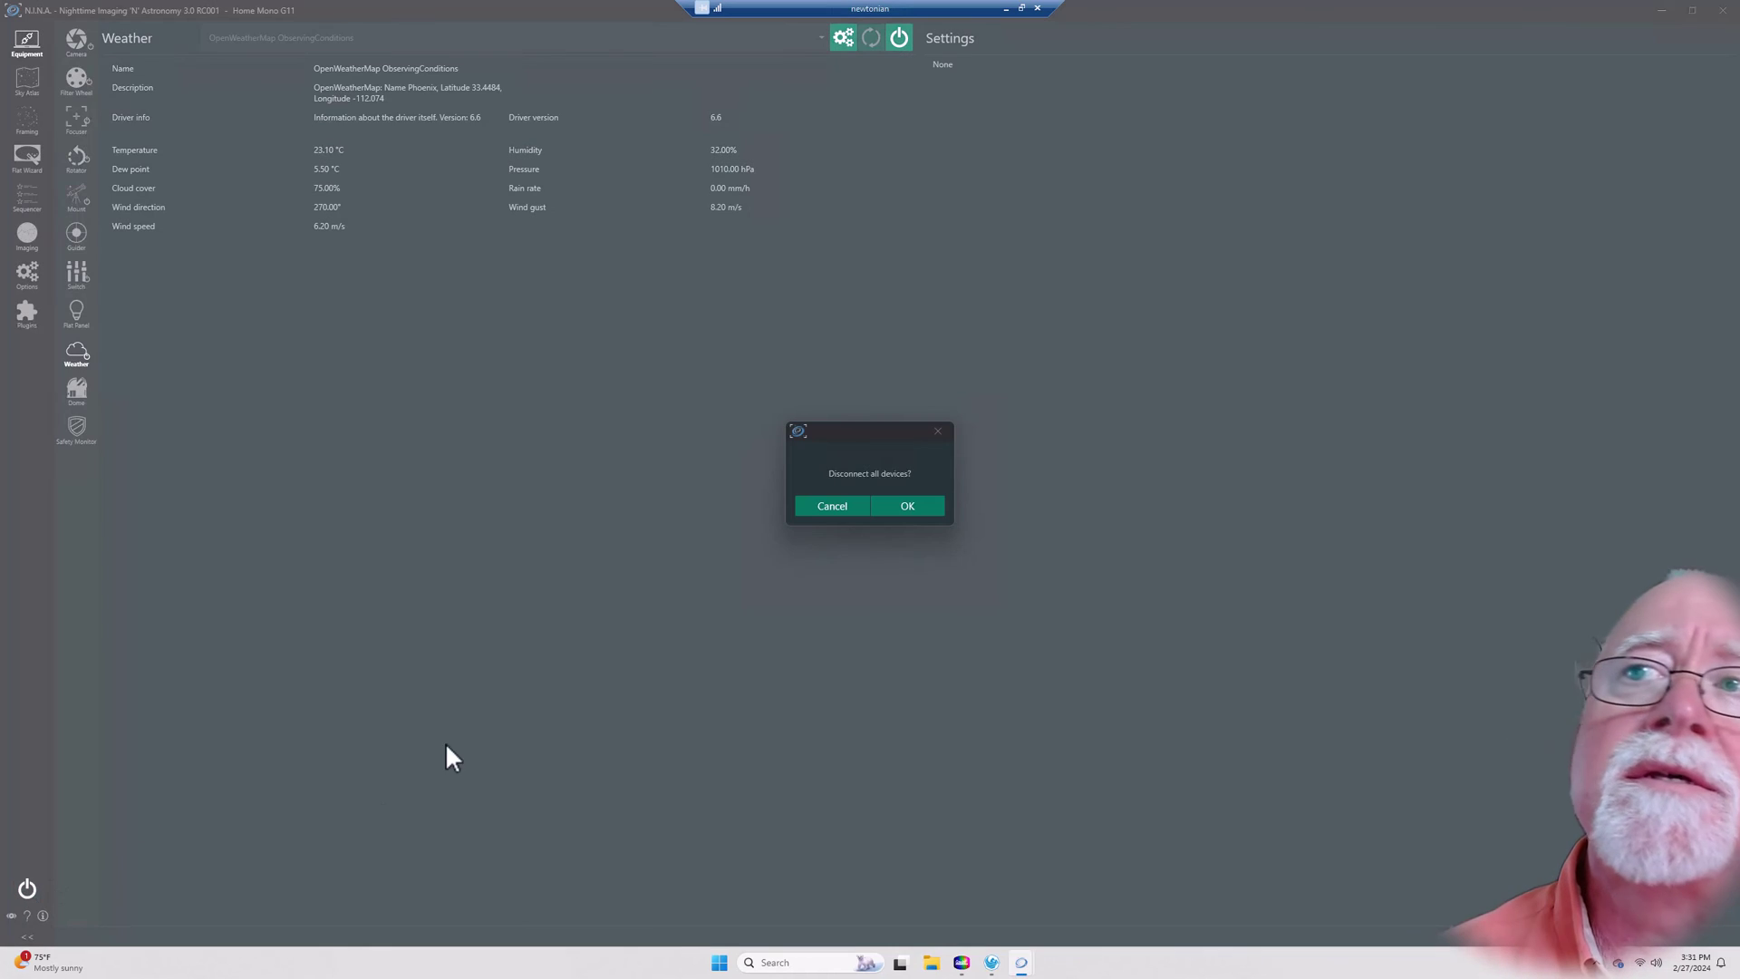
{"action": "left_click", "coordinate": [904, 505]}
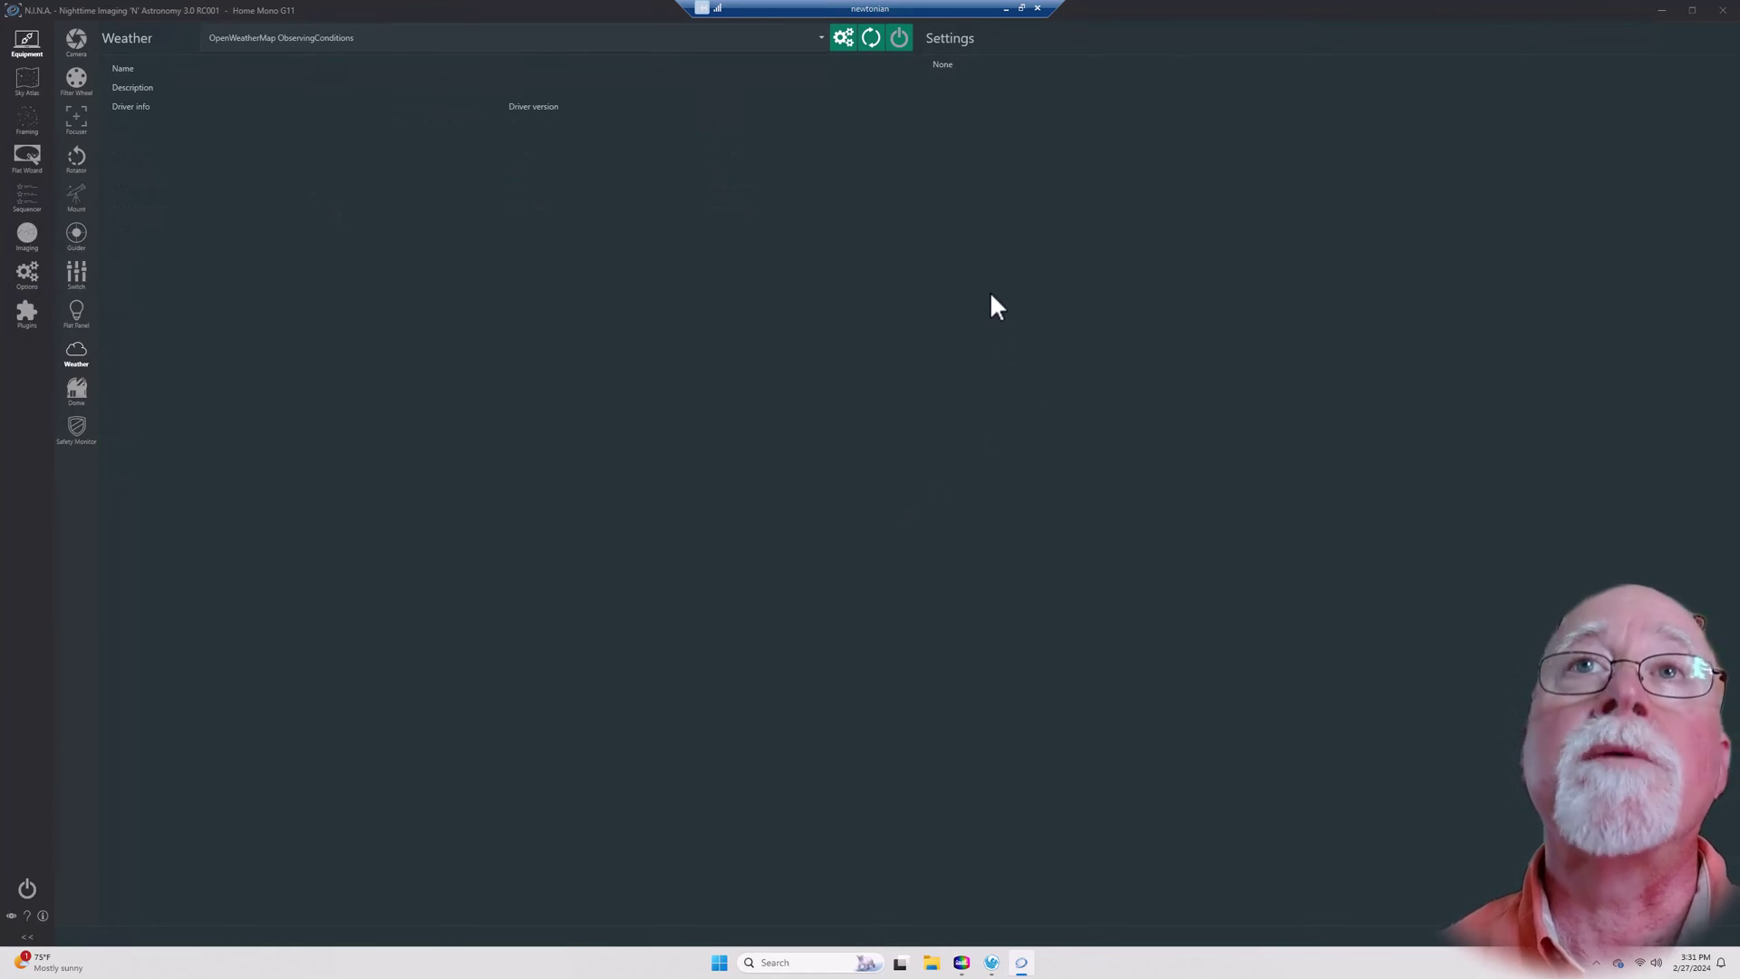
- Close and relaunch N.I.N.A., then load the Home Mono G11 profile
{"action": "left_click", "coordinate": [1726, 11]}
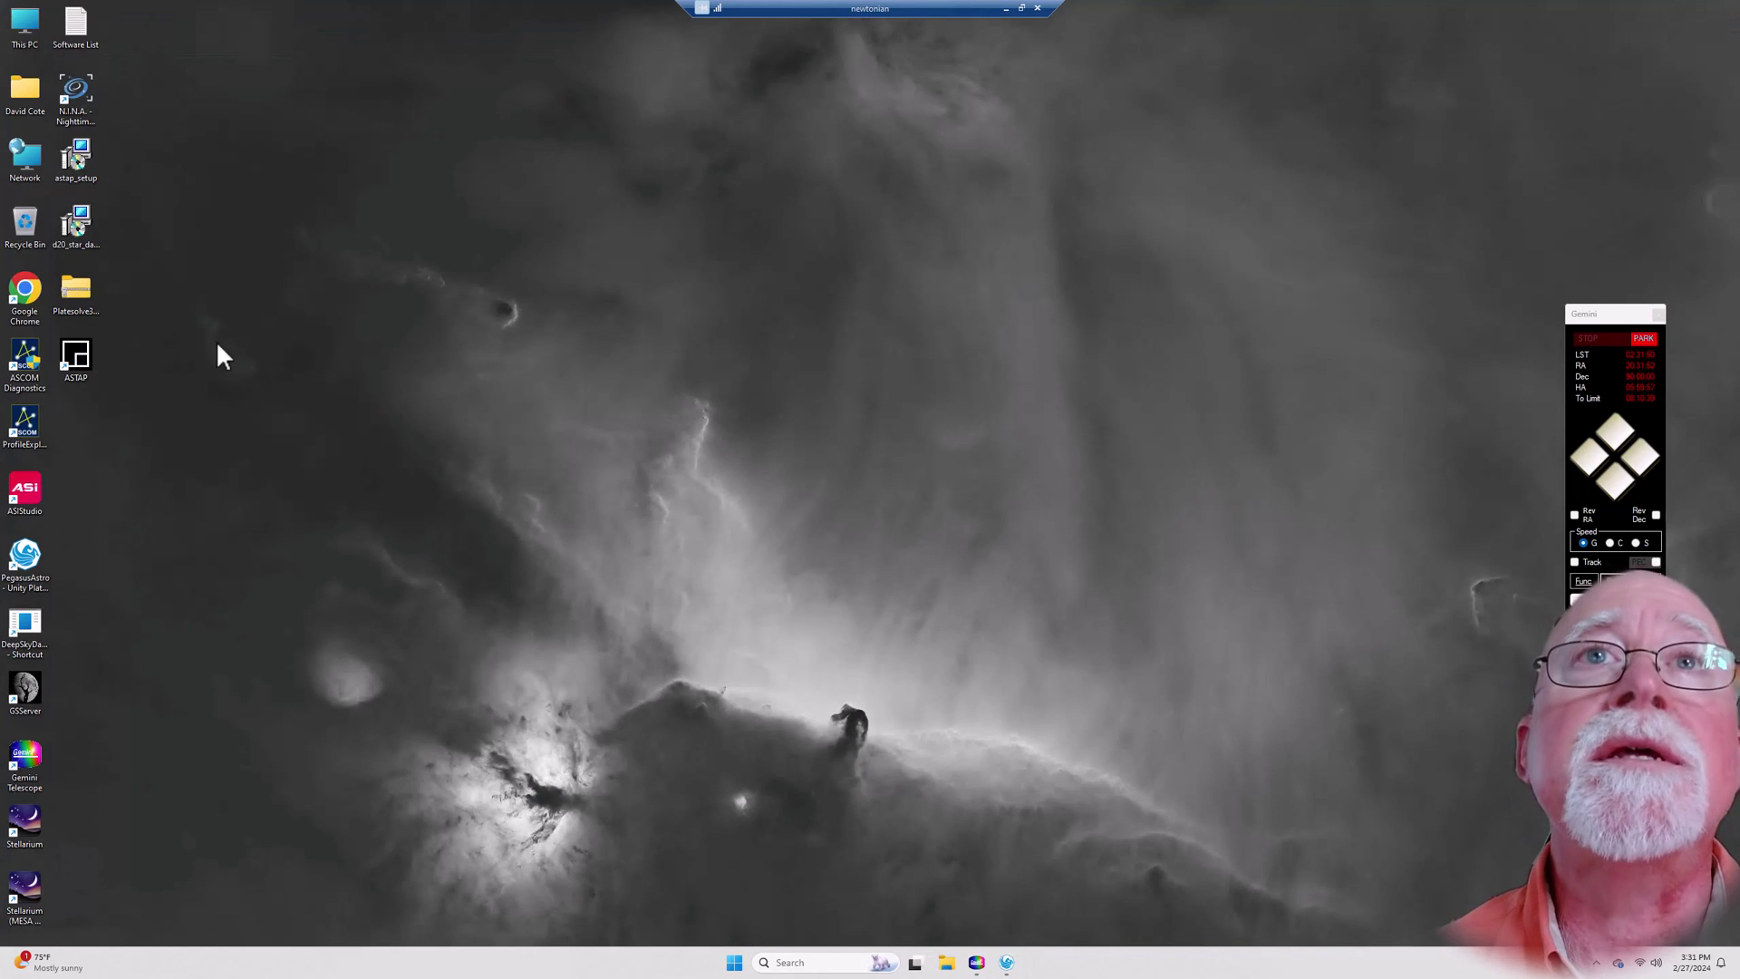
{"action": "double_click", "coordinate": [76, 93]}
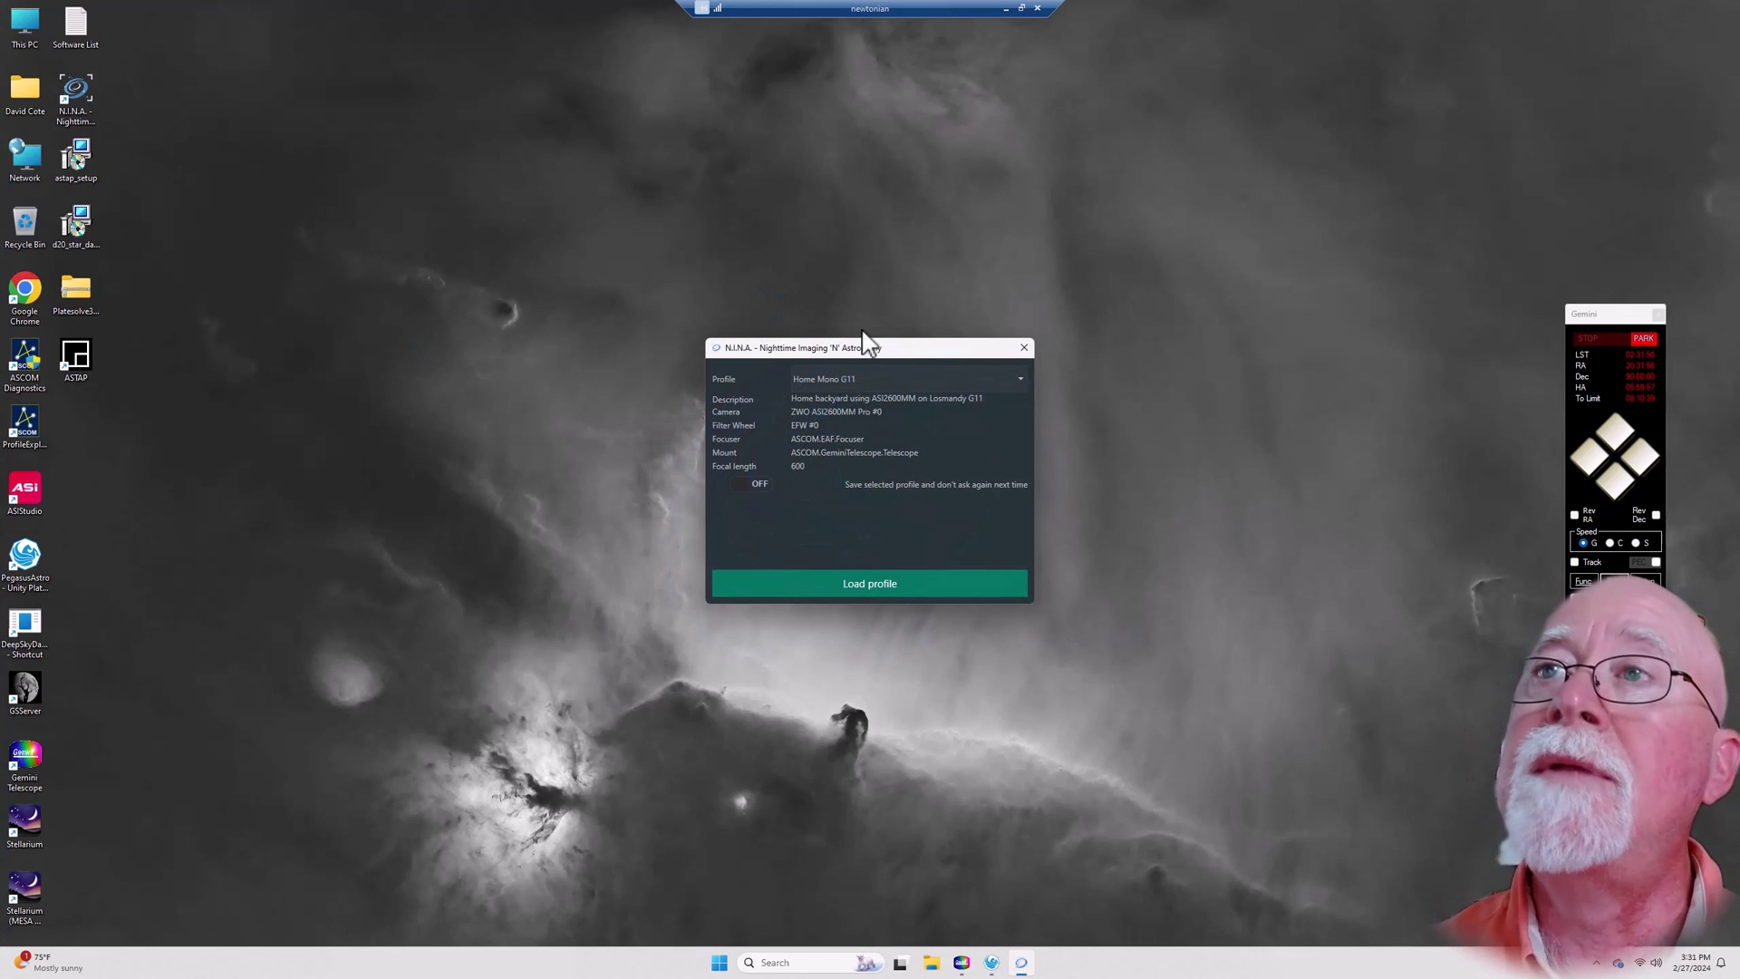
{"action": "left_click", "coordinate": [843, 378]}
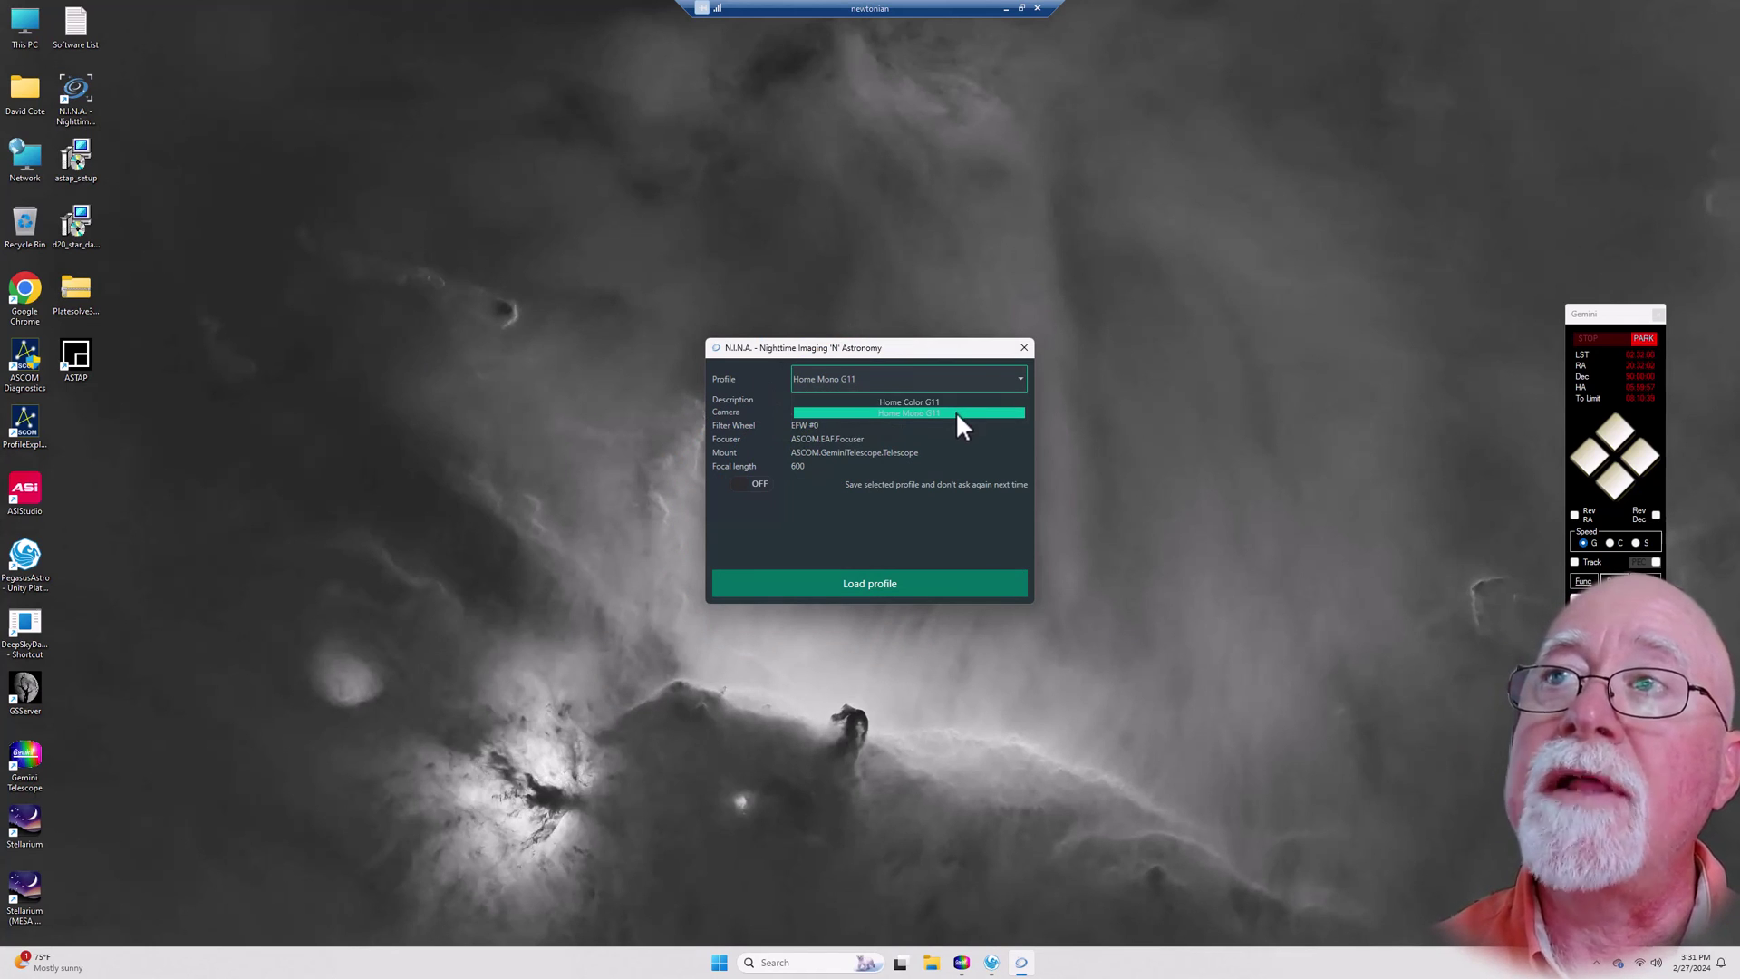
{"action": "left_click", "coordinate": [957, 414]}
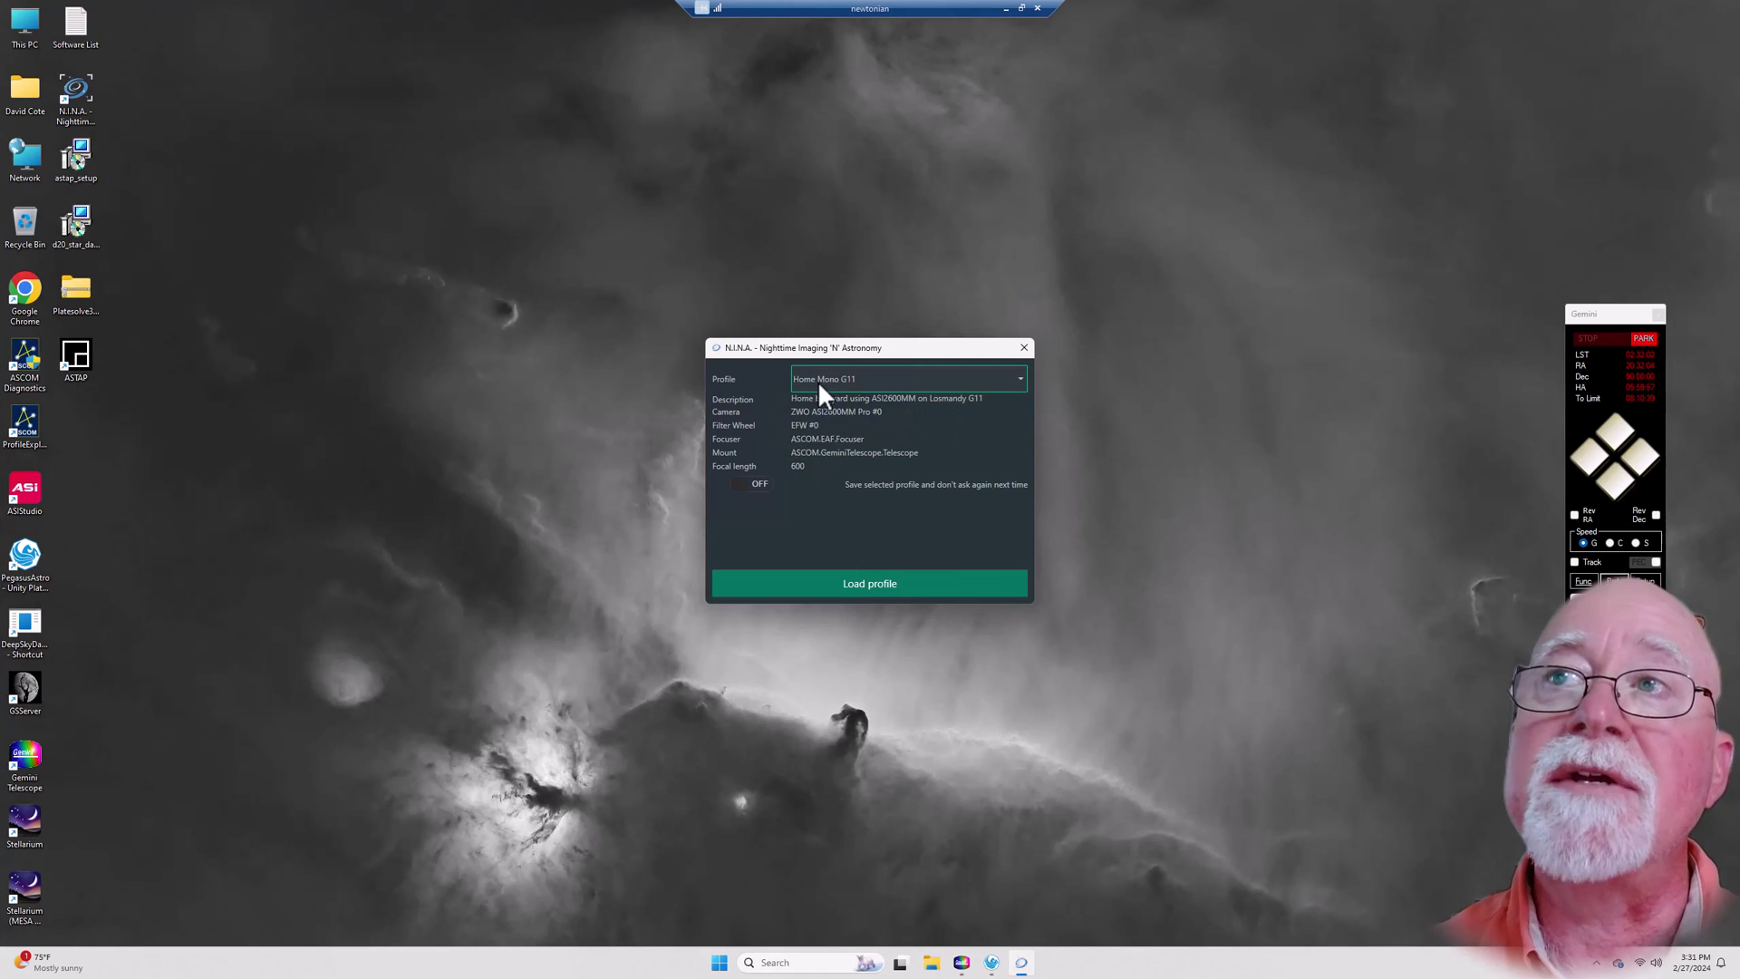
{"action": "left_click", "coordinate": [884, 594]}
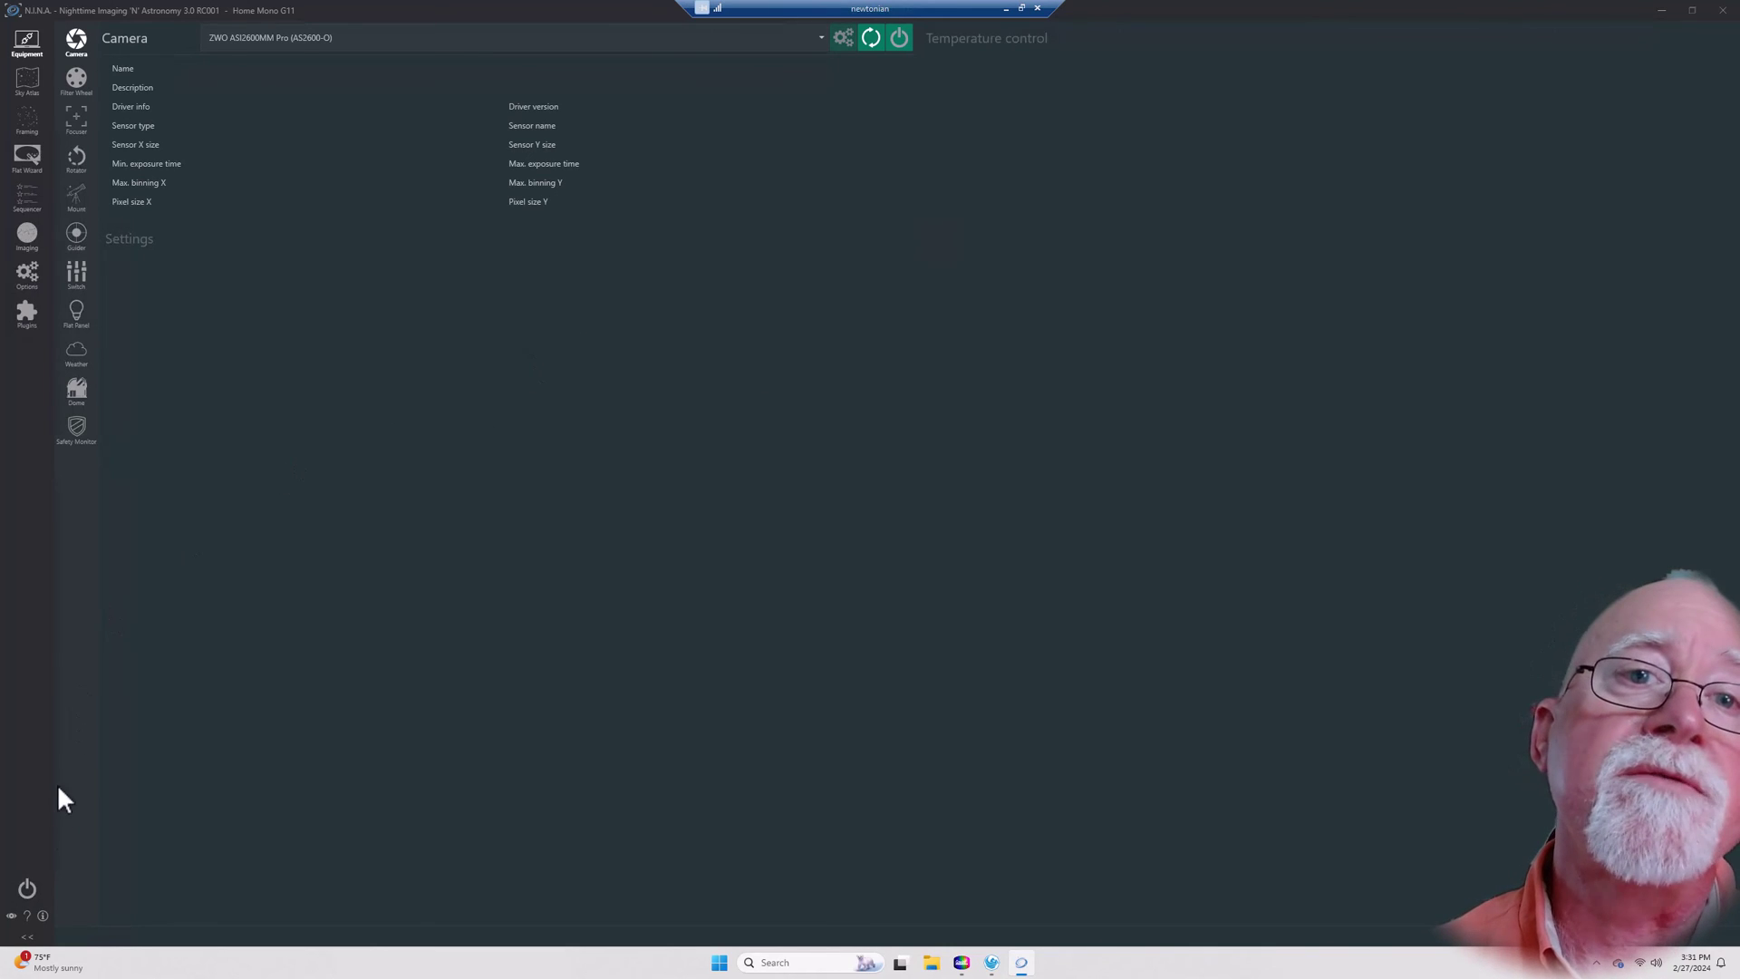
- Connect all profile equipment so the ZWO ASI2600MM Pro reports Idle with its sensor details
{"action": "left_click", "coordinate": [27, 888]}
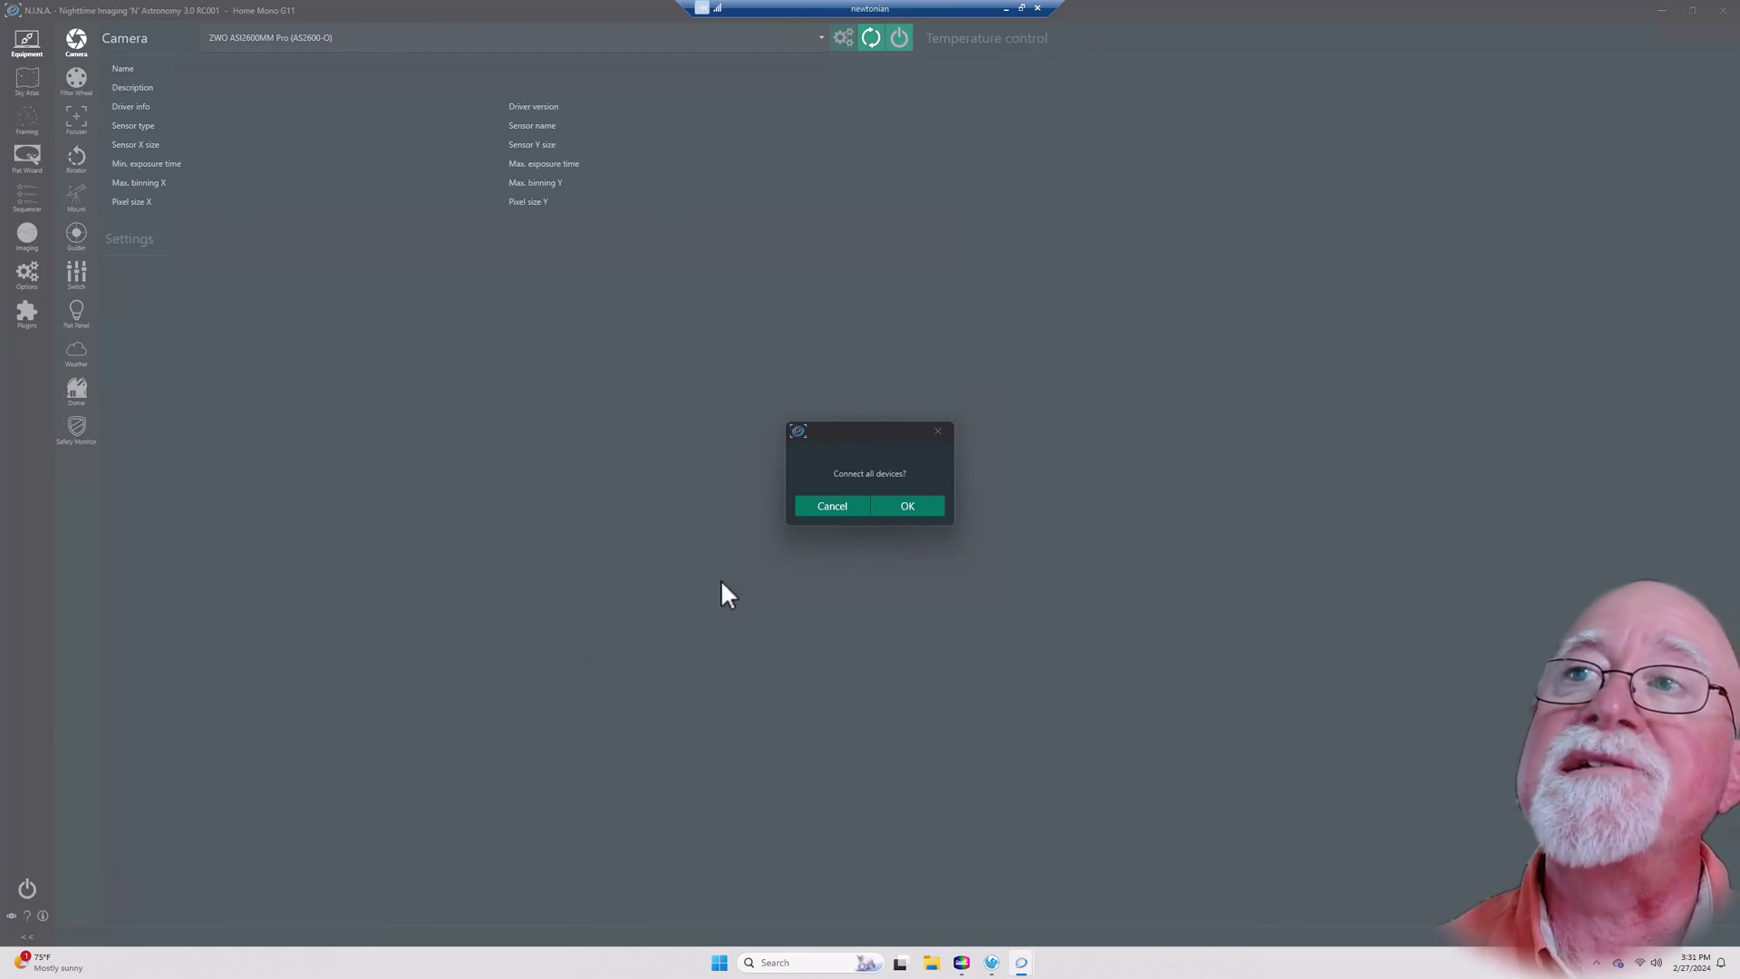
{"action": "left_click", "coordinate": [895, 509]}
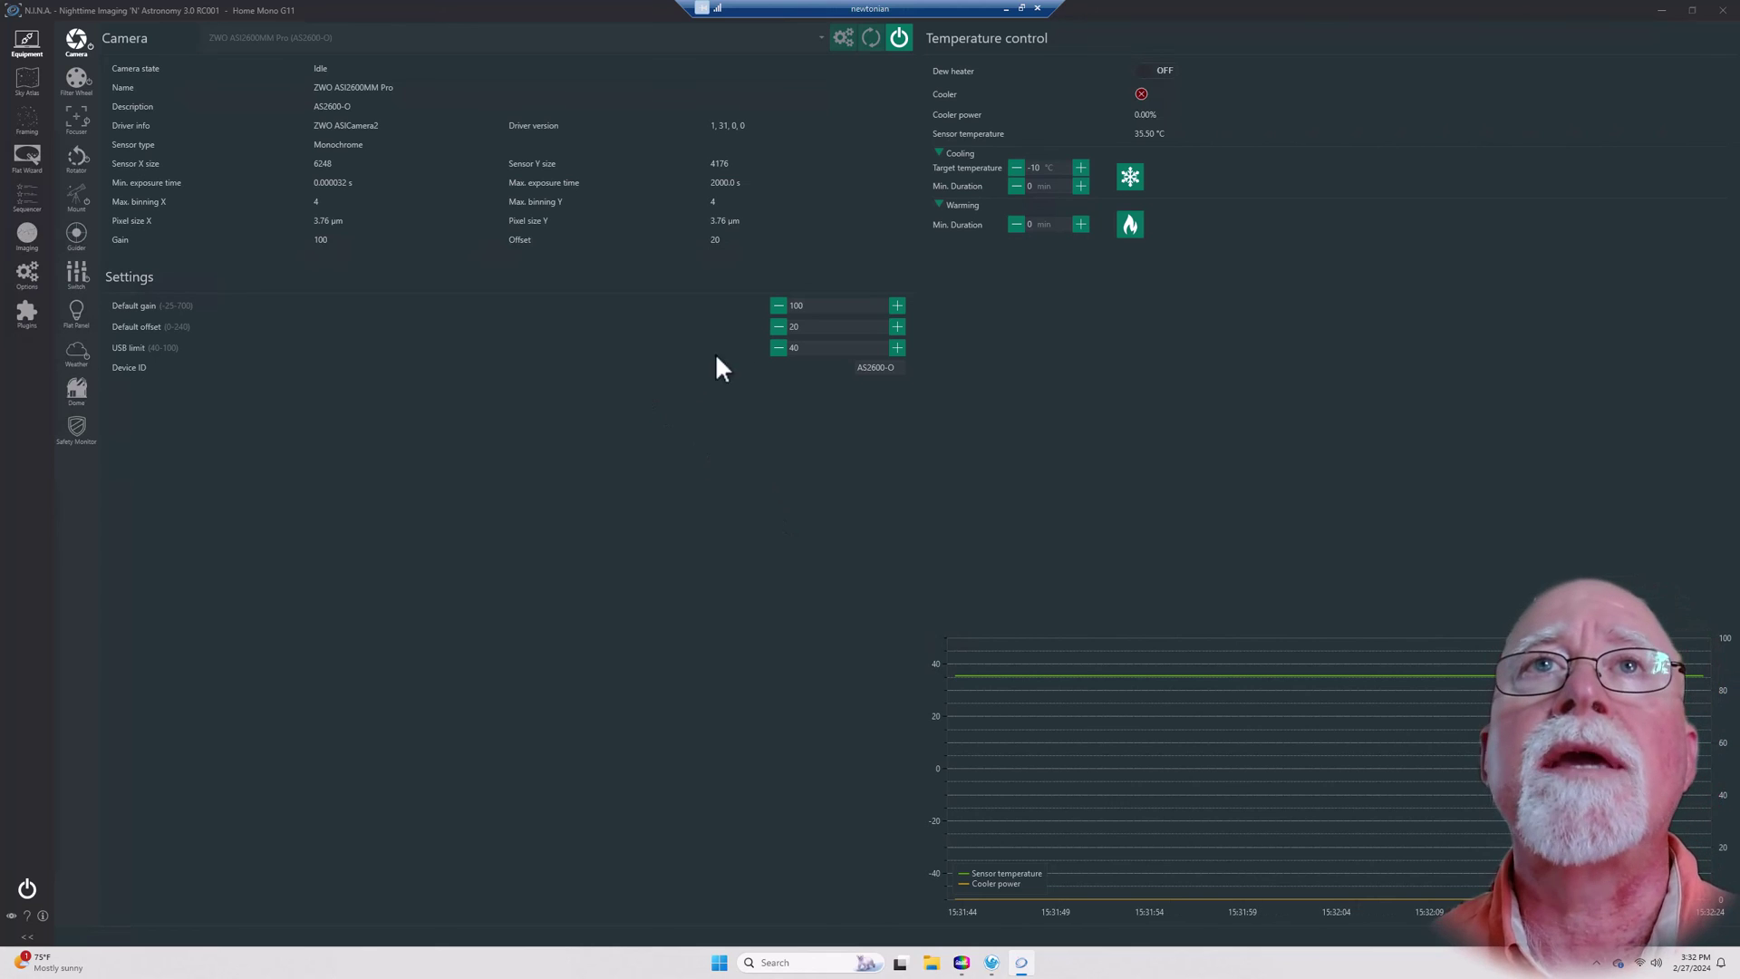
- Show the Filter Wheel page with the EFW on filter L, listing L, R, G, B, H, O, S
{"action": "left_click", "coordinate": [75, 80]}
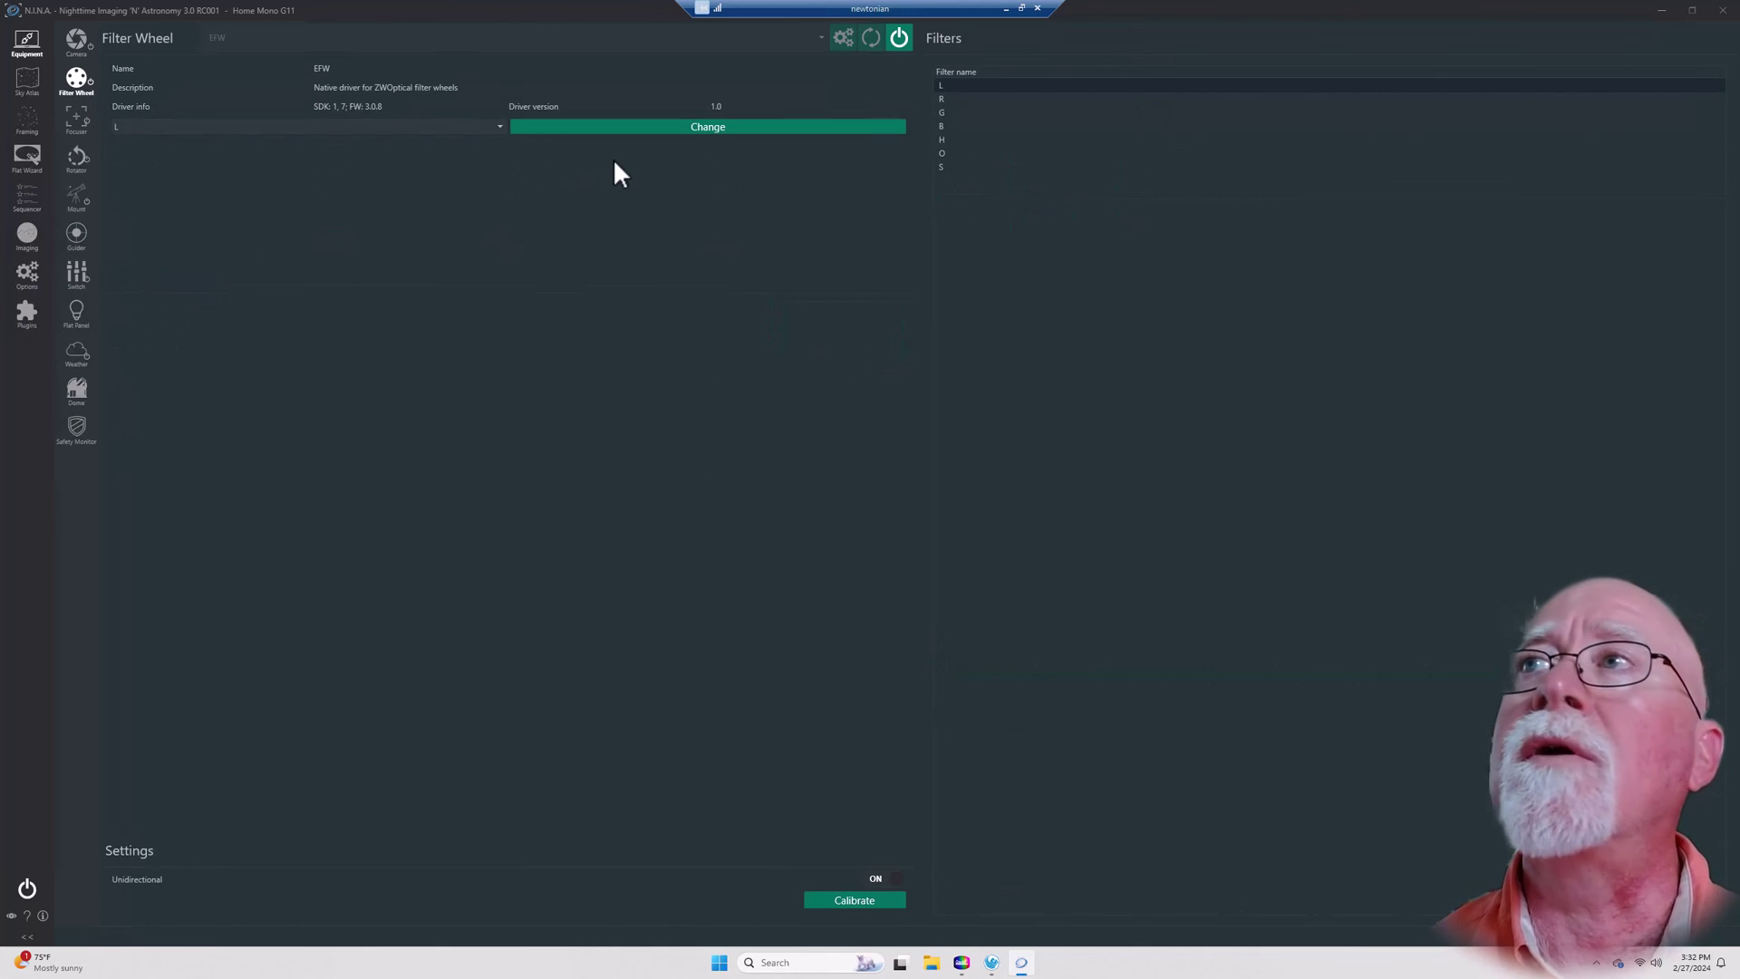